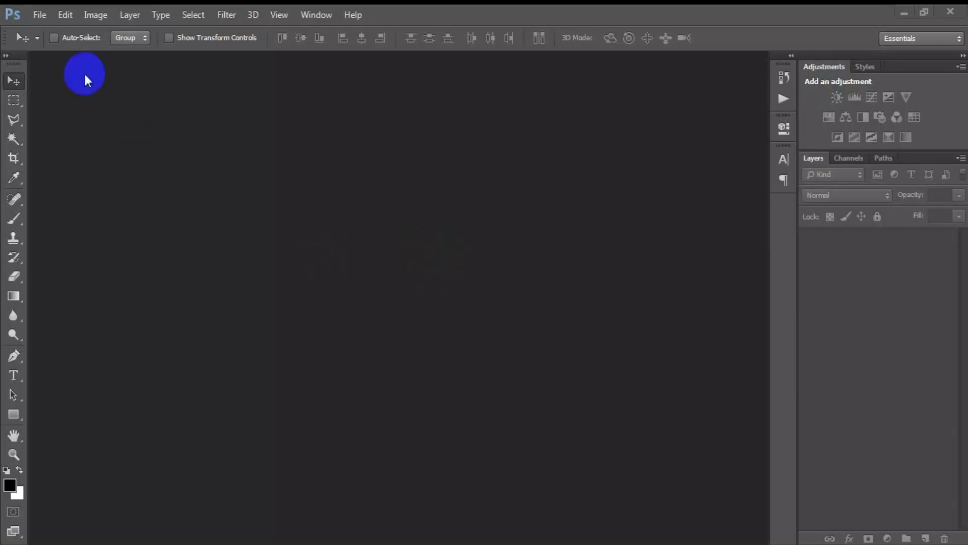
Create a new 2400×3300 px, 300 ppi CMYK document
{"action": "left_click", "coordinate": [40, 14]}
{"action": "left_click", "coordinate": [65, 31]}
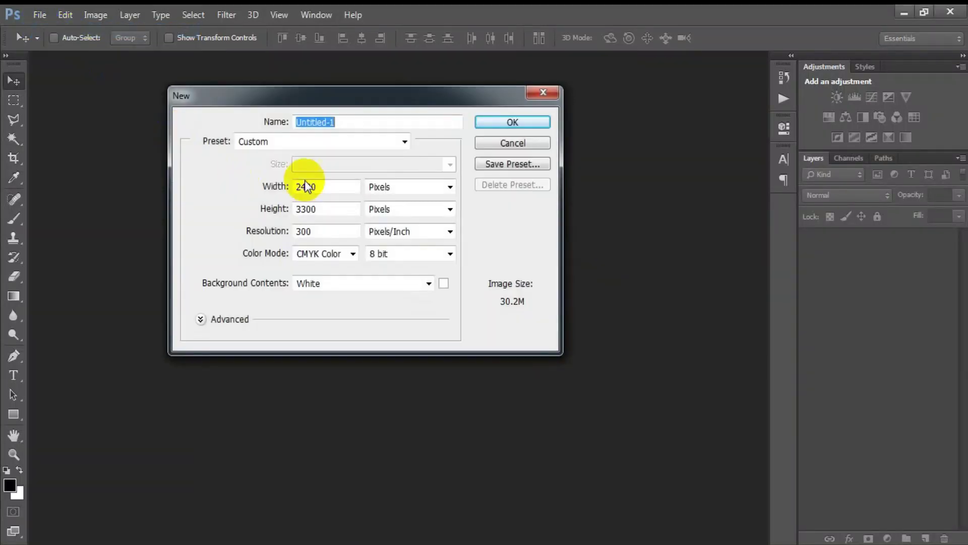
{"action": "key", "text": "Tab"}
{"action": "key", "text": "Tab"}
{"action": "key", "text": "Tab"}
{"action": "key", "text": "Tab"}
{"action": "key", "text": "Tab"}
{"action": "left_click", "coordinate": [353, 253]}
{"action": "left_click", "coordinate": [333, 307]}
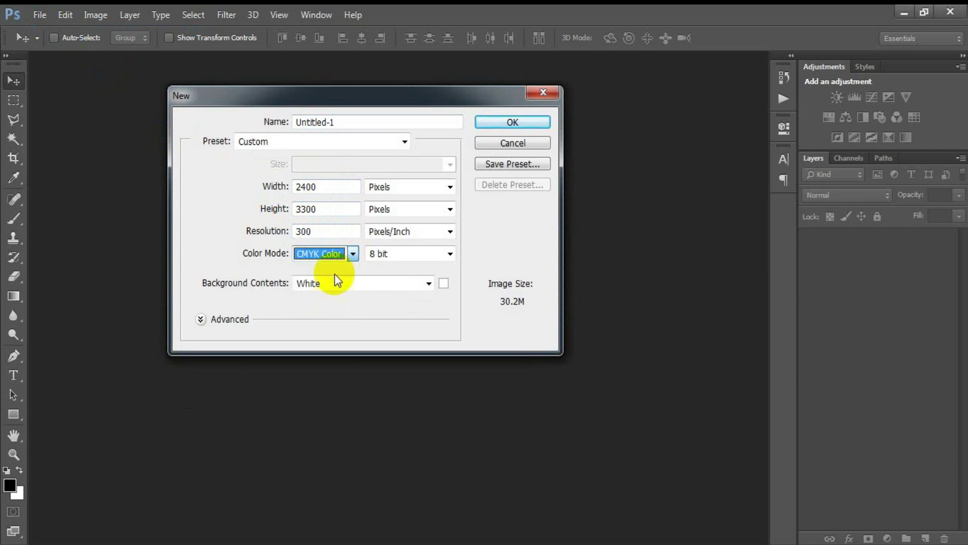
{"action": "left_click", "coordinate": [333, 231]}
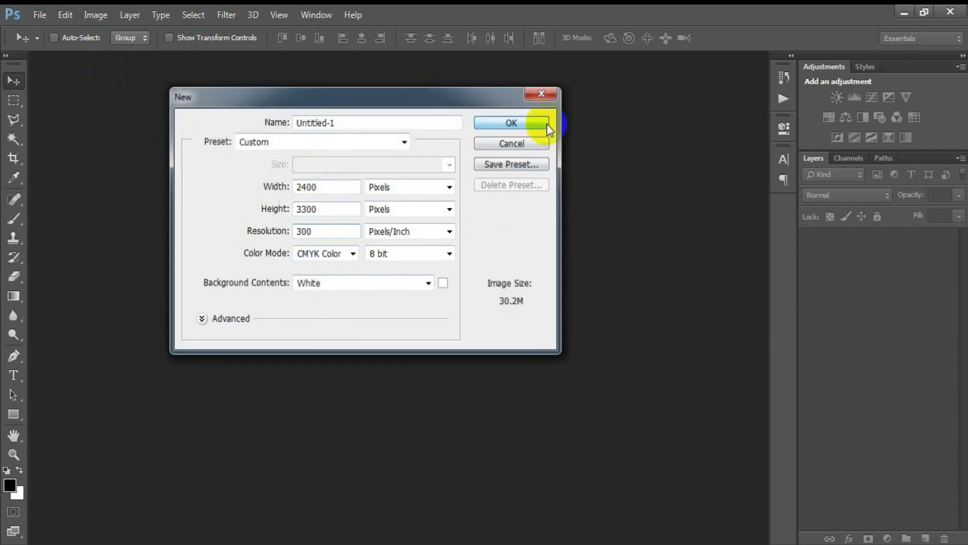
{"action": "left_click", "coordinate": [547, 123]}
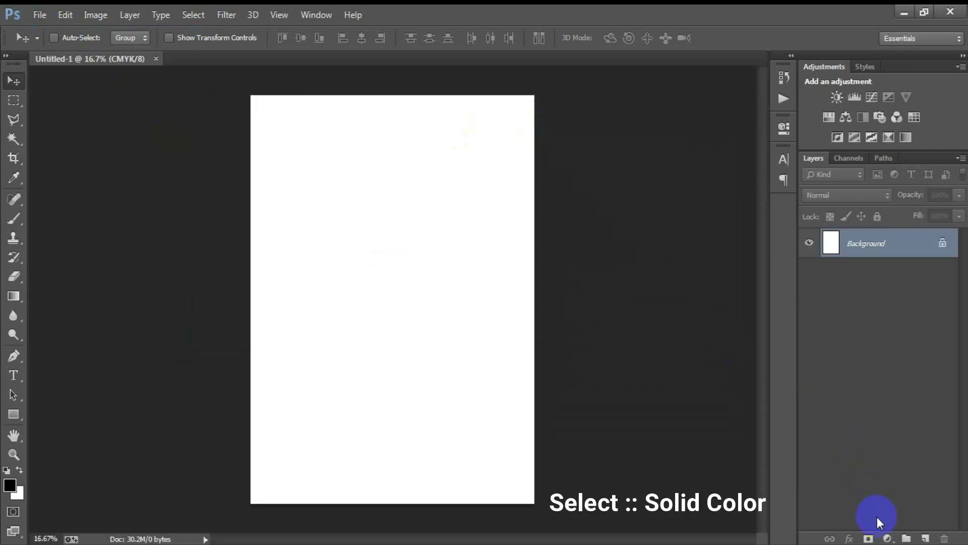
Add a dark grey #535353 solid colour fill layer with an empty layer above it
{"action": "left_click", "coordinate": [887, 538]}
{"action": "left_click", "coordinate": [855, 214]}
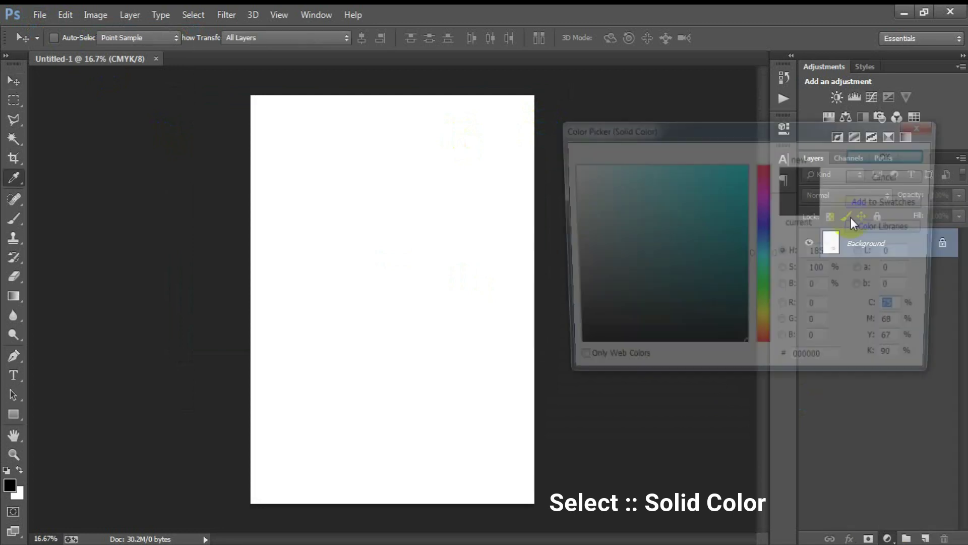
{"action": "left_click_drag", "start_coordinate": [508, 238], "coordinate": [479, 291]}
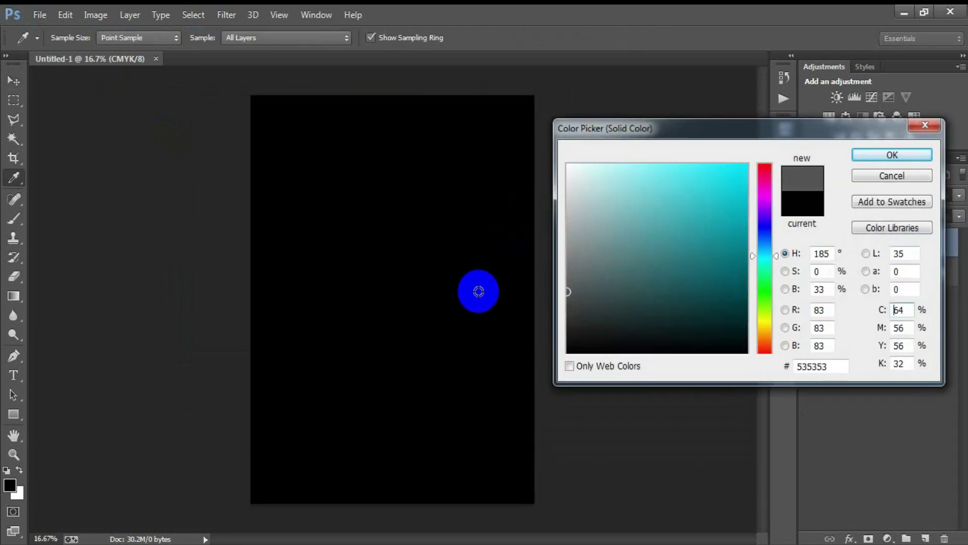
{"action": "left_click", "coordinate": [875, 153]}
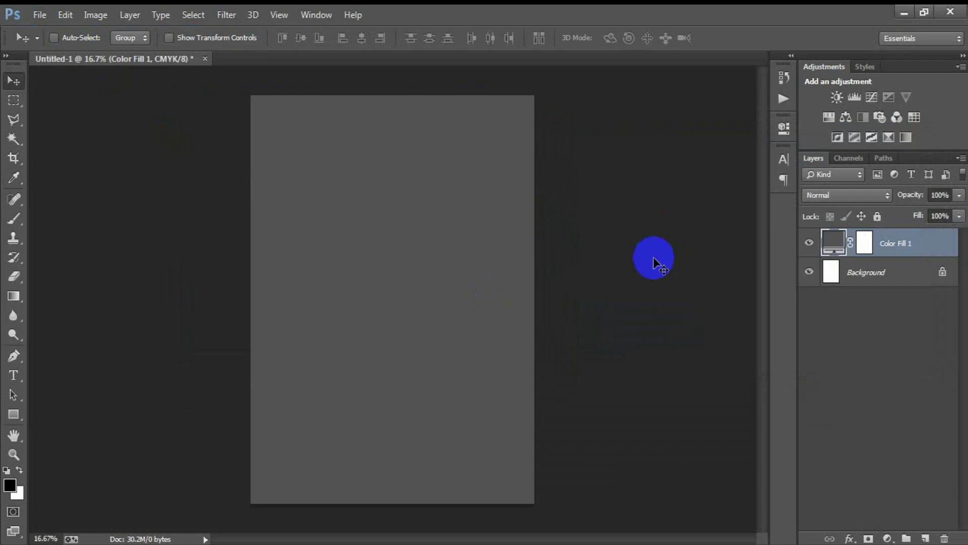
{"action": "left_click", "coordinate": [925, 538]}
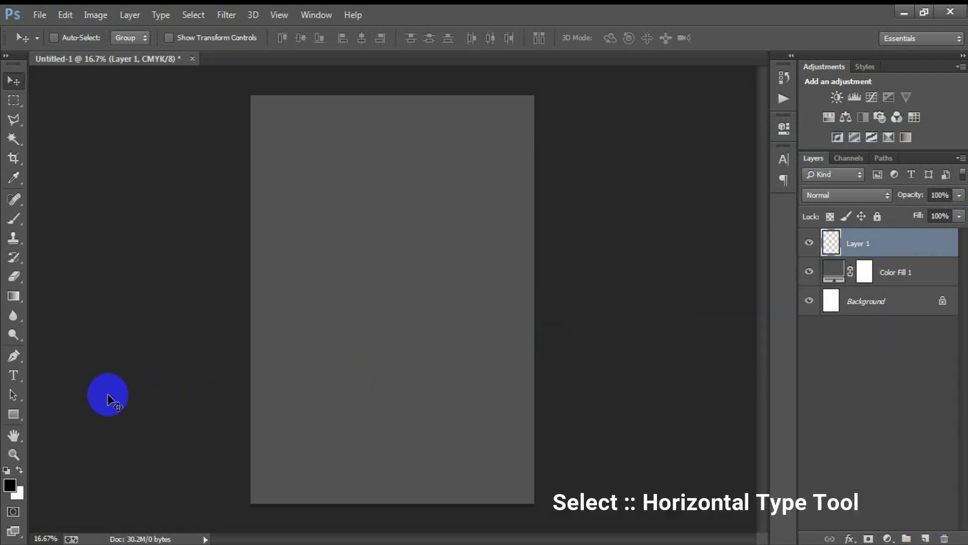
Add the text TEACHER in the upper part of the canvas
{"action": "left_click", "coordinate": [23, 380]}
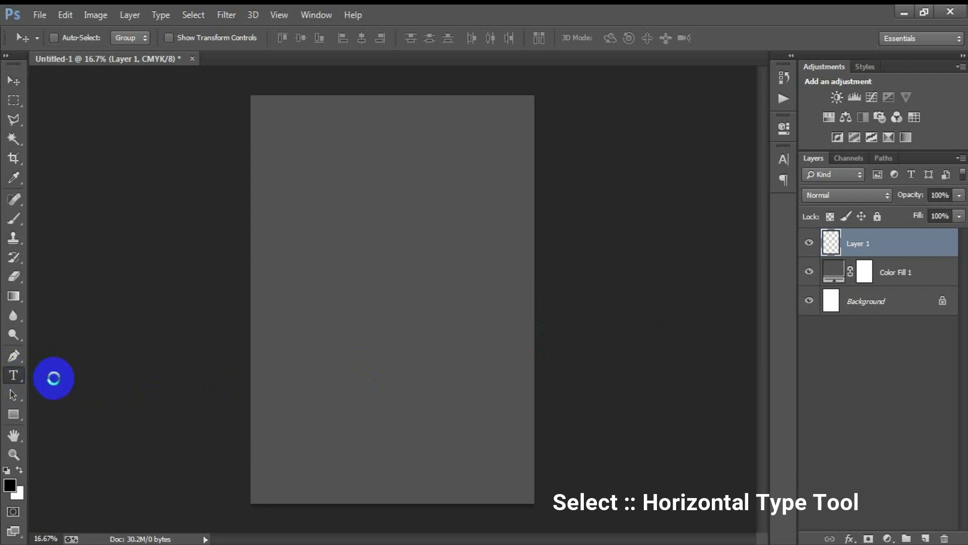
{"action": "left_click", "coordinate": [350, 213]}
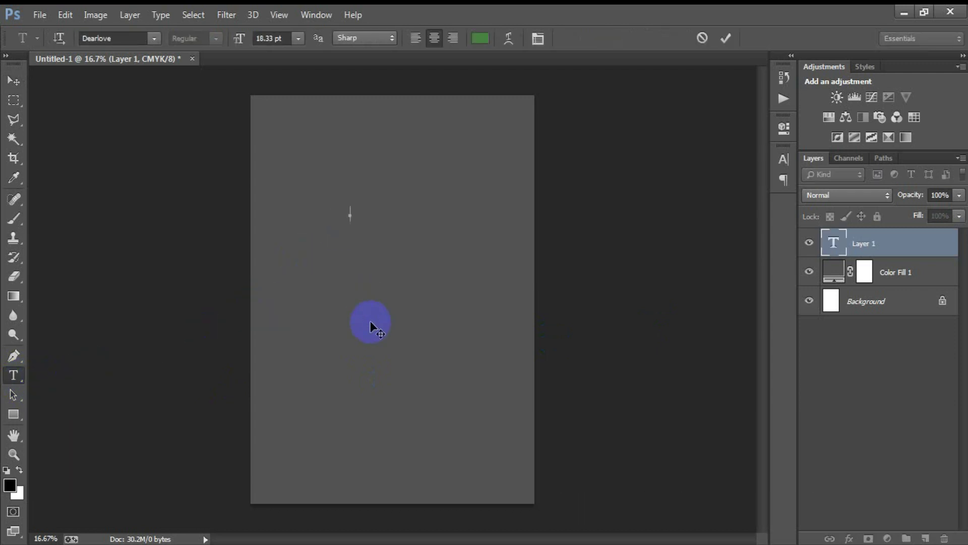
{"action": "key", "text": "ctrl+v"}
{"action": "left_click", "coordinate": [13, 80]}
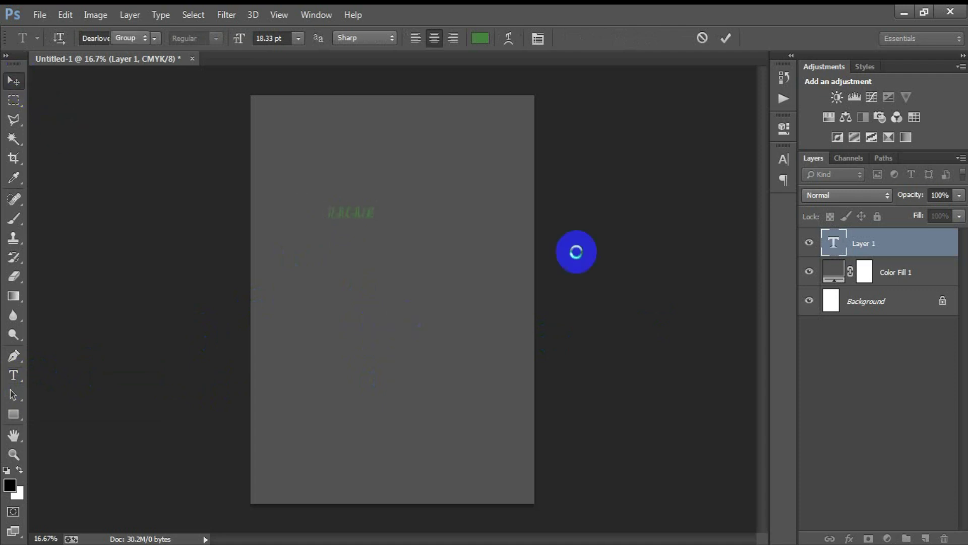
Set TEACHER in the Bouncy font with a white text colour
{"action": "left_click", "coordinate": [783, 160]}
{"action": "left_click", "coordinate": [648, 167]}
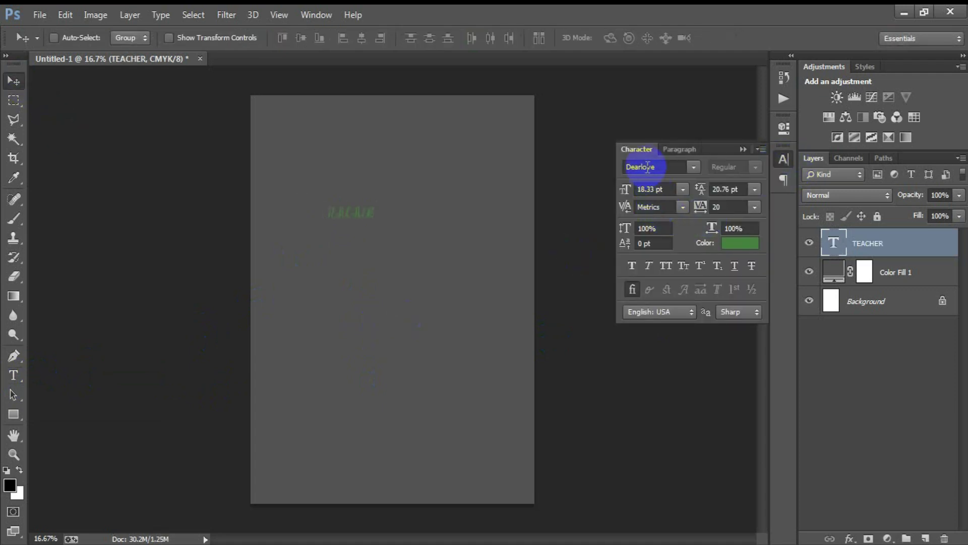
{"action": "type", "text": "Bo"}
{"action": "type", "text": "y"}
{"action": "left_click", "coordinate": [740, 242]}
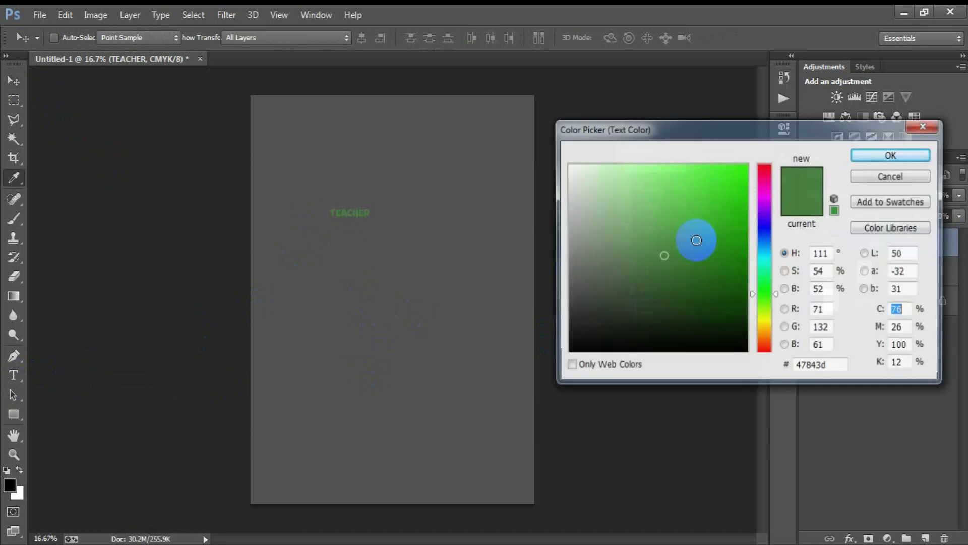
{"action": "left_click_drag", "start_coordinate": [692, 237], "coordinate": [519, 123]}
{"action": "left_click", "coordinate": [865, 157]}
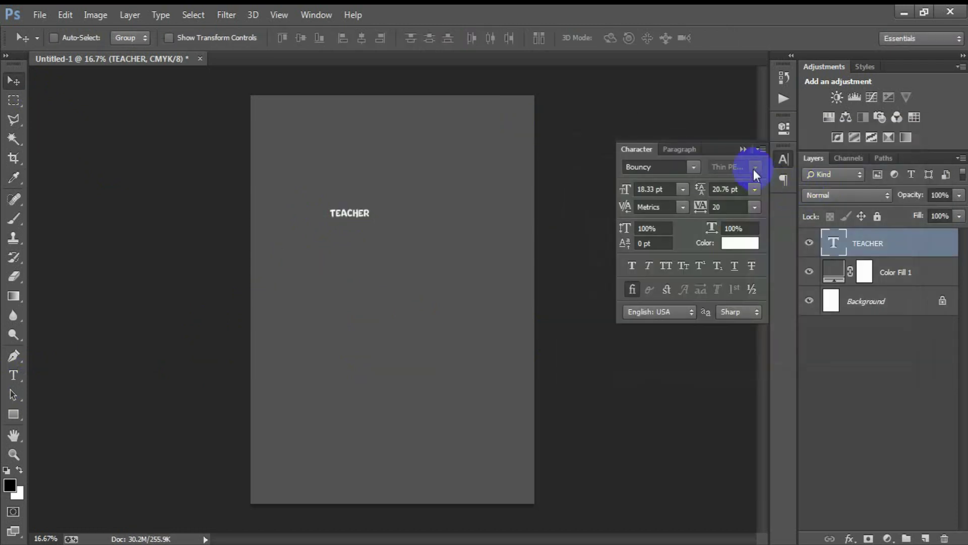
{"action": "left_click", "coordinate": [720, 158]}
{"action": "key", "text": "ctrl+t"}
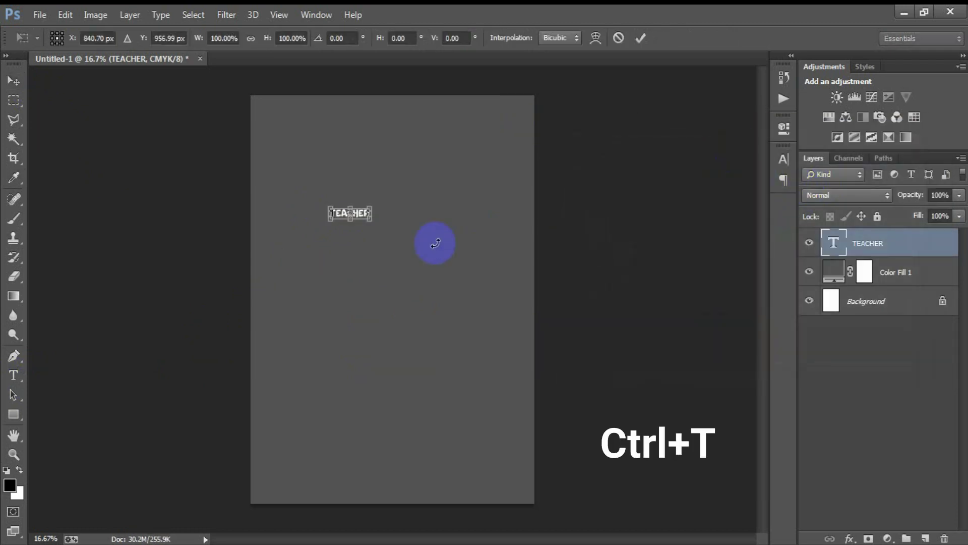
Enlarge TEACHER to nearly the poster width and move it near the top
{"action": "left_click_drag", "start_coordinate": [372, 227], "coordinate": [441, 334]}
{"action": "left_click_drag", "start_coordinate": [396, 218], "coordinate": [439, 148]}
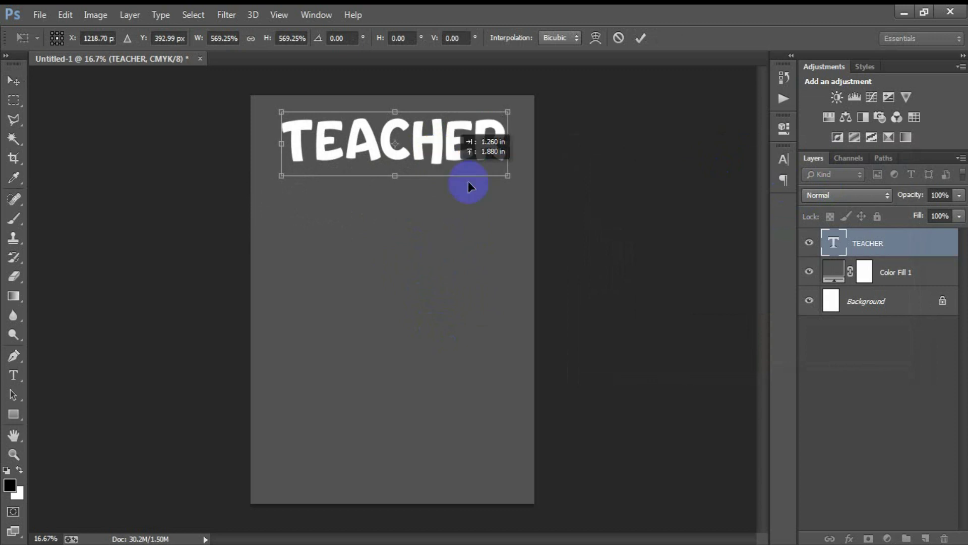
{"action": "left_click_drag", "start_coordinate": [508, 177], "coordinate": [517, 185]}
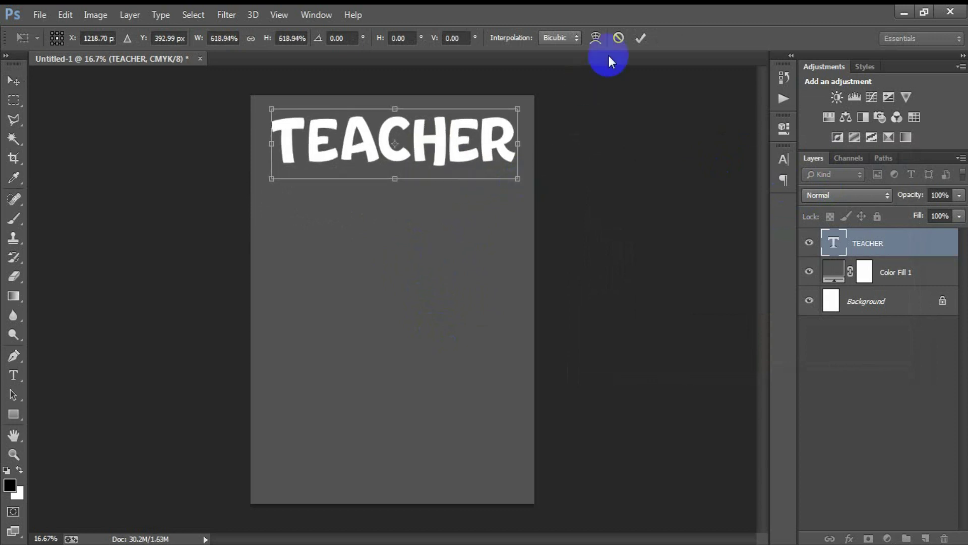
{"action": "left_click", "coordinate": [640, 39]}
Centre TEACHER horizontally on the page
{"action": "left_click", "coordinate": [882, 307], "text": "ctrl"}
{"action": "left_click", "coordinate": [362, 38]}
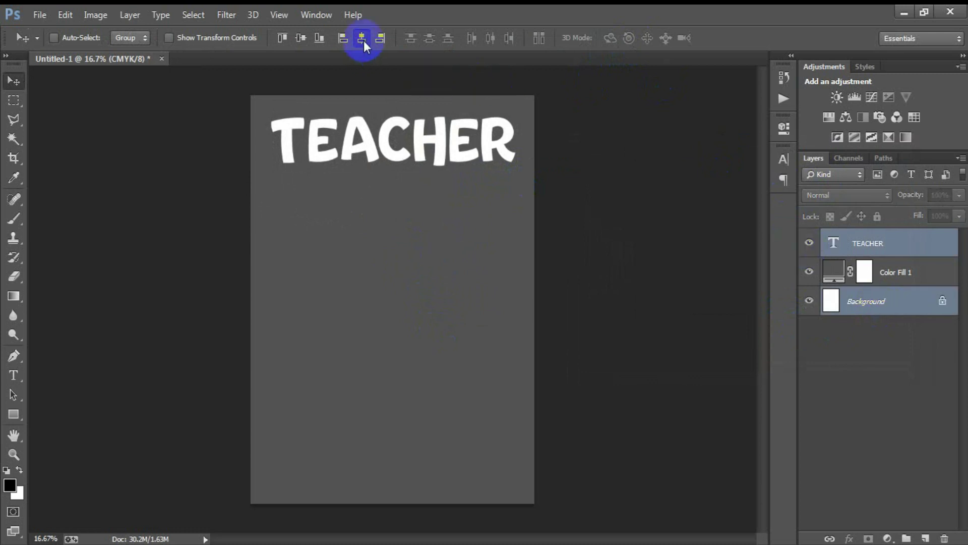
{"action": "left_click", "coordinate": [847, 257]}
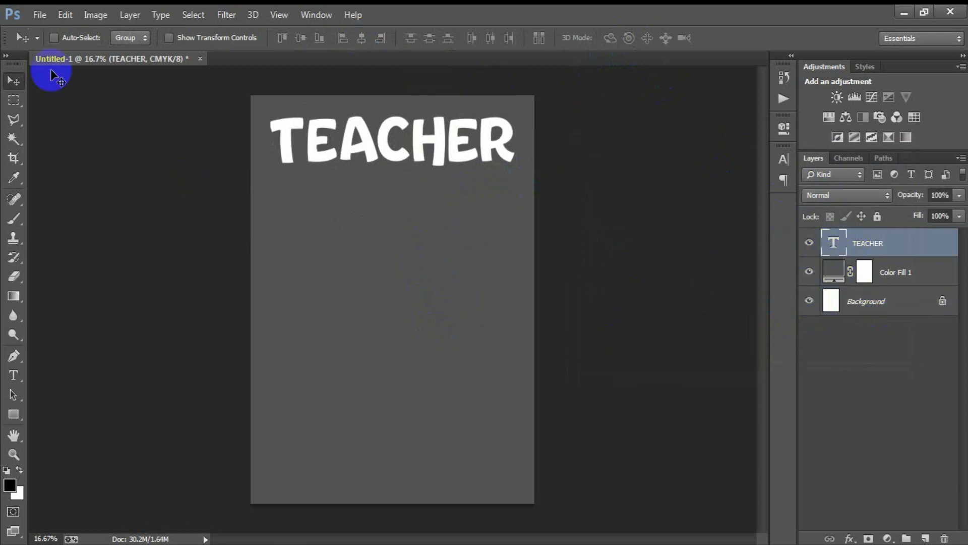
{"action": "left_click", "coordinate": [35, 15]}
Open the candy-stripe EPS file, rasterized at resolution 30
{"action": "left_click", "coordinate": [48, 44]}
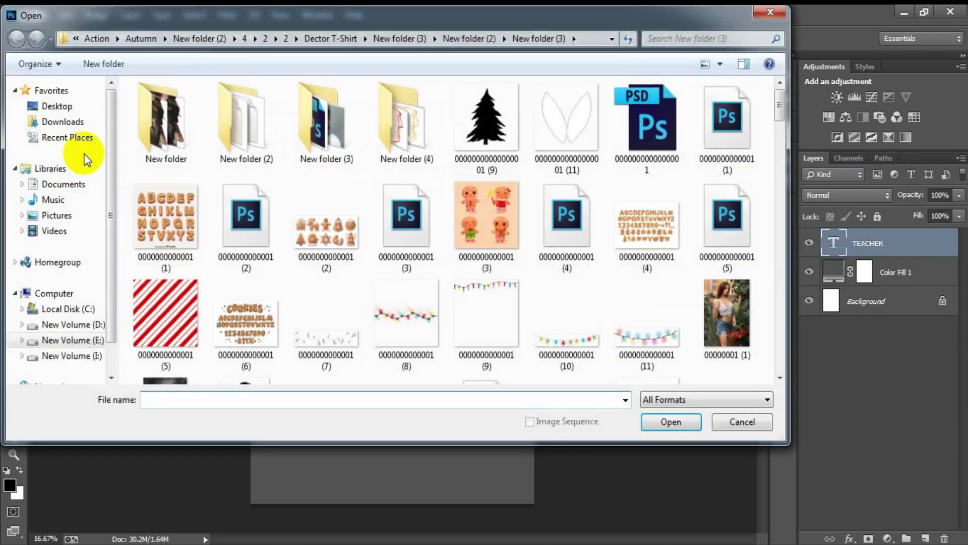
{"action": "left_click", "coordinate": [713, 241]}
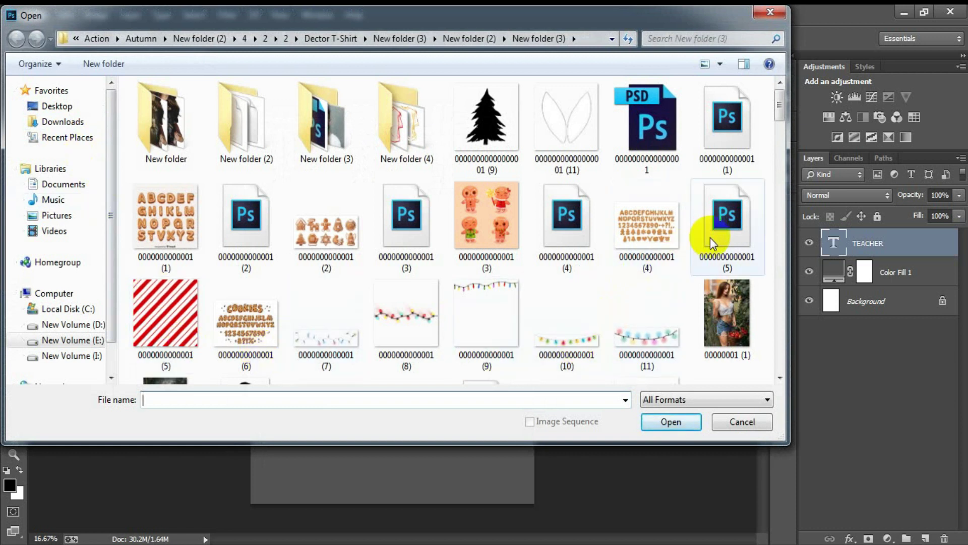
{"action": "left_click", "coordinate": [666, 421]}
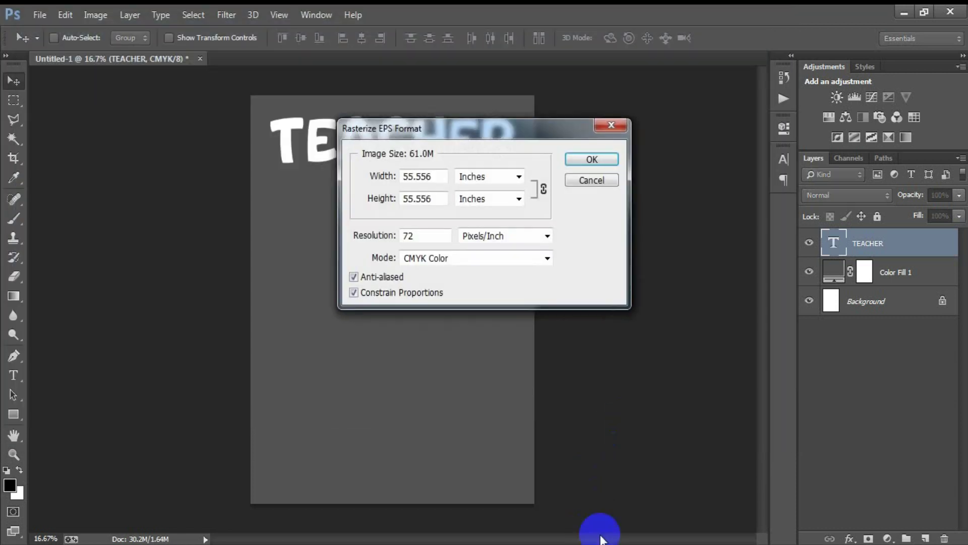
{"action": "double_click", "coordinate": [423, 235]}
{"action": "type", "text": "300"}
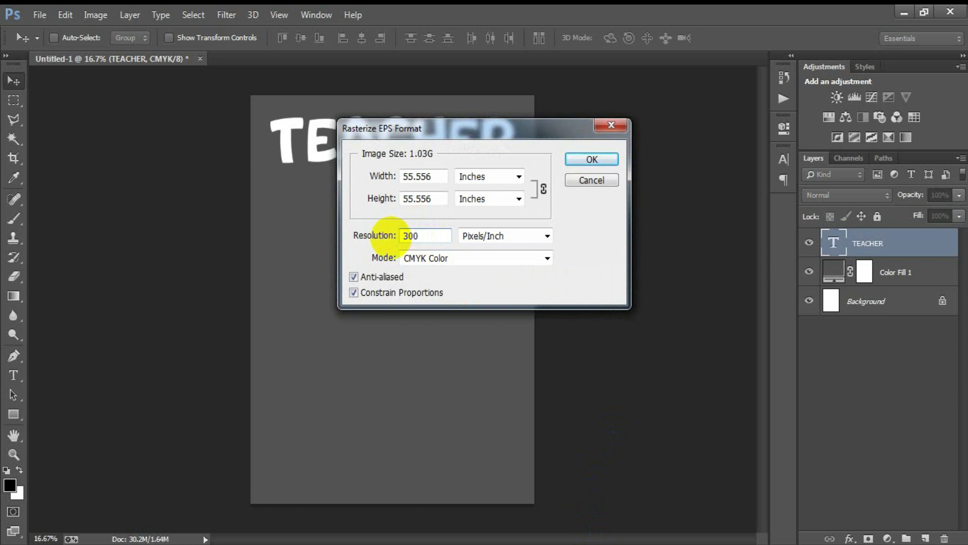
{"action": "key", "text": "Return"}
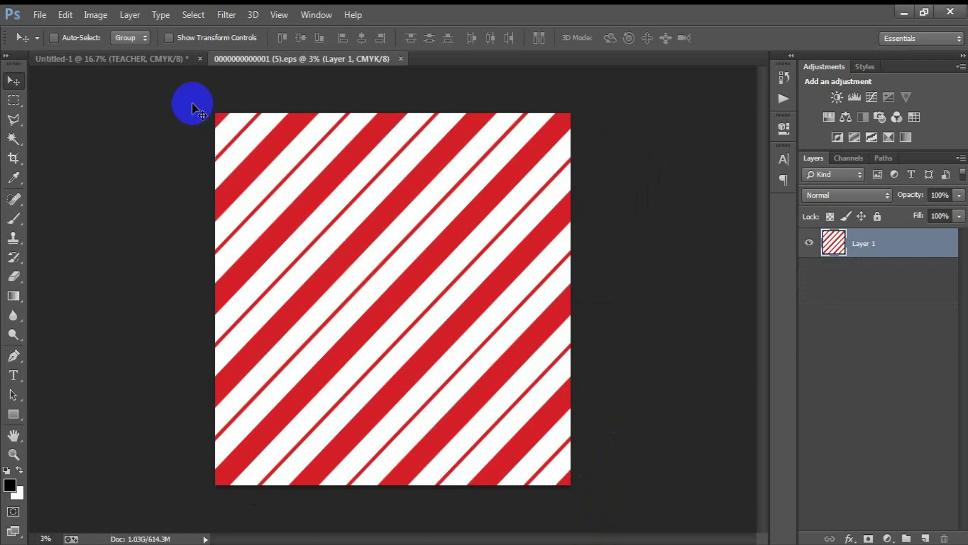
{"action": "left_click_drag", "start_coordinate": [265, 161], "coordinate": [309, 207]}
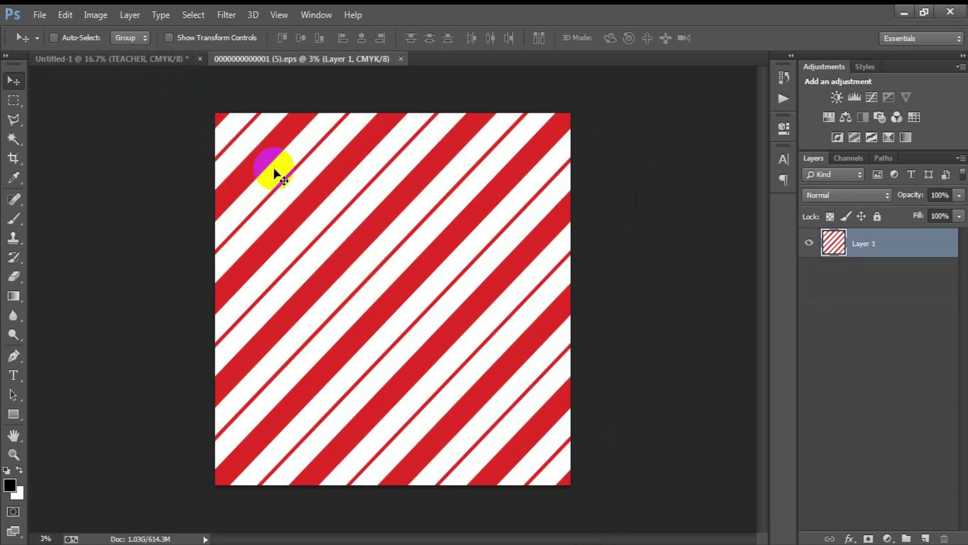
Bring the stripe pattern into the poster and scale it over the TEACHER area
{"action": "mouse_move", "coordinate": [309, 207]}
{"action": "left_mouse_down"}
{"action": "mouse_move", "coordinate": [165, 59]}
{"action": "mouse_move", "coordinate": [355, 265]}
{"action": "left_mouse_up"}
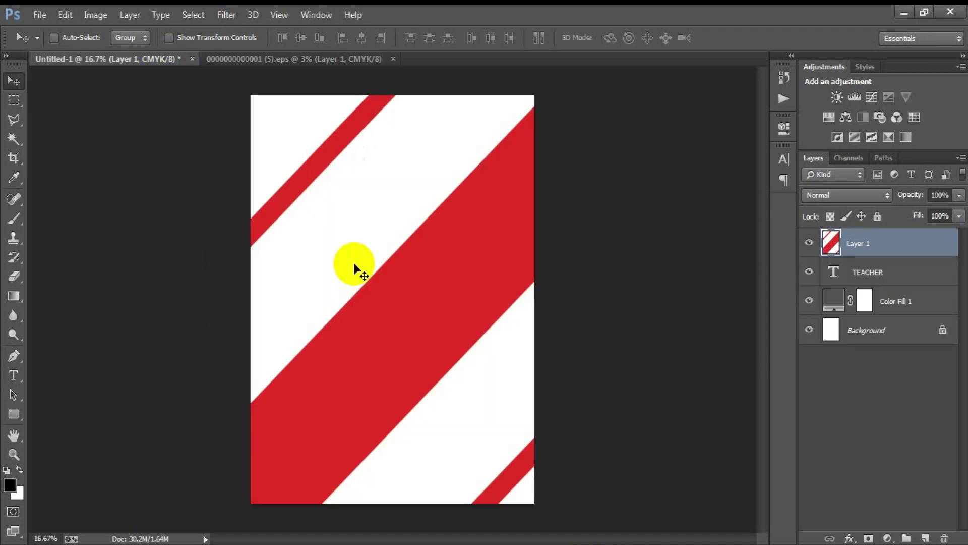
{"action": "key", "text": "ctrl+minus"}
{"action": "key", "text": "ctrl+minus"}
{"action": "key", "text": "ctrl+minus"}
{"action": "key", "text": "ctrl+minus"}
{"action": "key", "text": "ctrl+minus"}
{"action": "key", "text": "ctrl+minus"}
{"action": "key", "text": "ctrl+t"}
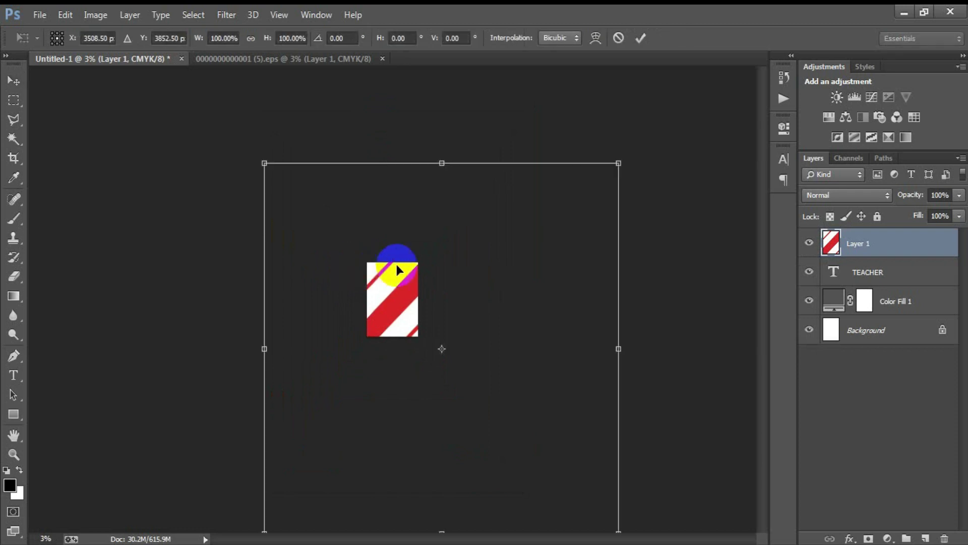
{"action": "left_click_drag", "start_coordinate": [620, 163], "coordinate": [494, 309]}
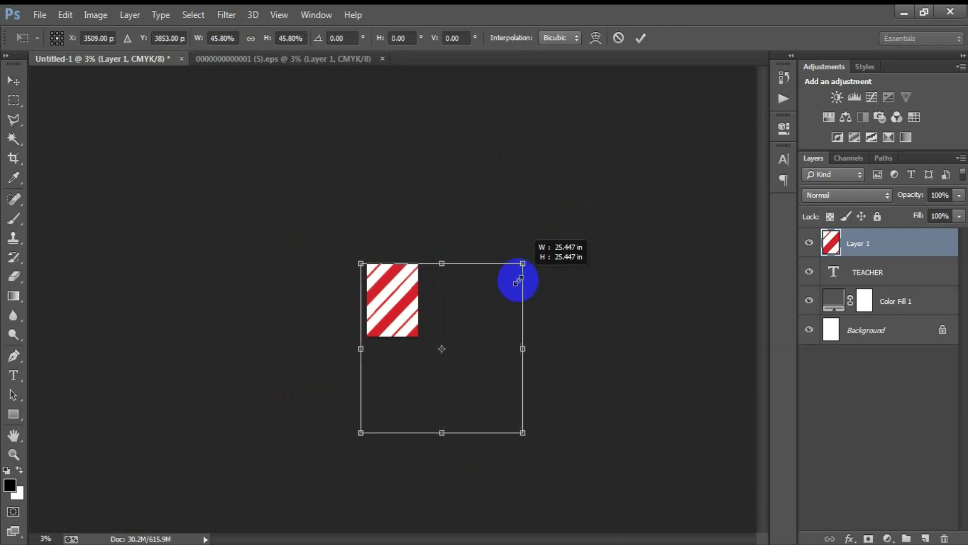
{"action": "left_click_drag", "start_coordinate": [494, 309], "coordinate": [475, 314]}
{"action": "left_click_drag", "start_coordinate": [417, 327], "coordinate": [375, 273]}
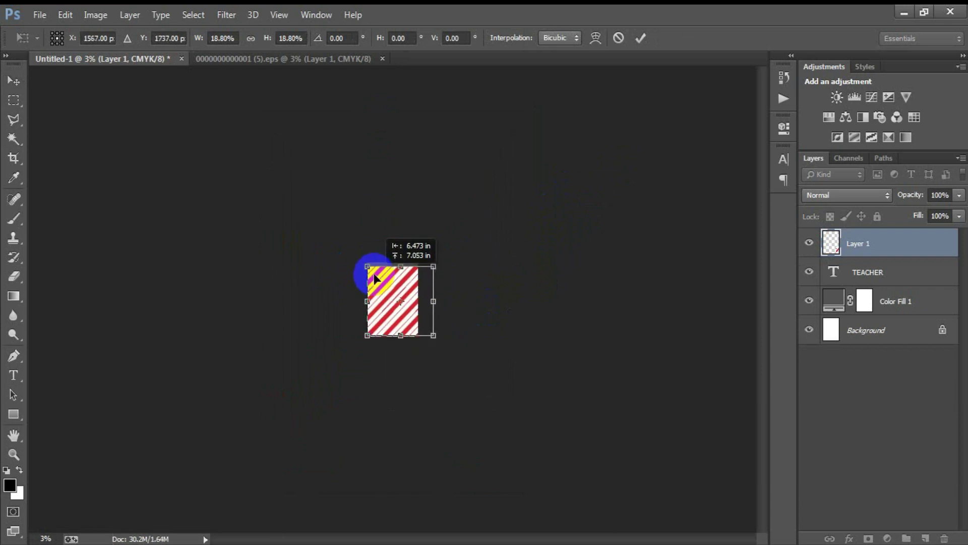
{"action": "left_click_drag", "start_coordinate": [433, 331], "coordinate": [390, 308]}
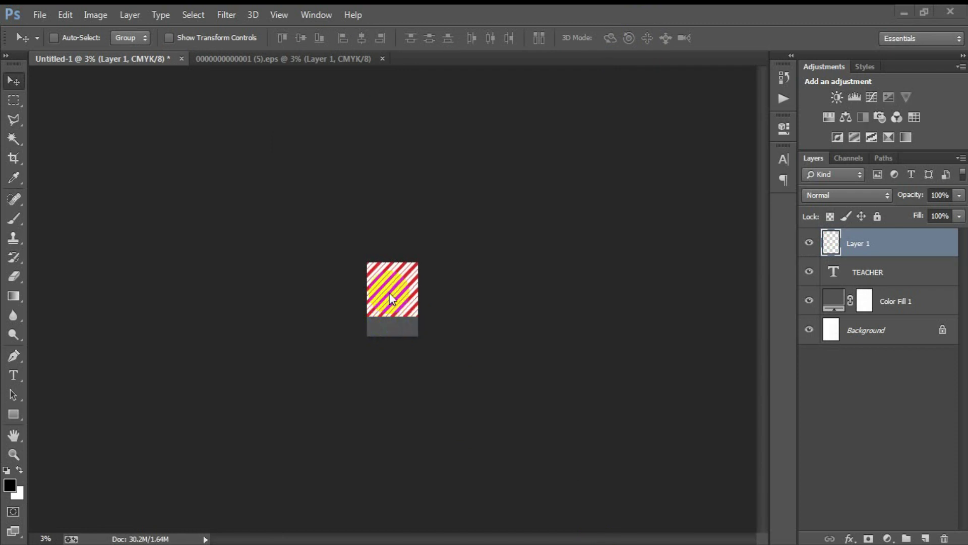
{"action": "scroll", "coordinate": [390, 294], "scroll_direction": "up", "scroll_amount": 3}
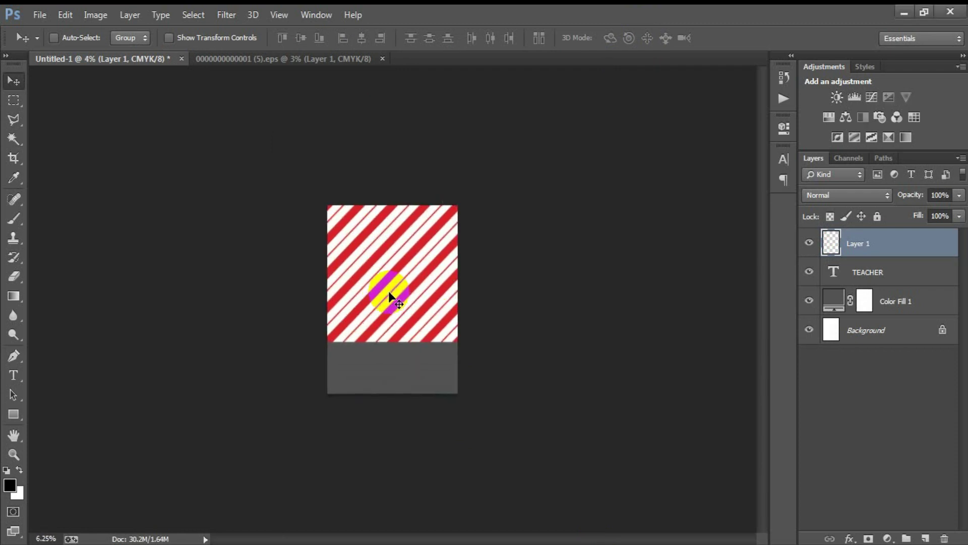
{"action": "scroll", "coordinate": [389, 292], "scroll_direction": "up", "scroll_amount": 3}
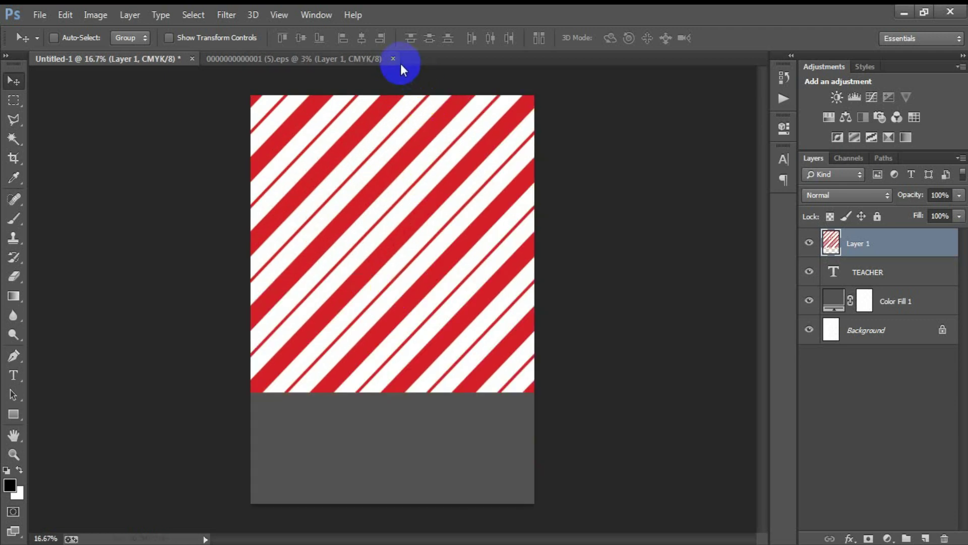
Close the stripe source without saving and raise the stripes to cover TEACHER
{"action": "left_click", "coordinate": [393, 58]}
{"action": "left_click", "coordinate": [479, 224]}
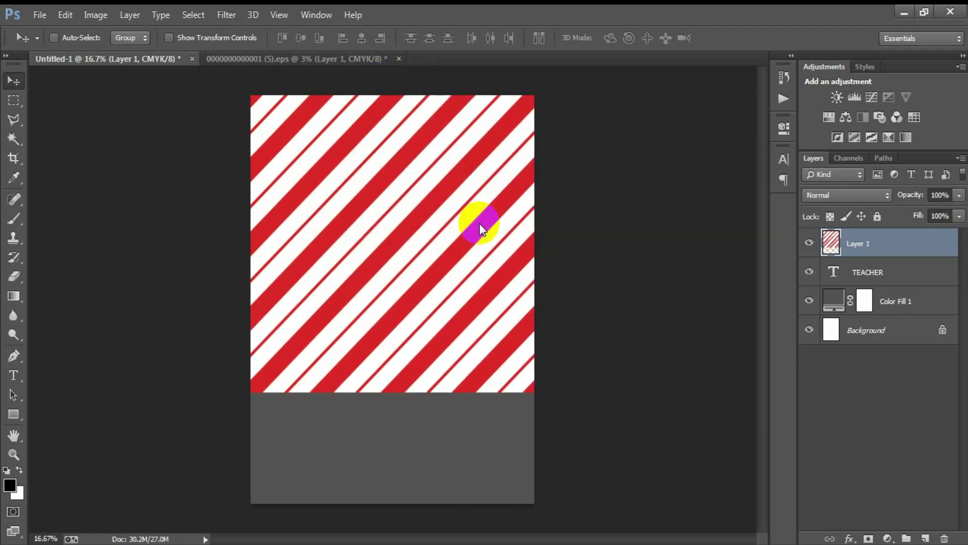
{"action": "left_click_drag", "start_coordinate": [445, 207], "coordinate": [450, 209]}
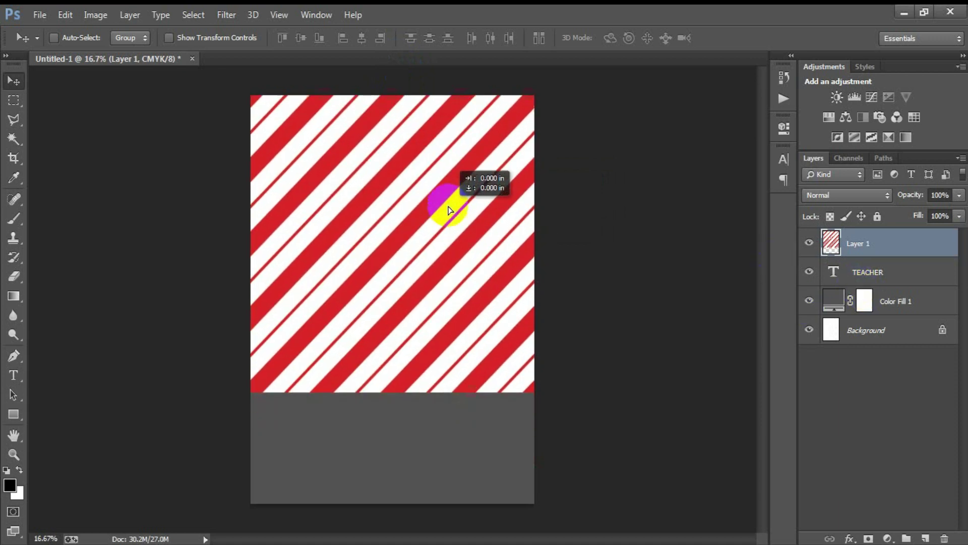
{"action": "left_click_drag", "start_coordinate": [450, 209], "coordinate": [449, 171]}
{"action": "left_click", "coordinate": [809, 244]}
Clip the stripes into the TEACHER letters, adjust them, and merge both into one layer
{"action": "right_click", "coordinate": [879, 239]}
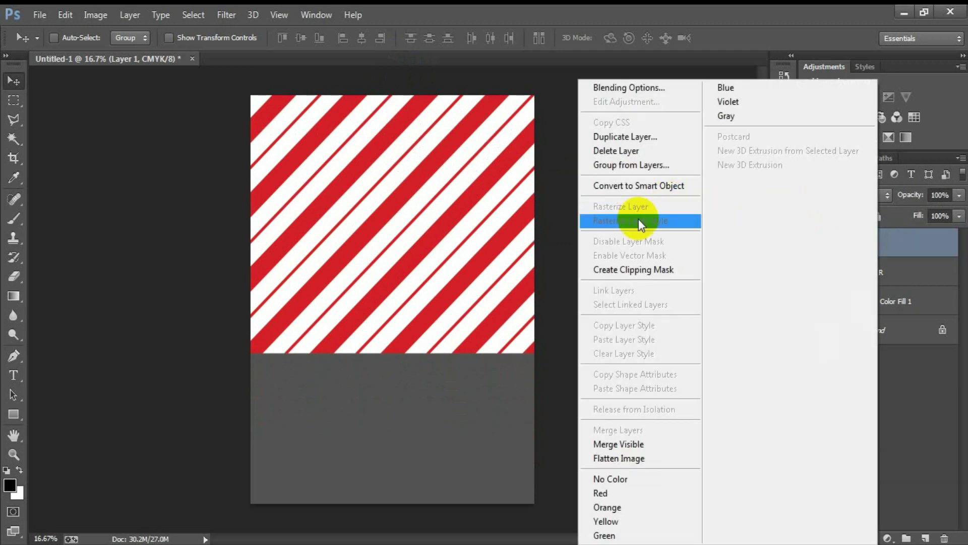
{"action": "left_click", "coordinate": [649, 271]}
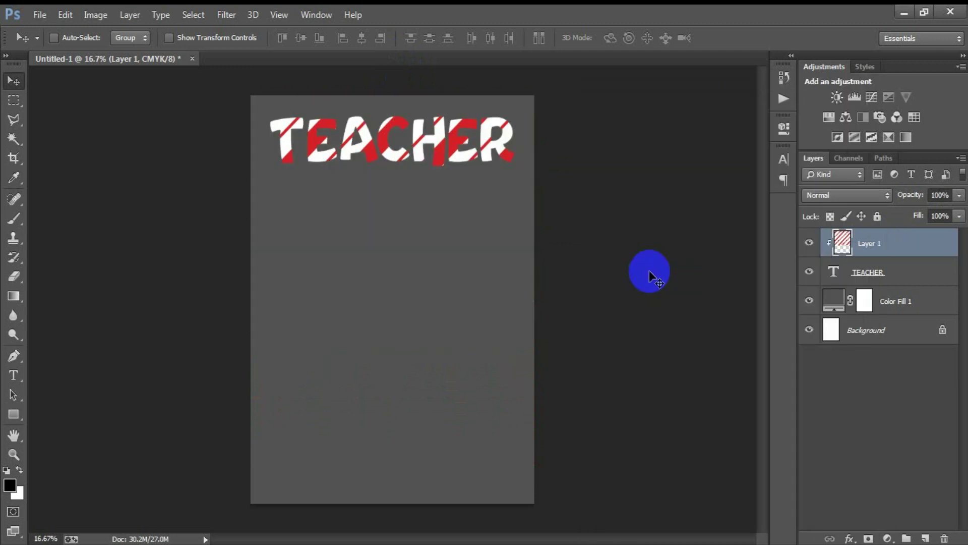
{"action": "left_click_drag", "start_coordinate": [470, 168], "coordinate": [445, 145]}
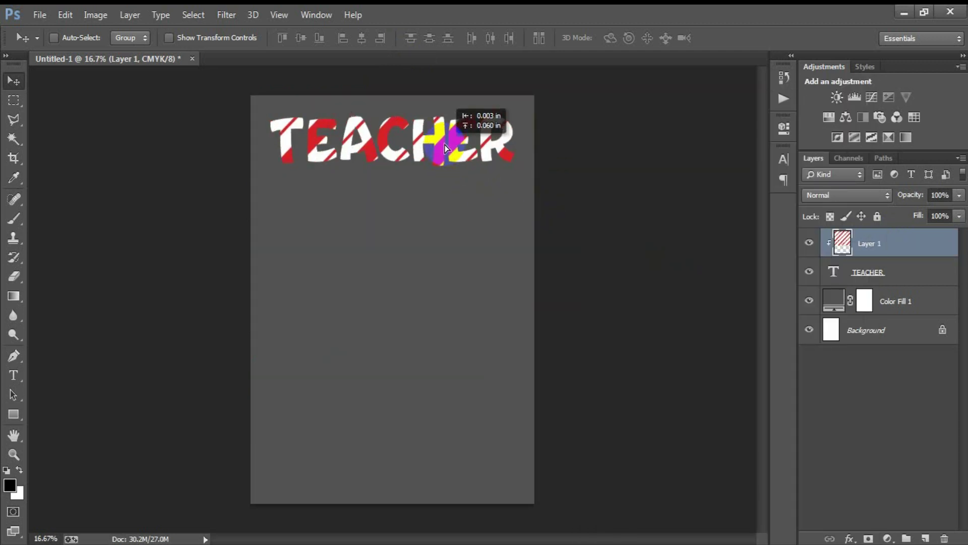
{"action": "left_click_drag", "start_coordinate": [445, 144], "coordinate": [444, 141]}
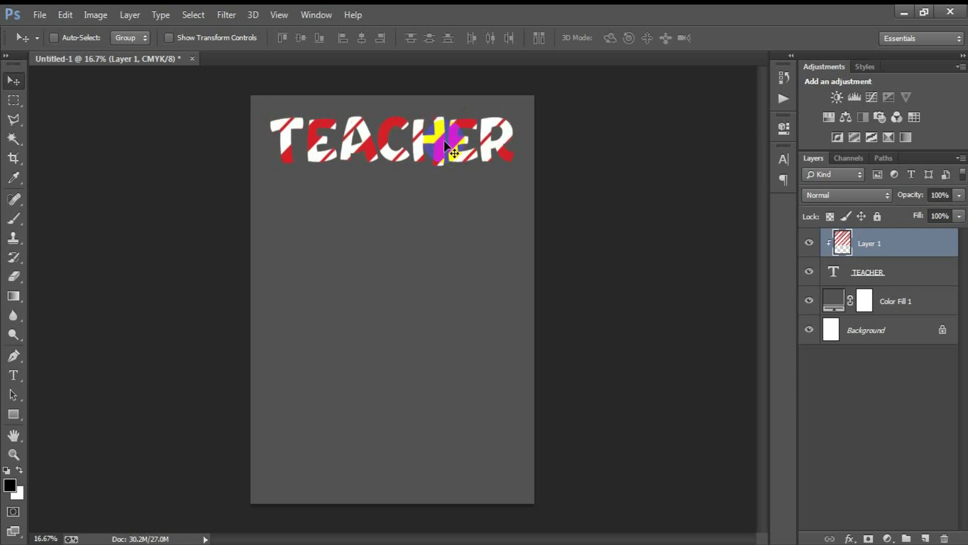
{"action": "left_click", "coordinate": [875, 275], "text": "shift"}
{"action": "key", "text": "ctrl+e"}
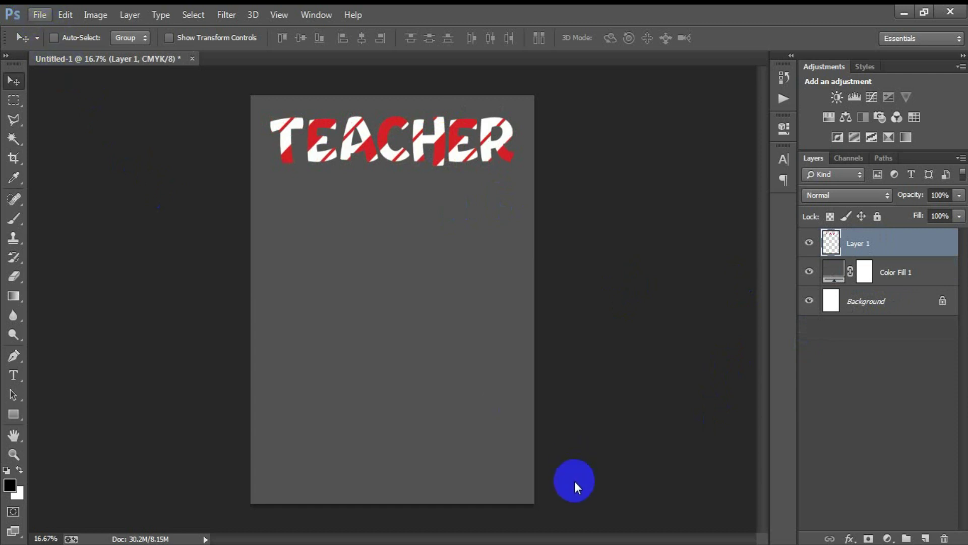
{"action": "left_click", "coordinate": [52, 21]}
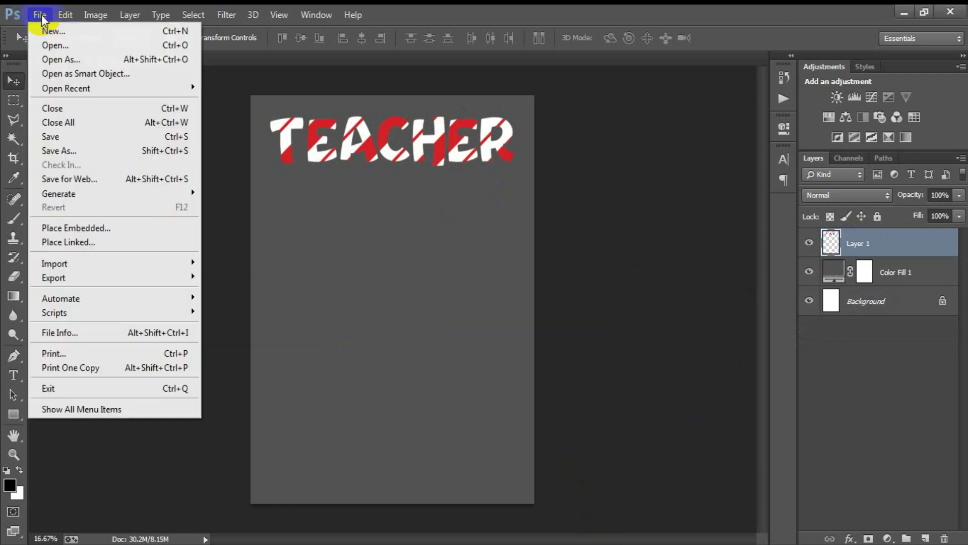
Bring the string-lights PNG into the poster and close its source document
{"action": "left_click", "coordinate": [50, 40]}
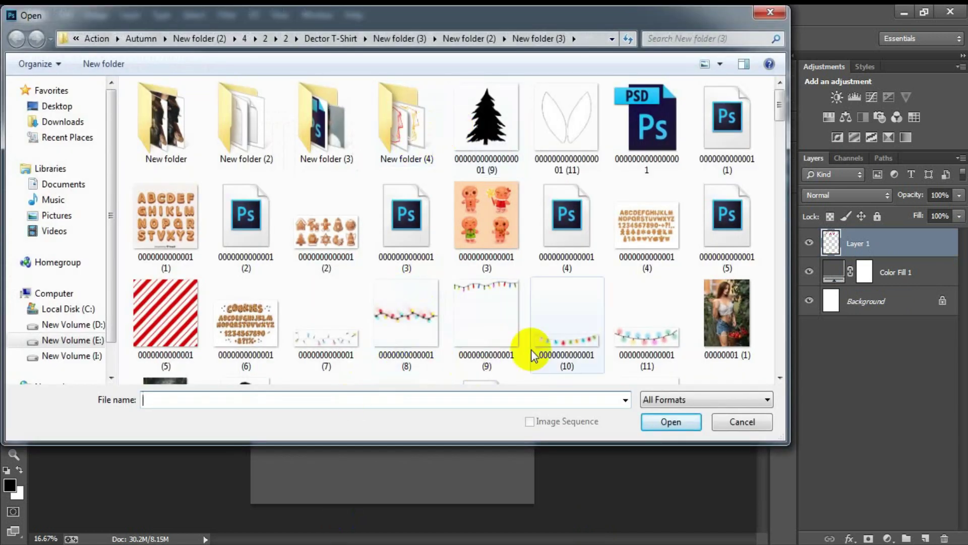
{"action": "left_click", "coordinate": [408, 328]}
{"action": "left_click", "coordinate": [649, 422]}
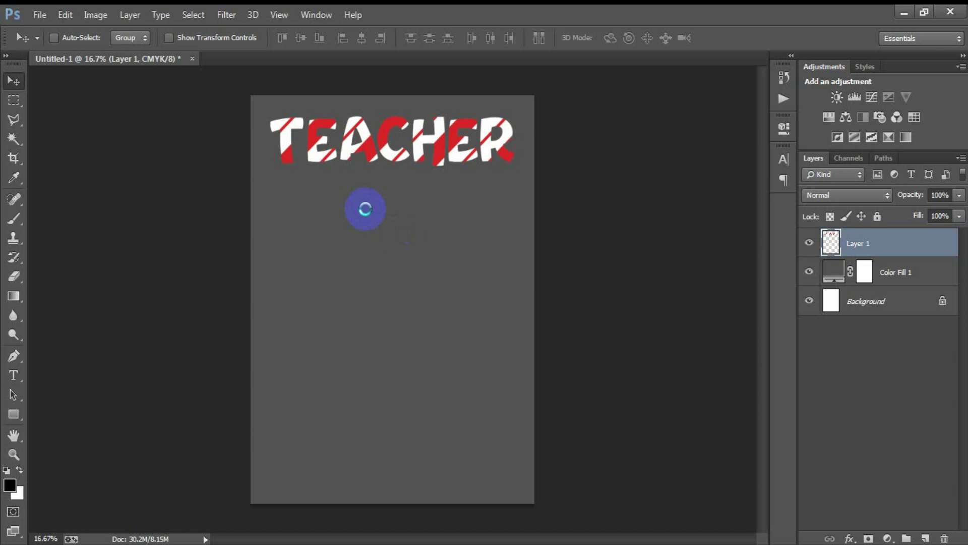
{"action": "mouse_move", "coordinate": [372, 320]}
{"action": "left_mouse_down"}
{"action": "mouse_move", "coordinate": [315, 229]}
{"action": "mouse_move", "coordinate": [319, 246]}
{"action": "left_mouse_up"}
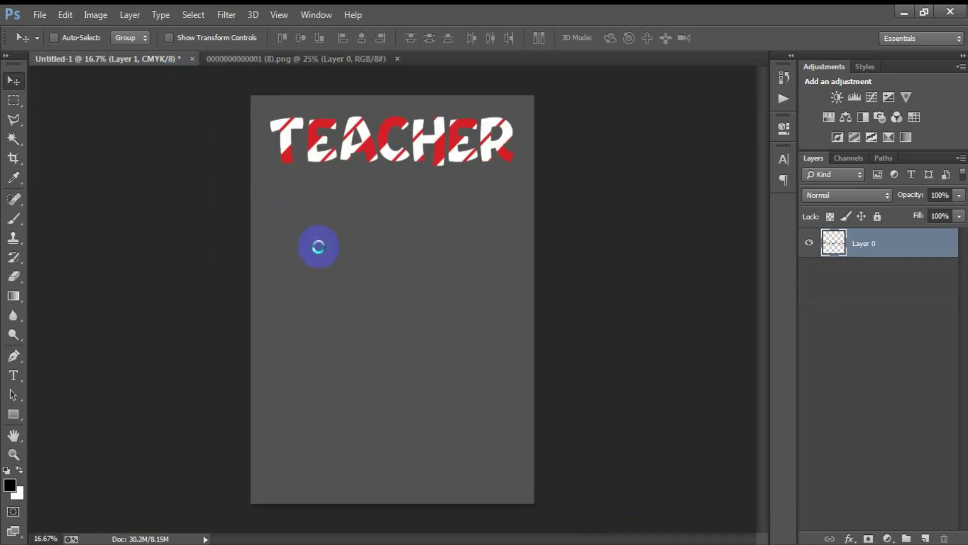
{"action": "left_click", "coordinate": [397, 58]}
Position the lights across the lower edge of the TEACHER lettering
{"action": "left_click_drag", "start_coordinate": [395, 244], "coordinate": [443, 167]}
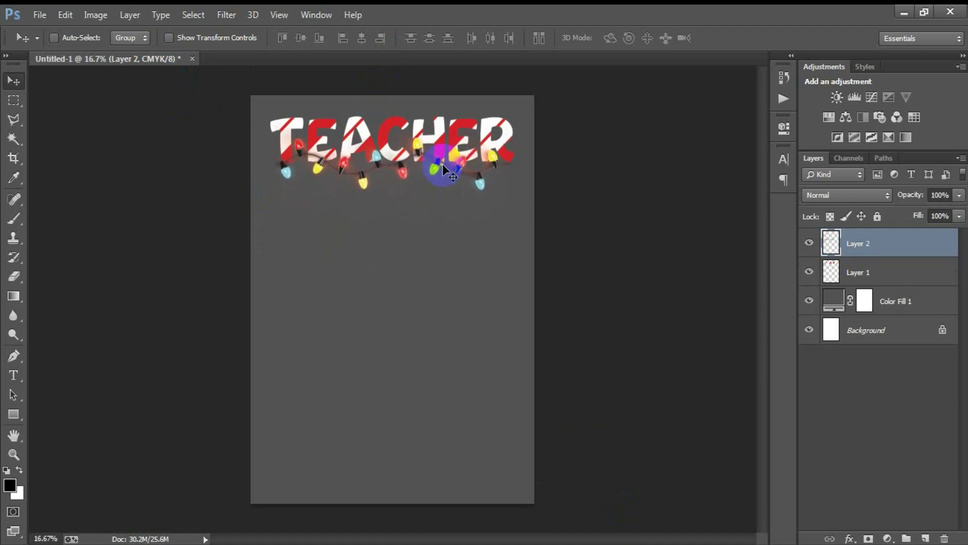
{"action": "key", "text": "shift+Right"}
{"action": "key", "text": "shift+Down"}
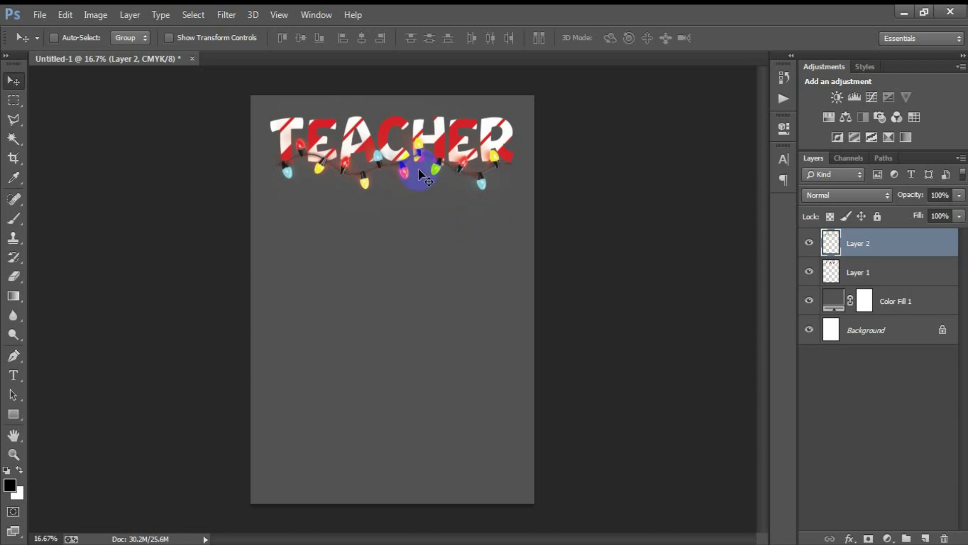
{"action": "mouse_move", "coordinate": [419, 170]}
{"action": "left_mouse_down"}
{"action": "mouse_move", "coordinate": [398, 161]}
{"action": "mouse_move", "coordinate": [401, 174]}
{"action": "left_mouse_up"}
{"action": "left_click_drag", "start_coordinate": [419, 185], "coordinate": [419, 185]}
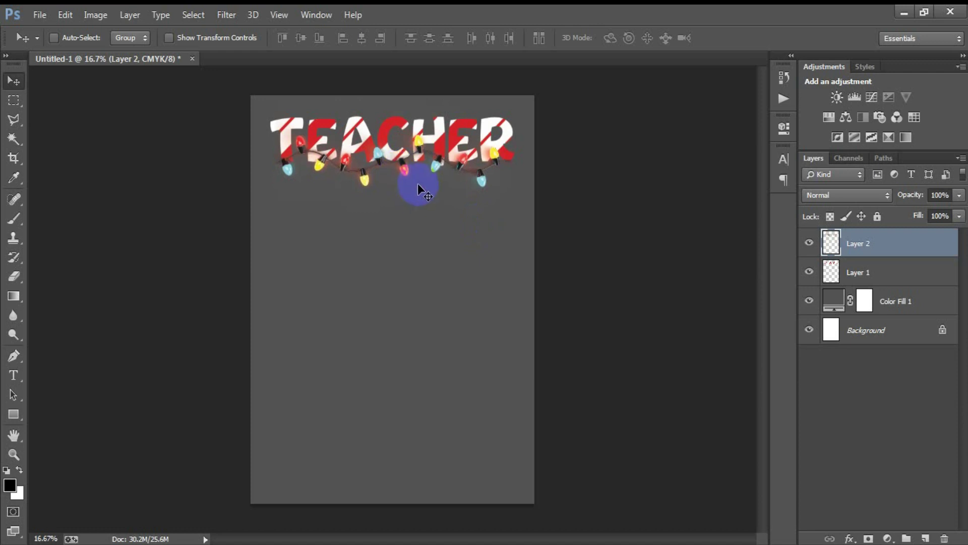
{"action": "left_click_drag", "start_coordinate": [419, 185], "coordinate": [419, 185]}
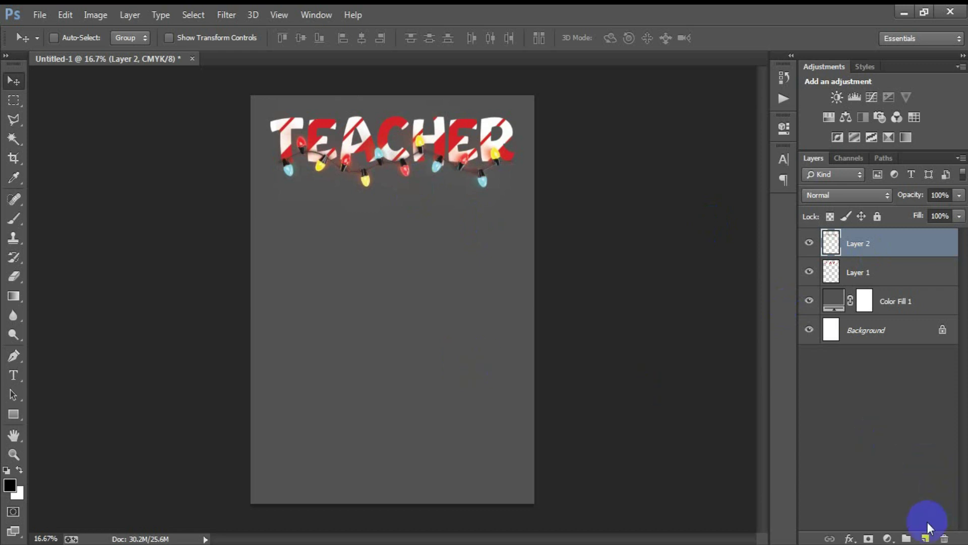
Add a new layer with the word 'of' typed below TEACHER
{"action": "left_click", "coordinate": [923, 537]}
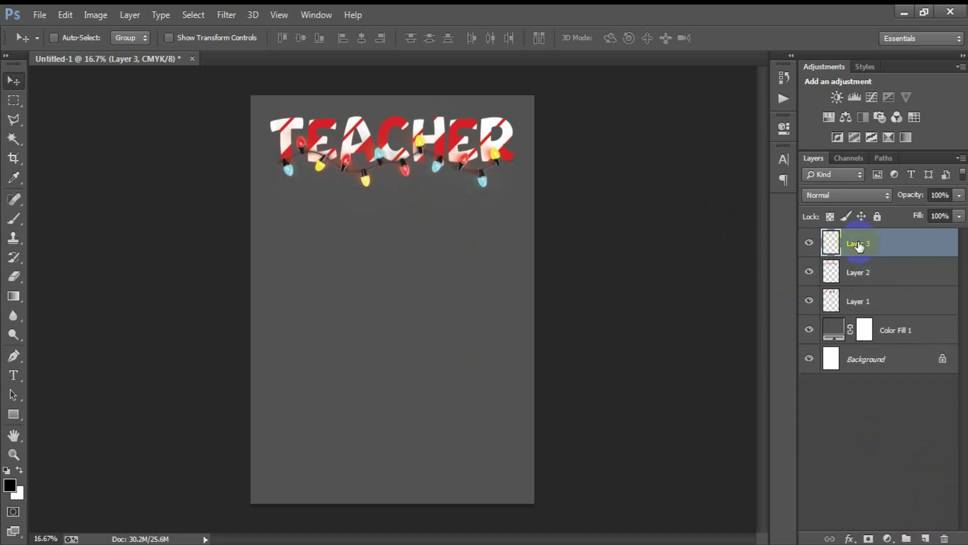
{"action": "left_click", "coordinate": [13, 375]}
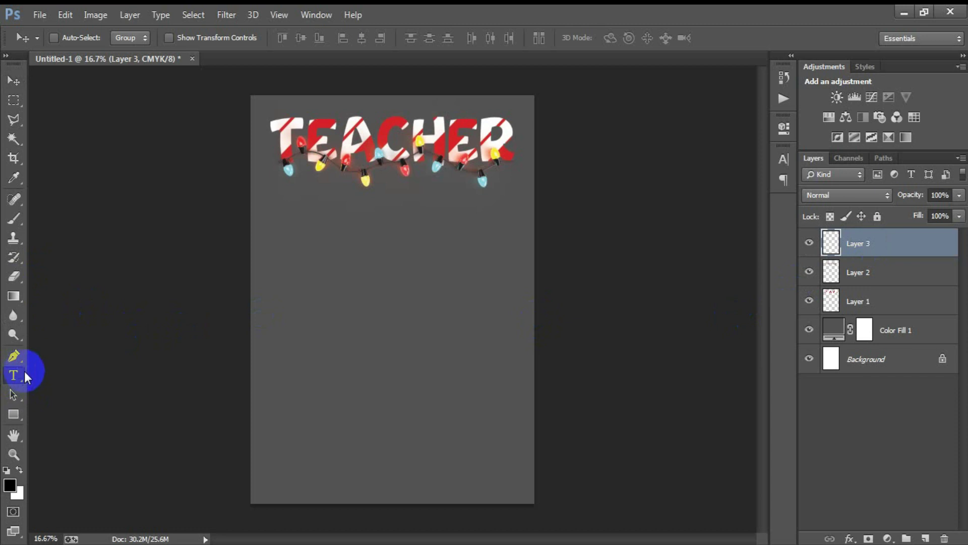
{"action": "left_click", "coordinate": [379, 247]}
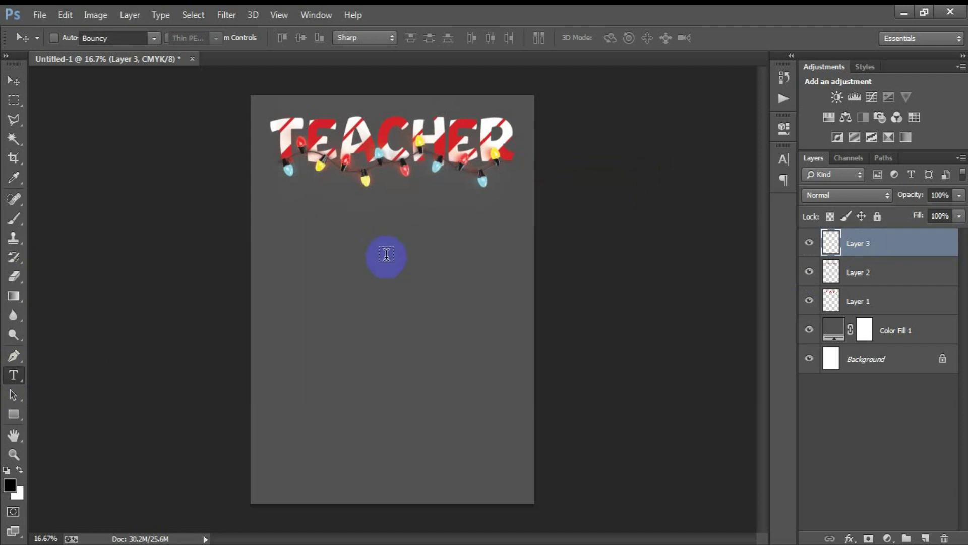
{"action": "left_click", "coordinate": [416, 300]}
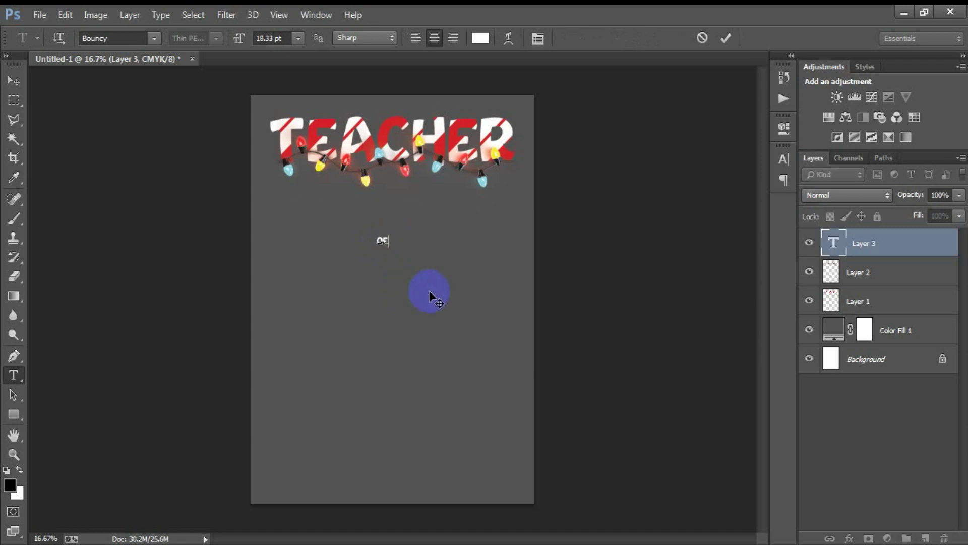
{"action": "left_click", "coordinate": [713, 41]}
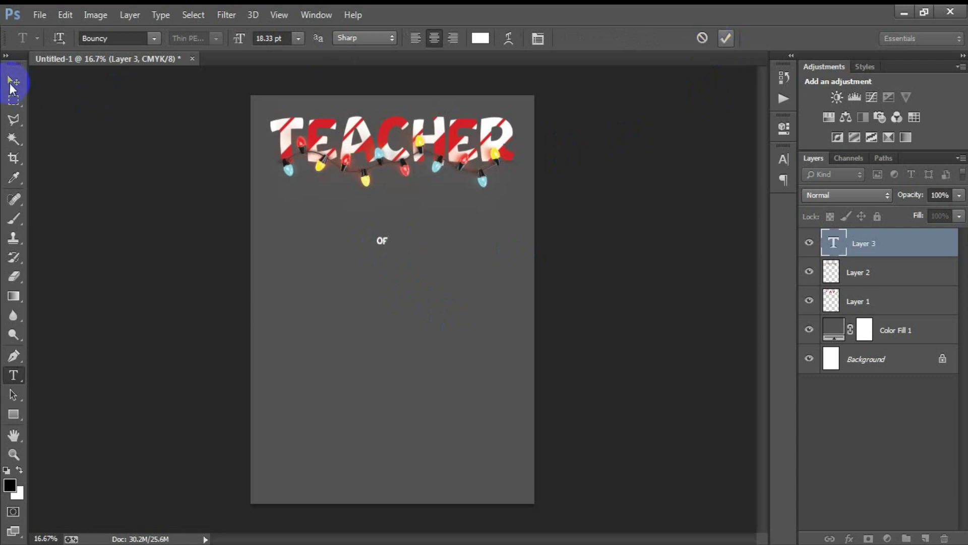
{"action": "left_click", "coordinate": [10, 85]}
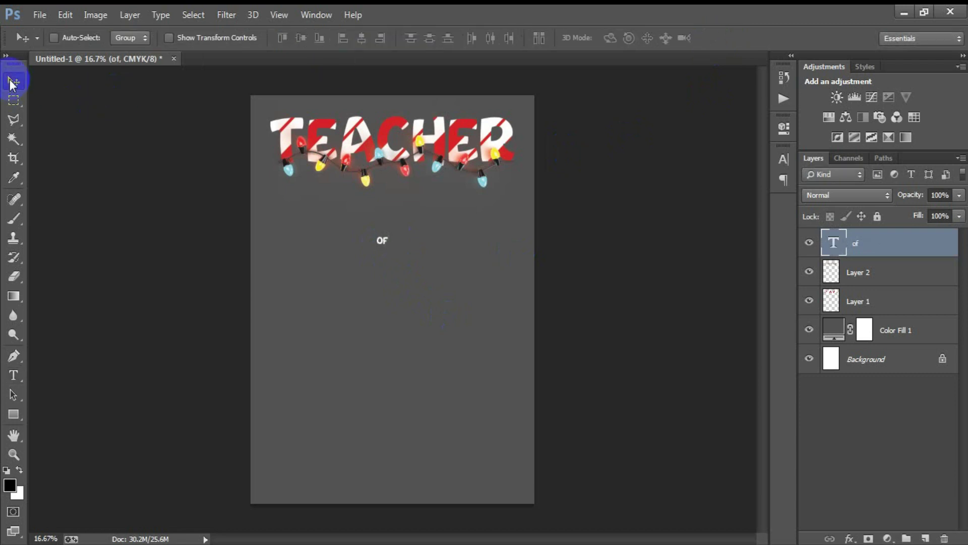
Set the 'of' text in the Dearlove font
{"action": "left_click", "coordinate": [784, 161]}
{"action": "left_click", "coordinate": [664, 167]}
{"action": "type", "text": "Dearlove"}
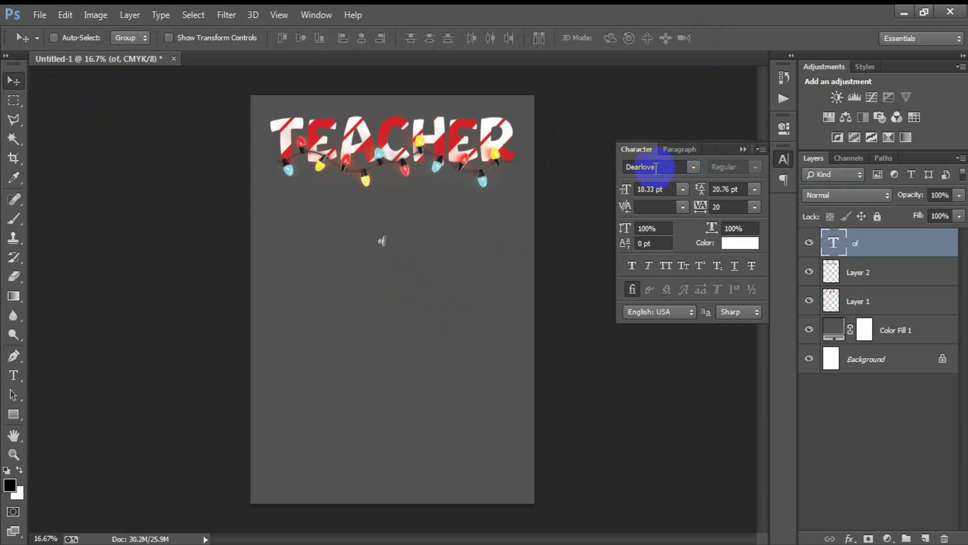
{"action": "key", "text": "Return"}
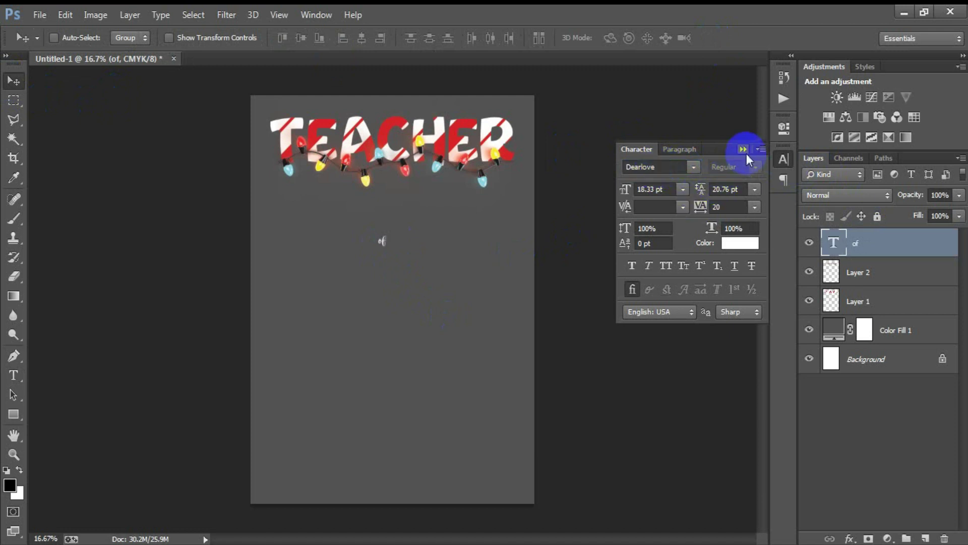
{"action": "left_click", "coordinate": [441, 267]}
Enlarge 'of', centre it horizontally and move it up toward TEACHER
{"action": "key", "text": "ctrl+t"}
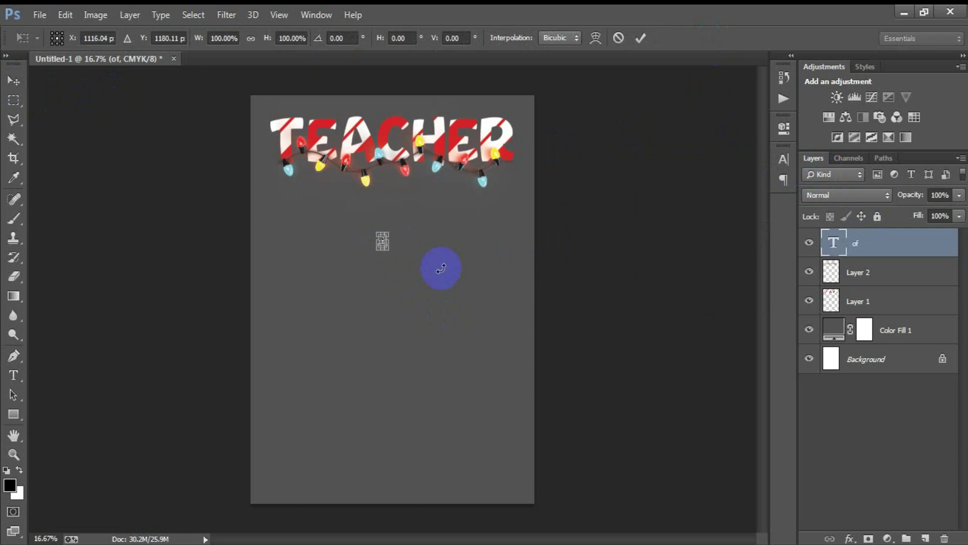
{"action": "left_click_drag", "start_coordinate": [387, 246], "coordinate": [406, 281]}
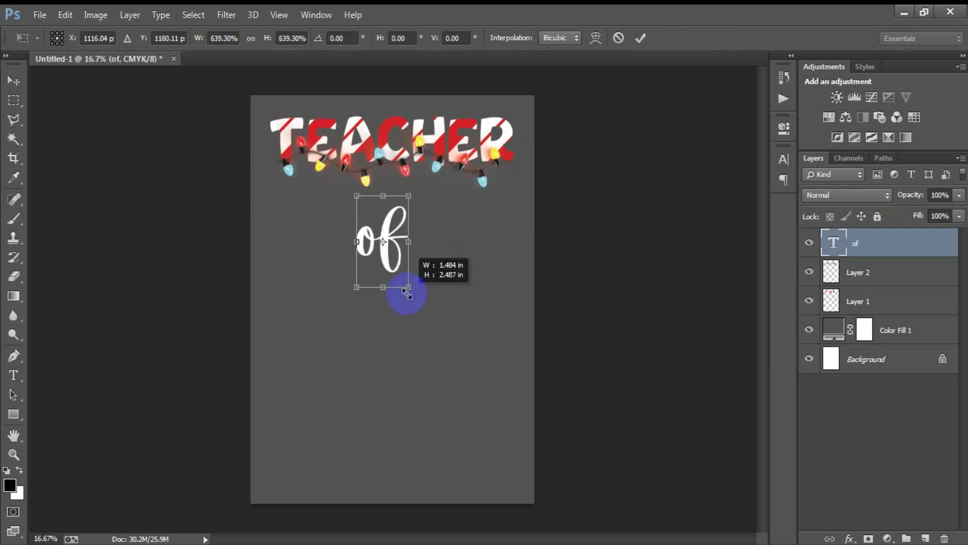
{"action": "left_click", "coordinate": [640, 37]}
{"action": "left_click", "coordinate": [900, 359], "text": "ctrl"}
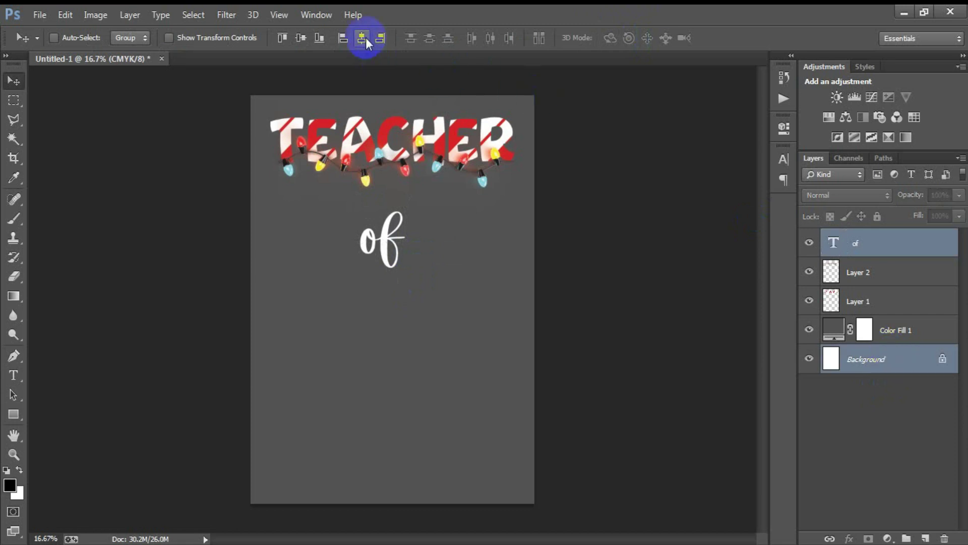
{"action": "left_click", "coordinate": [362, 38]}
{"action": "left_click", "coordinate": [833, 242]}
{"action": "left_click_drag", "start_coordinate": [438, 244], "coordinate": [402, 221]}
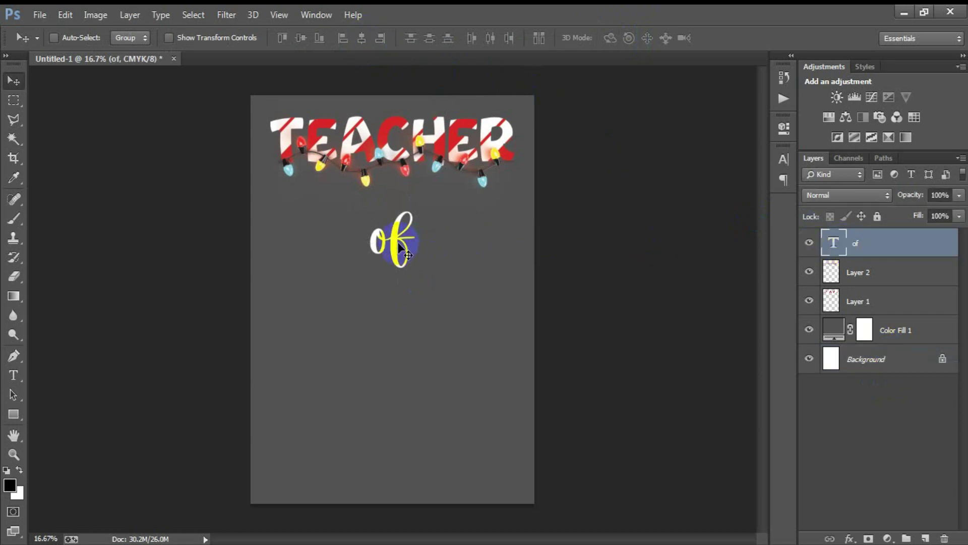
Scale 'of' down to about 81% and nudge it up beneath the lights
{"action": "key", "text": "ctrl+t"}
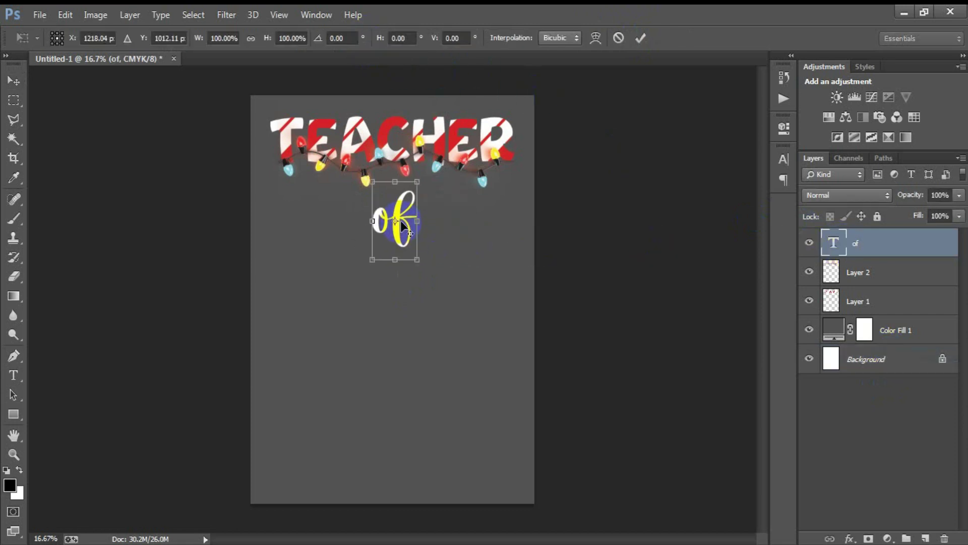
{"action": "left_click_drag", "start_coordinate": [415, 259], "coordinate": [413, 256]}
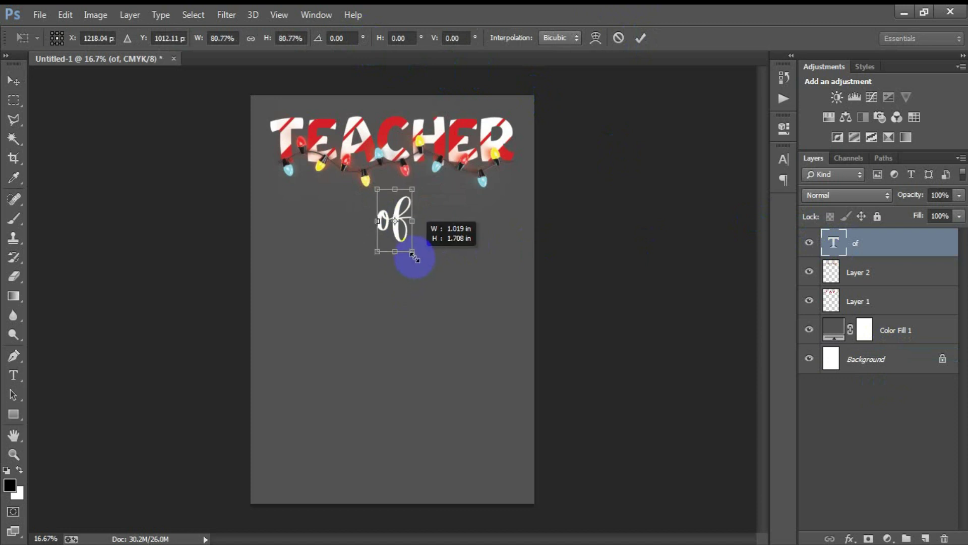
{"action": "left_click_drag", "start_coordinate": [414, 257], "coordinate": [413, 251]}
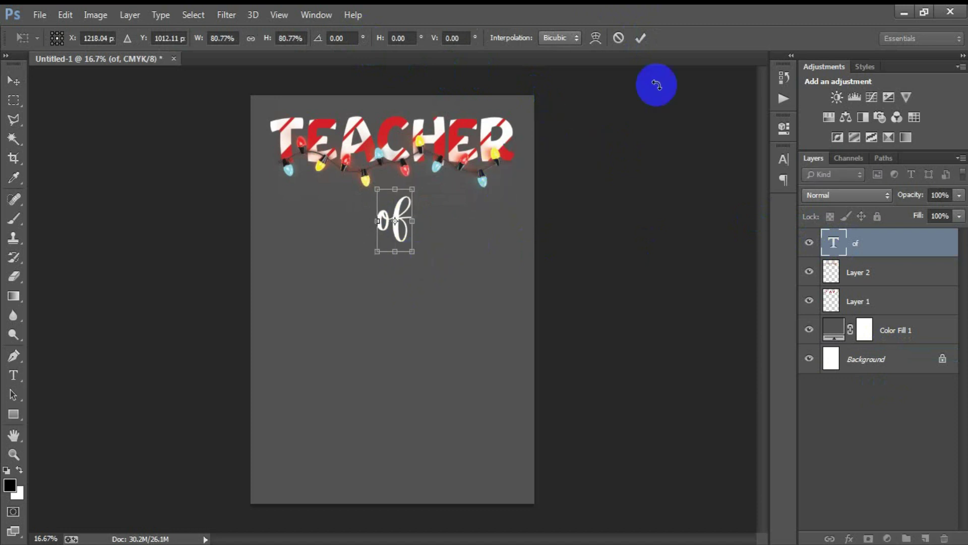
{"action": "left_click", "coordinate": [640, 38]}
{"action": "key", "text": "shift+Up"}
{"action": "key", "text": "shift+Up"}
{"action": "key", "text": "shift+Up"}
{"action": "key", "text": "shift+Up"}
{"action": "key", "text": "shift+Up"}
{"action": "key", "text": "shift+Up"}
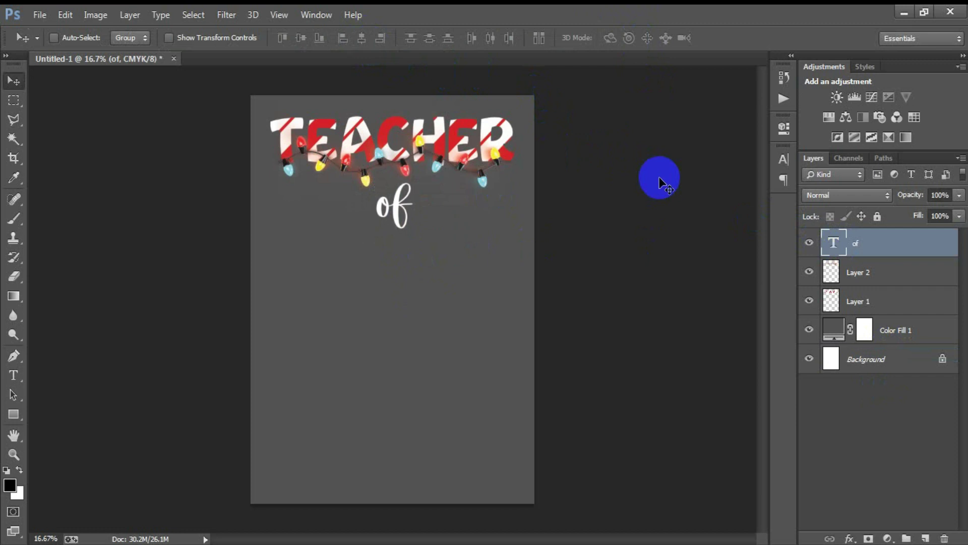
{"action": "left_click", "coordinate": [863, 367], "text": "ctrl"}
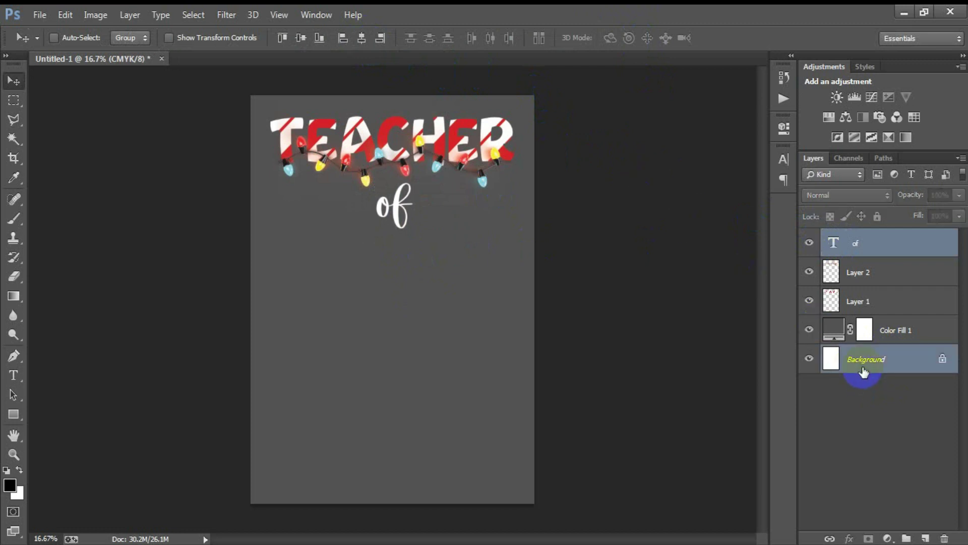
Centre 'of', duplicate it below, and change the copy's text to 'smart'
{"action": "left_click", "coordinate": [362, 38]}
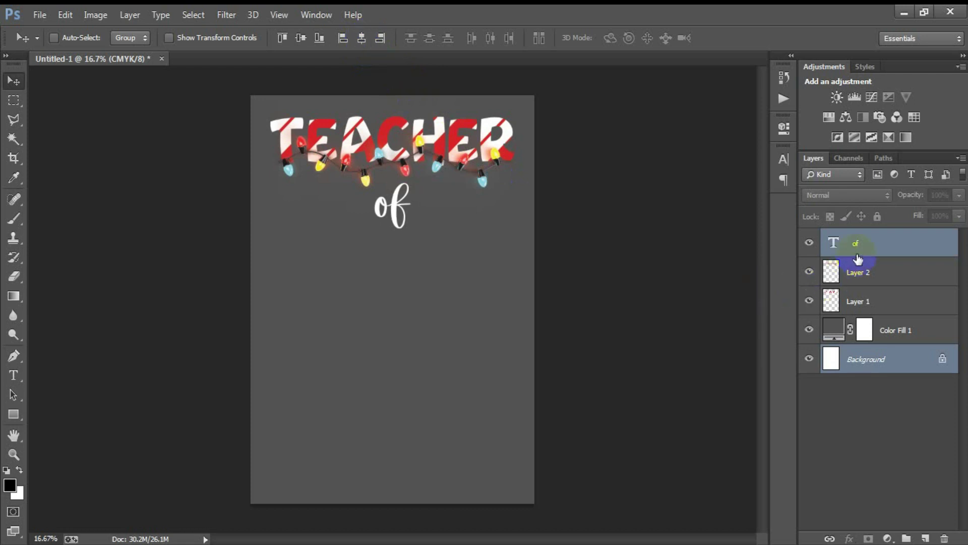
{"action": "left_click", "coordinate": [853, 243]}
{"action": "left_click_drag", "start_coordinate": [393, 223], "coordinate": [393, 282]}
{"action": "key", "text": "t"}
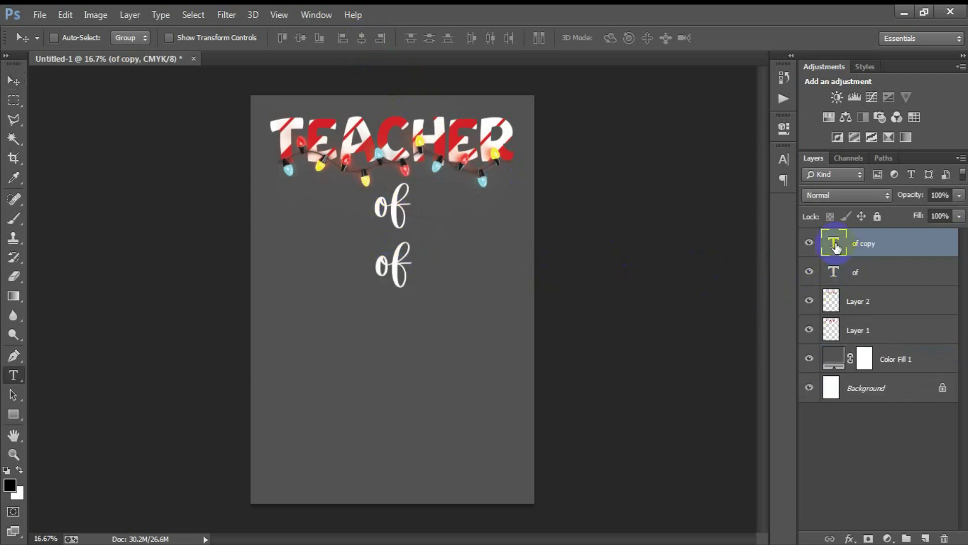
{"action": "double_click", "coordinate": [421, 305]}
{"action": "type", "text": "smart"}
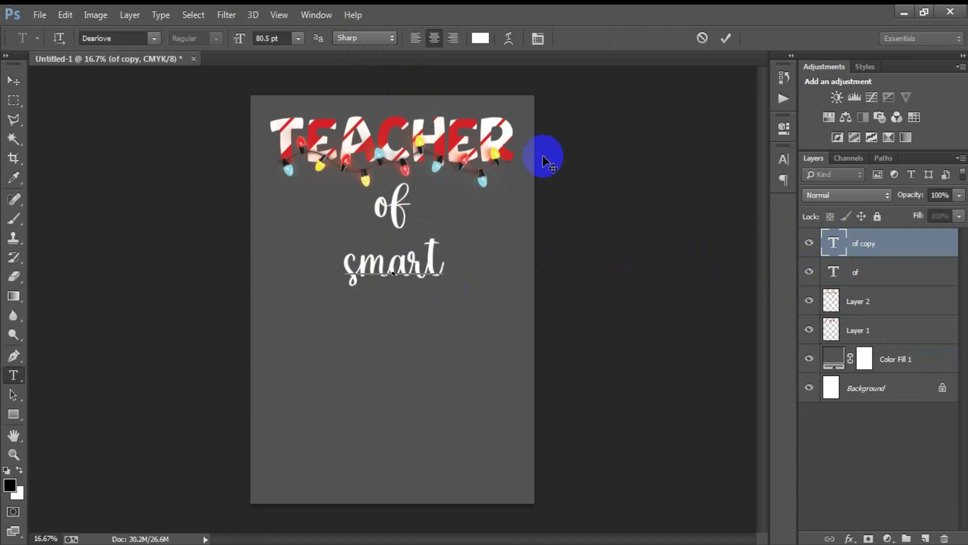
{"action": "key", "text": "ctrl+Return"}
Scale the 'smart' text up to about 141%
{"action": "key", "text": "ctrl+t"}
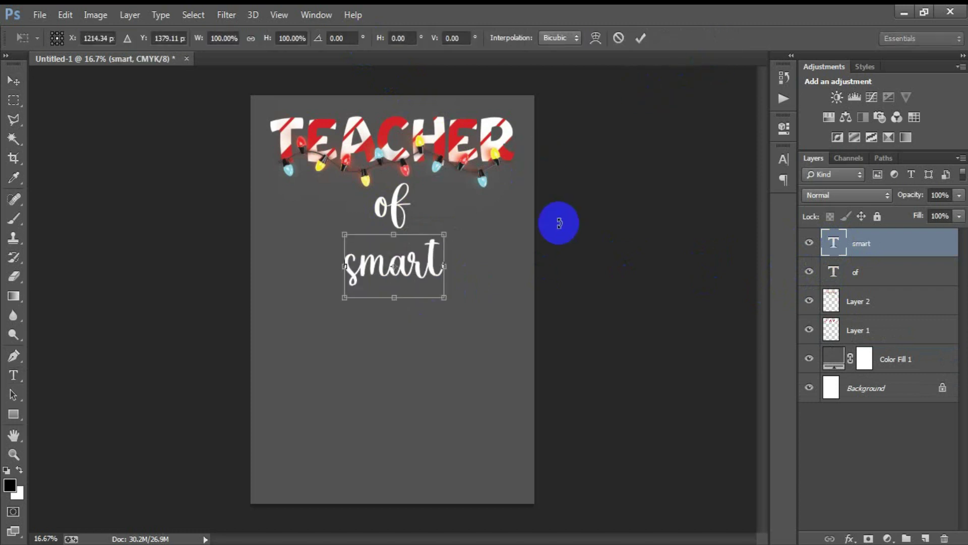
{"action": "left_click_drag", "start_coordinate": [444, 297], "coordinate": [465, 309]}
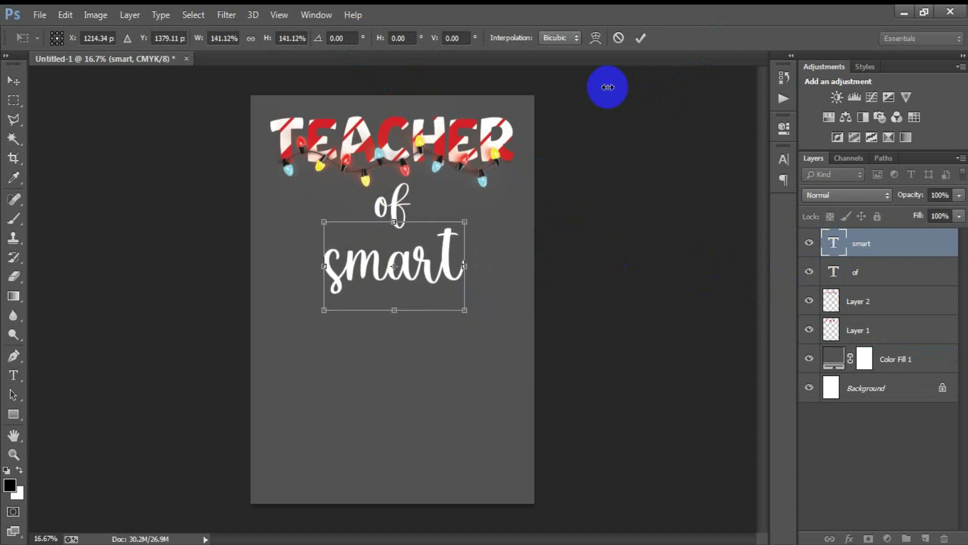
{"action": "left_click", "coordinate": [640, 38]}
{"action": "left_click", "coordinate": [782, 159]}
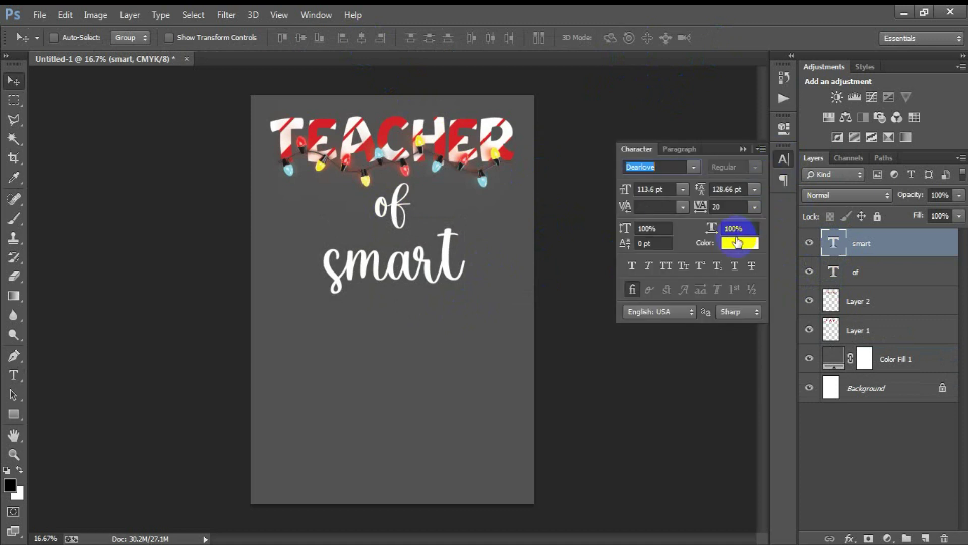
Set the 'smart' text colour to green #179C01
{"action": "left_click", "coordinate": [736, 241]}
{"action": "left_click_drag", "start_coordinate": [716, 135], "coordinate": [554, 132]}
{"action": "left_click_drag", "start_coordinate": [665, 366], "coordinate": [612, 364]}
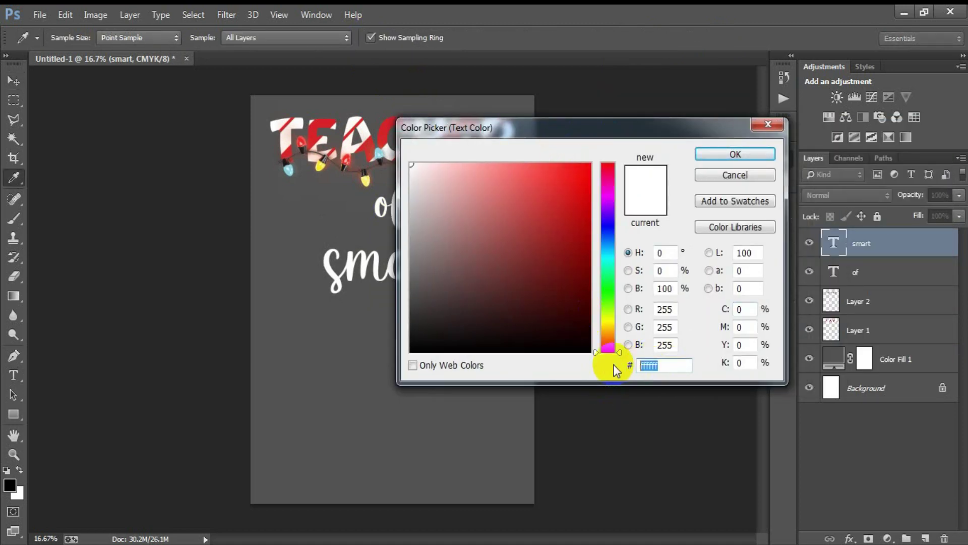
{"action": "type", "text": "179C01"}
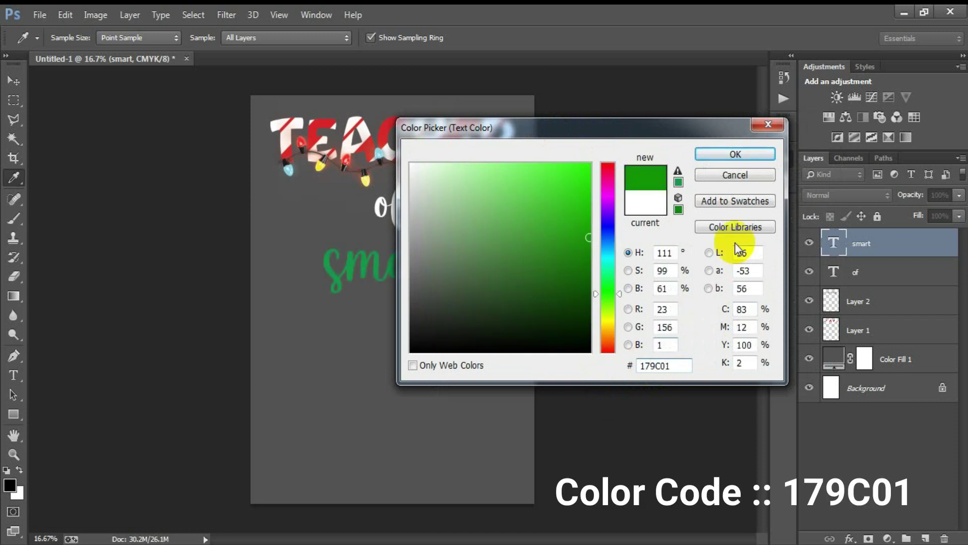
{"action": "left_click", "coordinate": [748, 155]}
{"action": "left_click", "coordinate": [747, 151]}
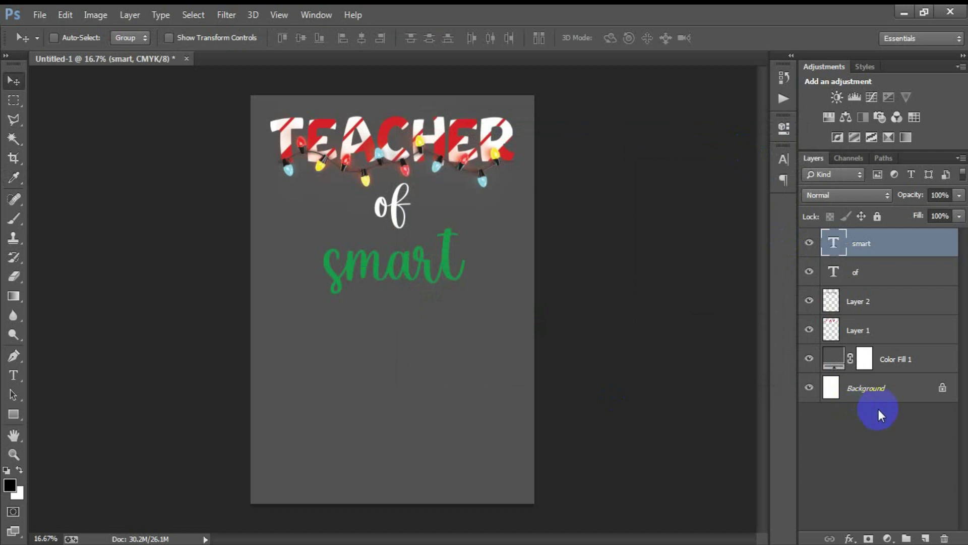
Centre 'smart' horizontally against the background and nudge it up under 'of'
{"action": "left_click", "coordinate": [881, 395]}
{"action": "left_click", "coordinate": [361, 38]}
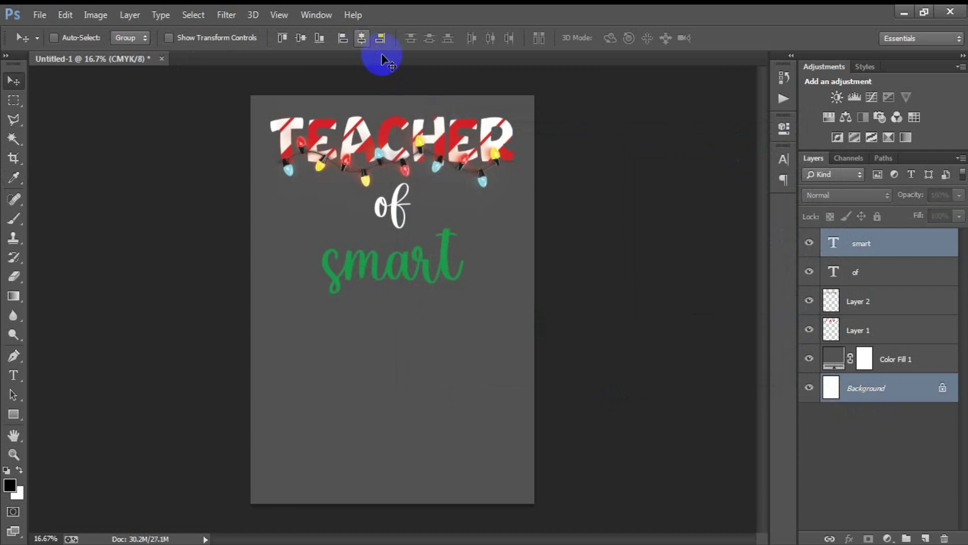
{"action": "left_click", "coordinate": [848, 245]}
{"action": "key", "text": "shift+Up"}
{"action": "key", "text": "shift+Up"}
{"action": "key", "text": "shift+Up"}
{"action": "key", "text": "shift+Up"}
{"action": "key", "text": "shift+Up"}
{"action": "key", "text": "shift+Up"}
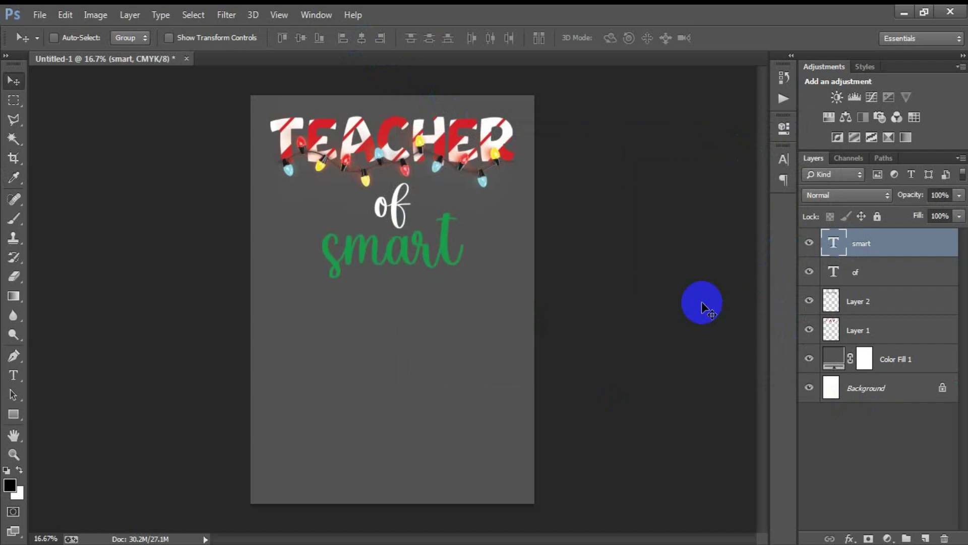
{"action": "left_click", "coordinate": [40, 15]}
Open the gingerbread cookies EPS artwork, rasterized at the default resolution
{"action": "left_click", "coordinate": [45, 41]}
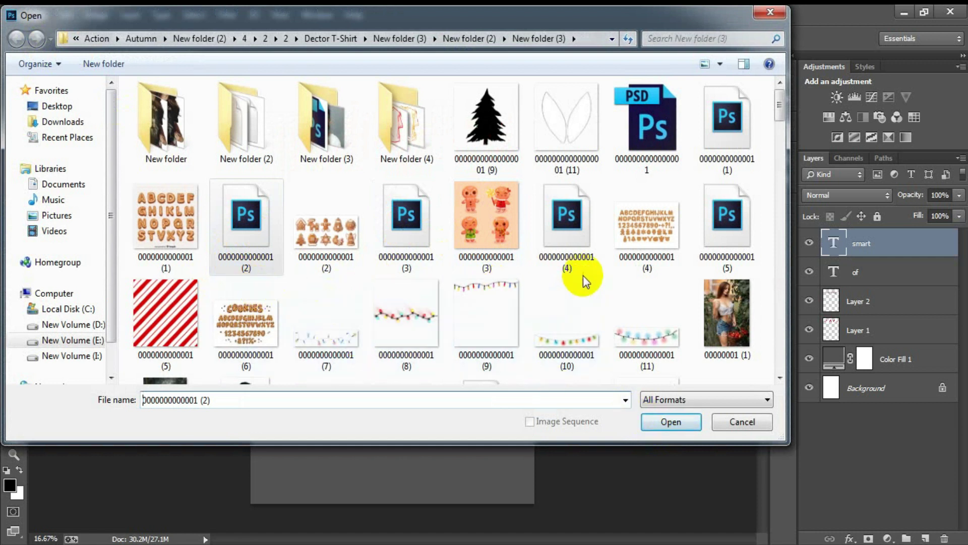
{"action": "left_click", "coordinate": [568, 242]}
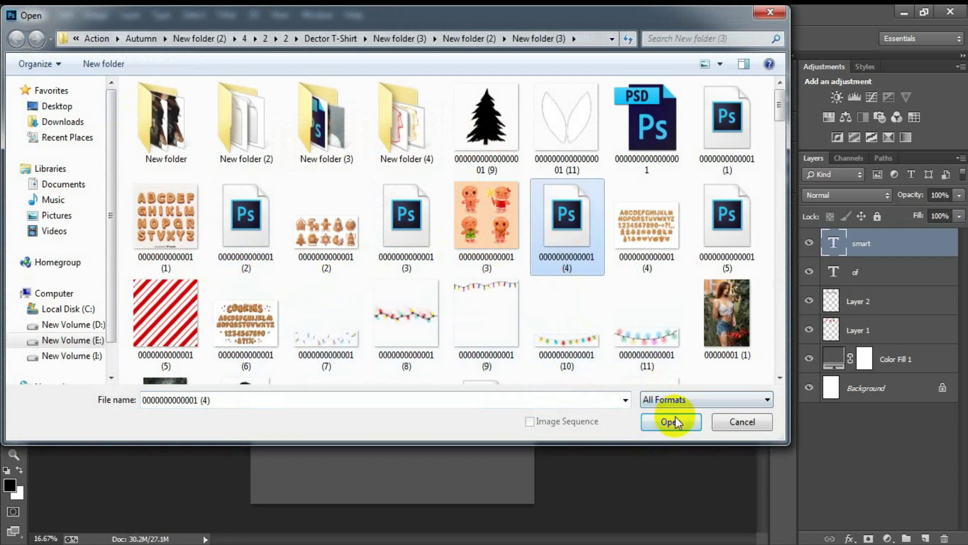
{"action": "left_click", "coordinate": [247, 225]}
{"action": "left_click", "coordinate": [663, 426]}
{"action": "type", "text": "300"}
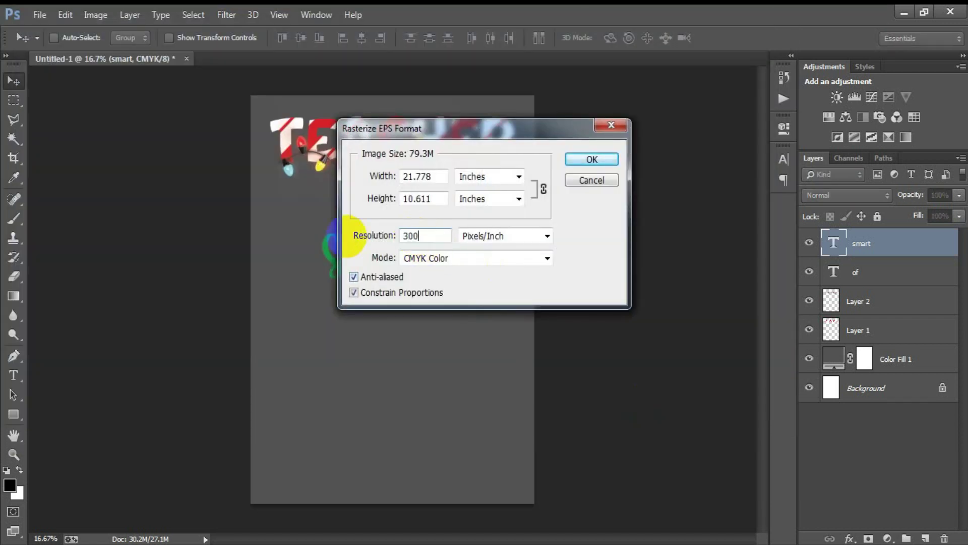
{"action": "key", "text": "Return"}
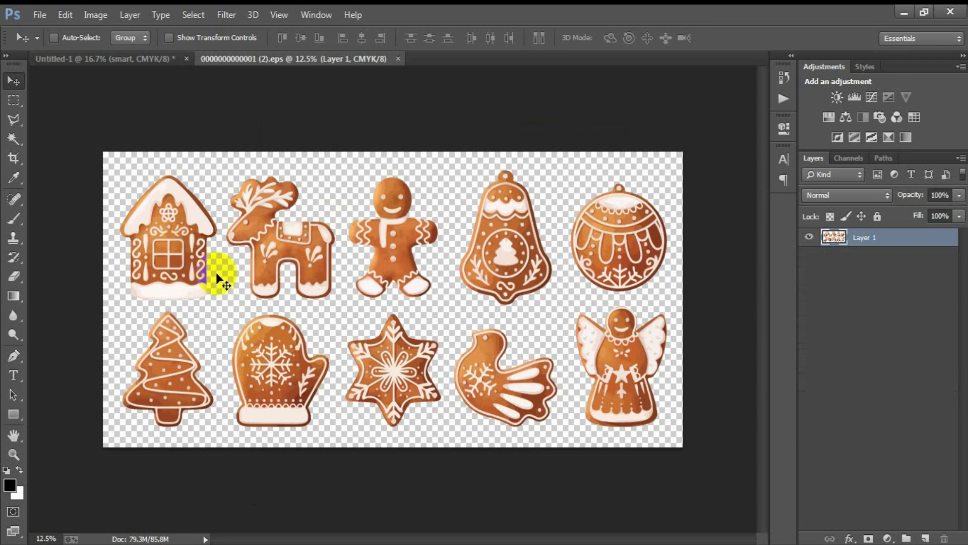
Marquee the gingerbread house cookie and drag it into the poster document
{"action": "left_click", "coordinate": [14, 101]}
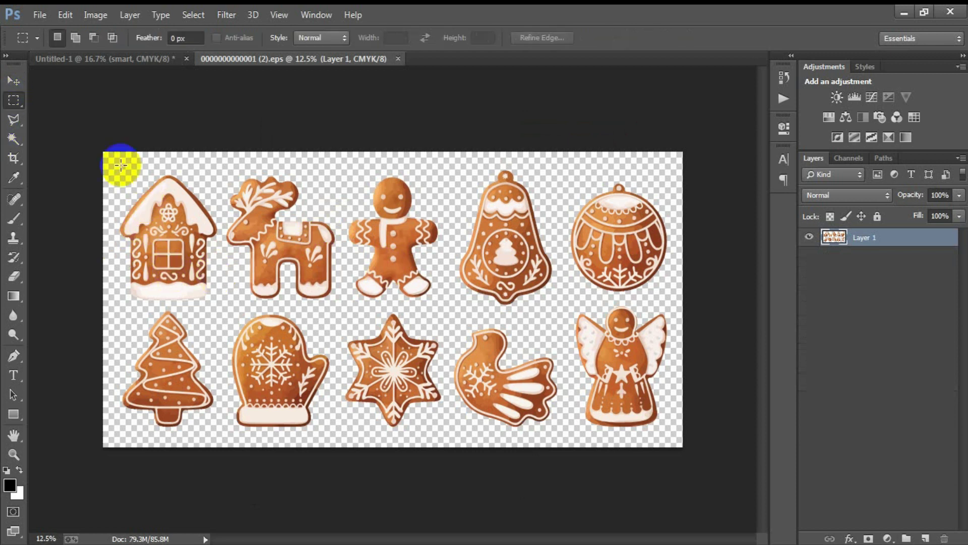
{"action": "left_click_drag", "start_coordinate": [96, 147], "coordinate": [221, 311]}
{"action": "left_click", "coordinate": [14, 81]}
{"action": "left_click_drag", "start_coordinate": [164, 222], "coordinate": [432, 300]}
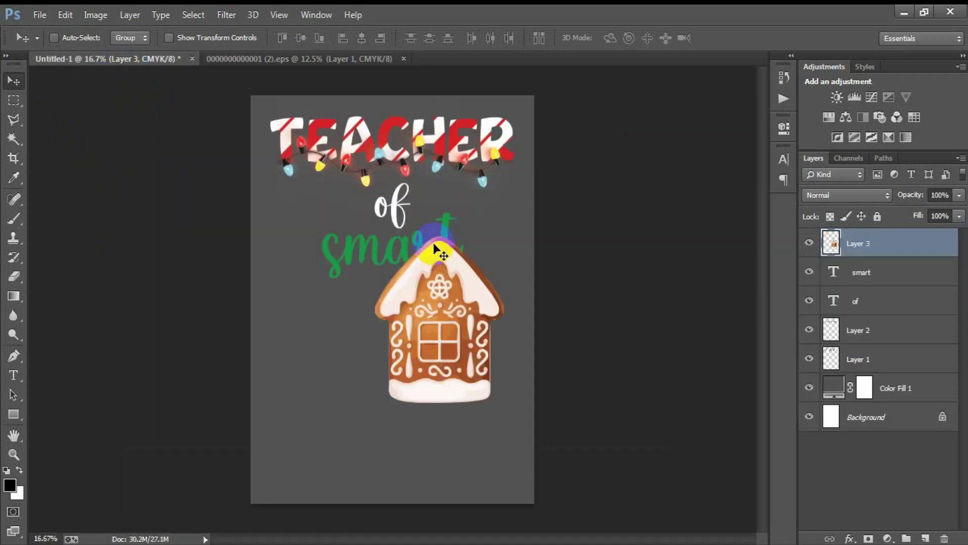
Close the cookie artwork unsaved and open the gingerbread alphabet EPS at 300 ppi
{"action": "left_click", "coordinate": [409, 59]}
{"action": "left_click", "coordinate": [487, 223]}
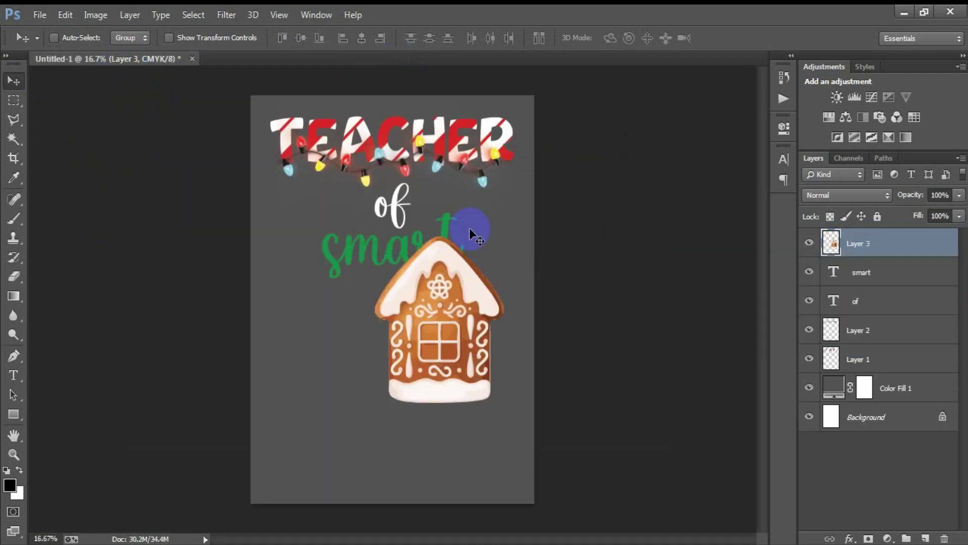
{"action": "left_click", "coordinate": [39, 15]}
{"action": "left_click", "coordinate": [51, 45]}
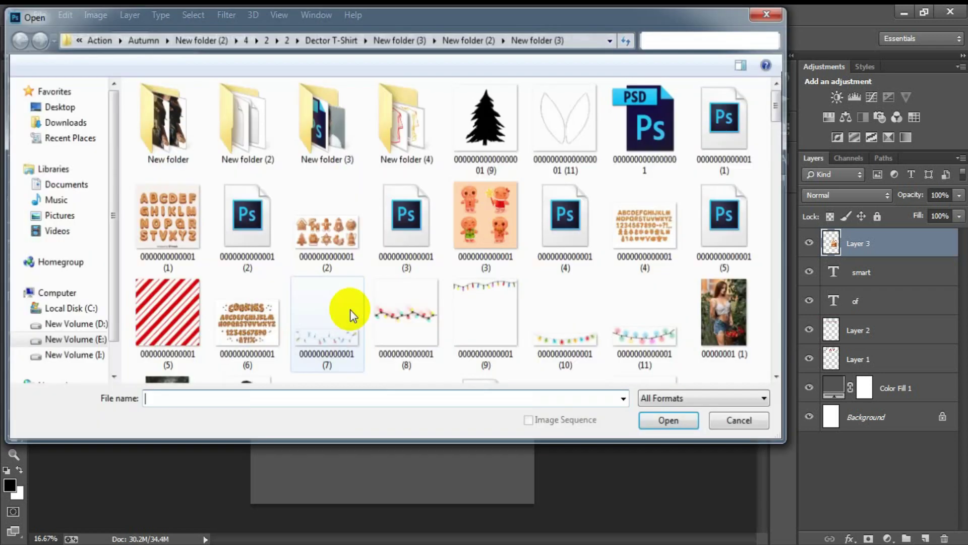
{"action": "left_click", "coordinate": [567, 227]}
{"action": "left_click", "coordinate": [673, 423]}
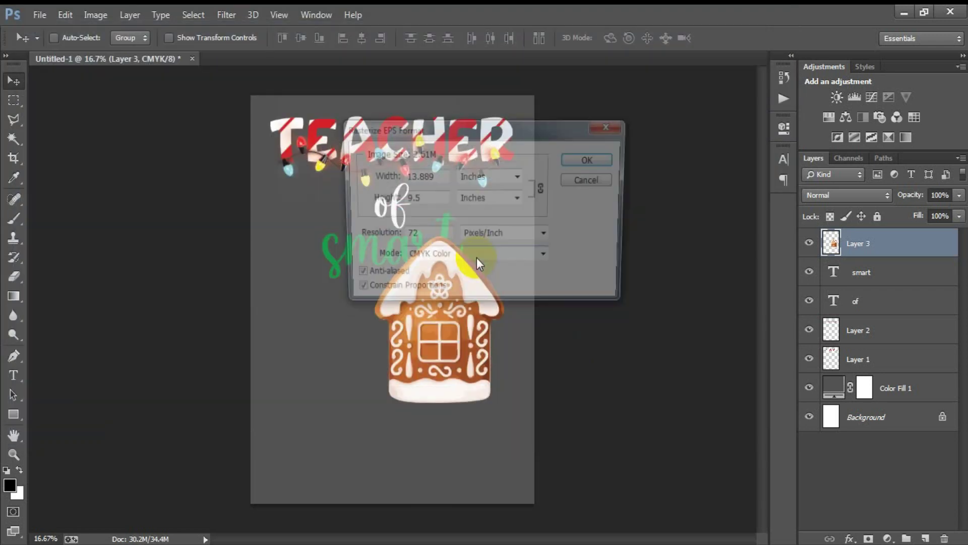
{"action": "type", "text": "00"}
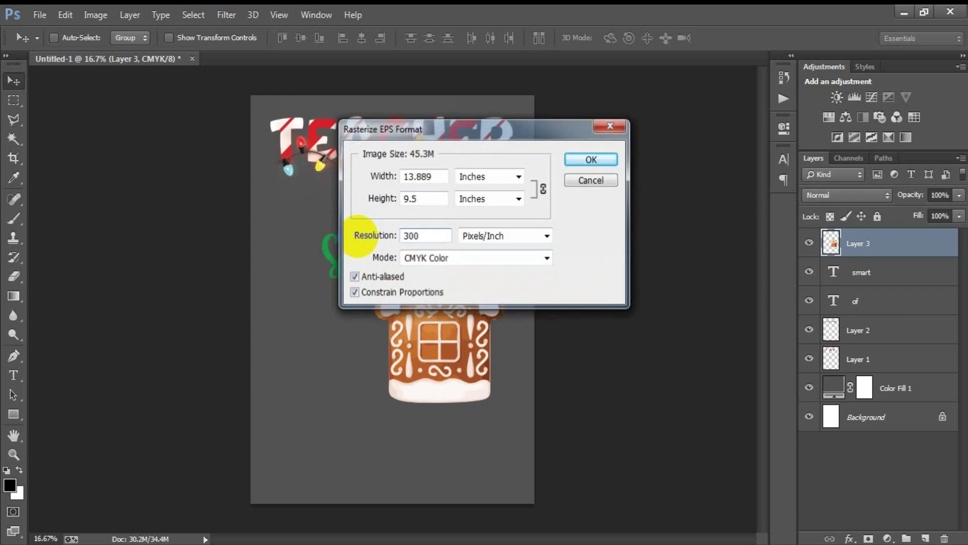
{"action": "key", "text": "Return"}
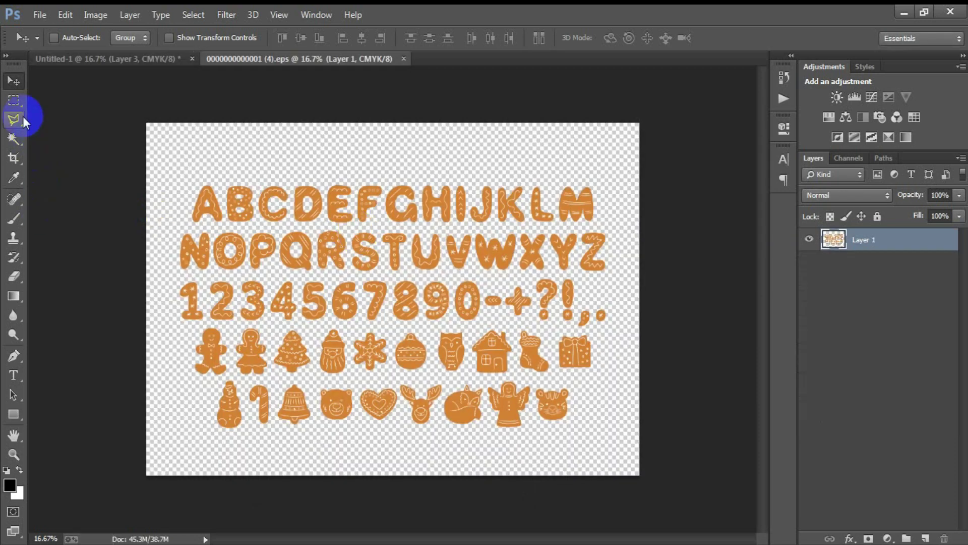
Marquee the tree cookie on the alphabet sheet and drag it into the poster
{"action": "left_click", "coordinate": [14, 101]}
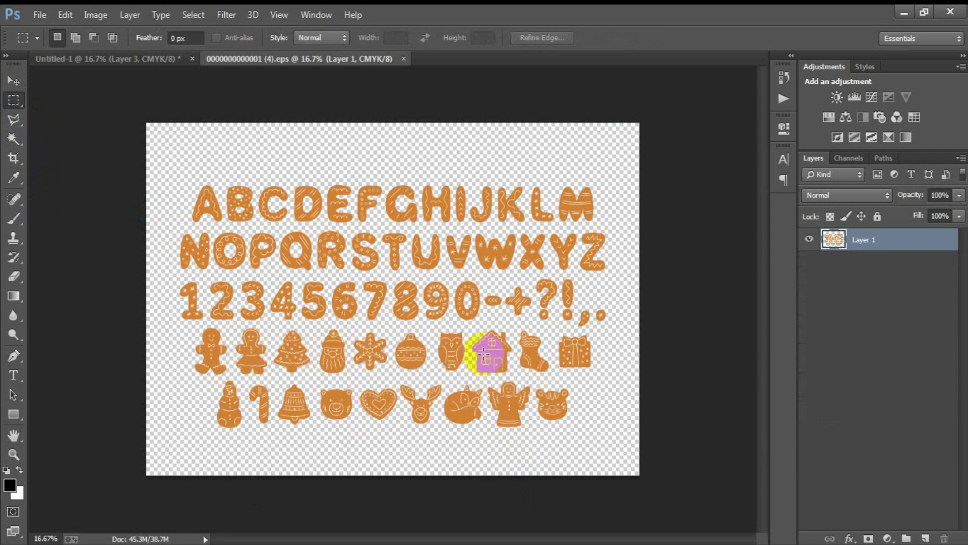
{"action": "left_click_drag", "start_coordinate": [274, 328], "coordinate": [314, 379]}
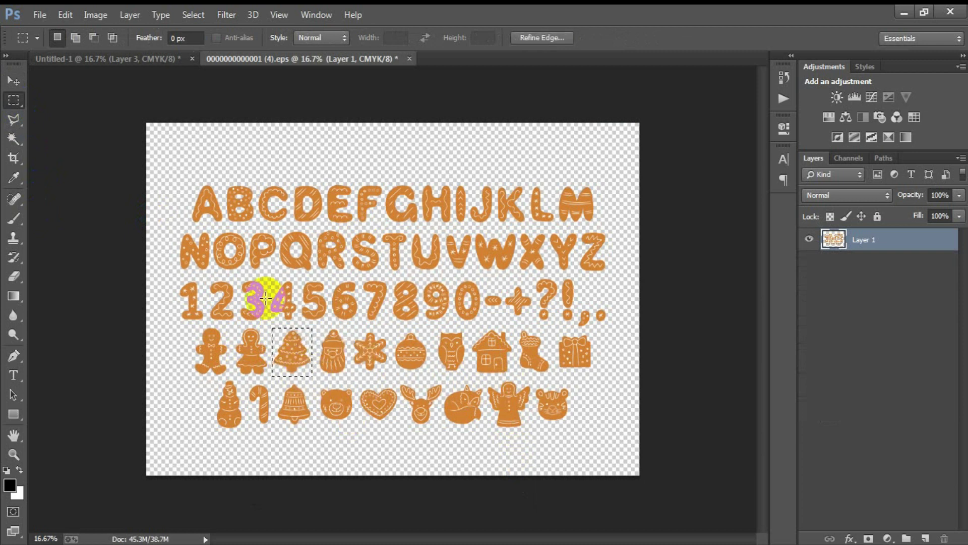
{"action": "left_click", "coordinate": [13, 80]}
{"action": "mouse_move", "coordinate": [282, 343]}
{"action": "left_mouse_down"}
{"action": "mouse_move", "coordinate": [130, 65]}
{"action": "mouse_move", "coordinate": [268, 358]}
{"action": "left_mouse_up"}
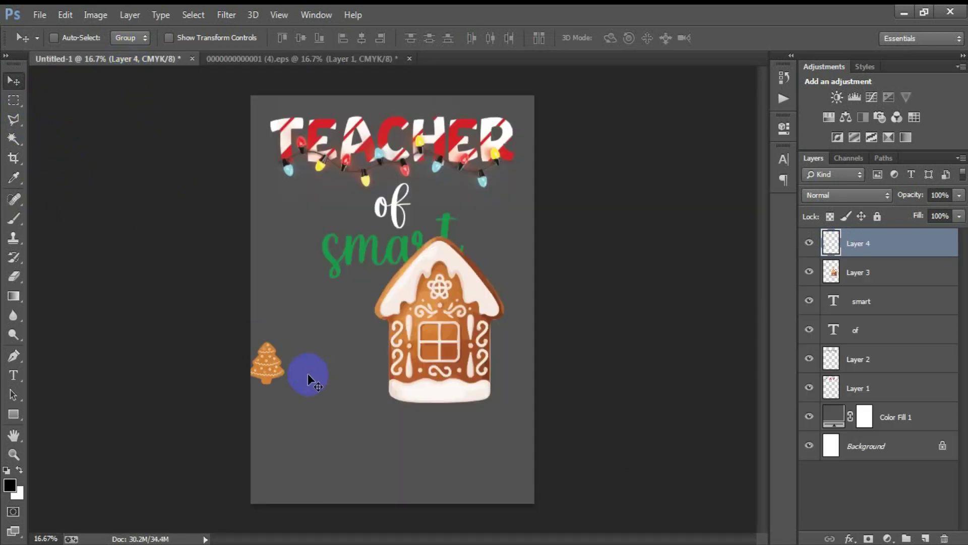
Shrink the gingerbread house layer in two transforms so it sits beside 'smart'
{"action": "left_click", "coordinate": [858, 272]}
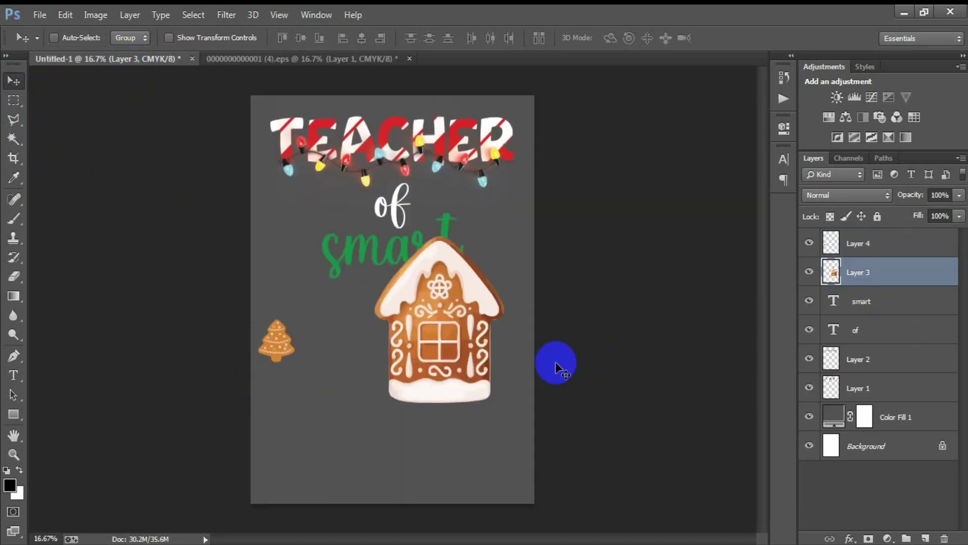
{"action": "key", "text": "ctrl+t"}
{"action": "mouse_move", "coordinate": [503, 402]}
{"action": "left_mouse_down"}
{"action": "mouse_move", "coordinate": [459, 344]}
{"action": "mouse_move", "coordinate": [498, 306]}
{"action": "mouse_move", "coordinate": [500, 258]}
{"action": "left_mouse_up"}
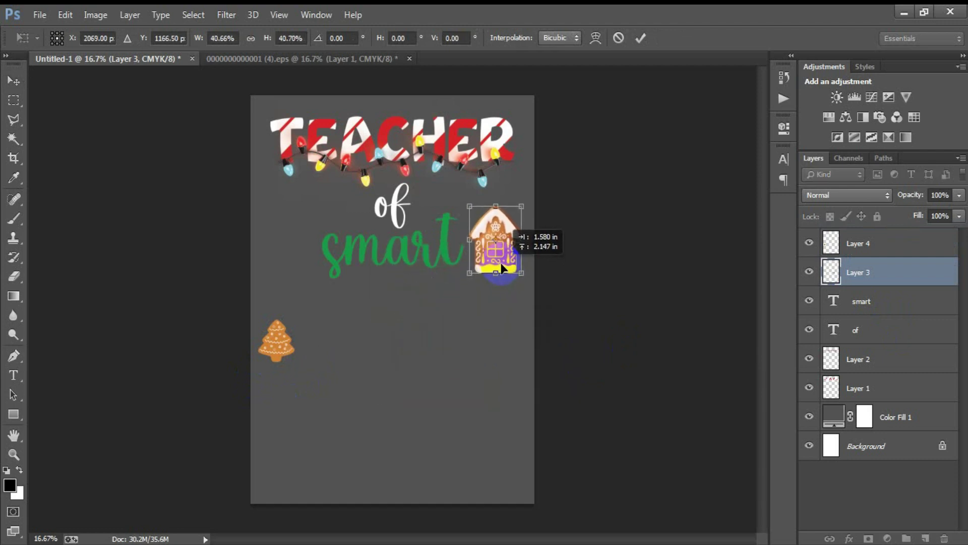
{"action": "left_click", "coordinate": [641, 38]}
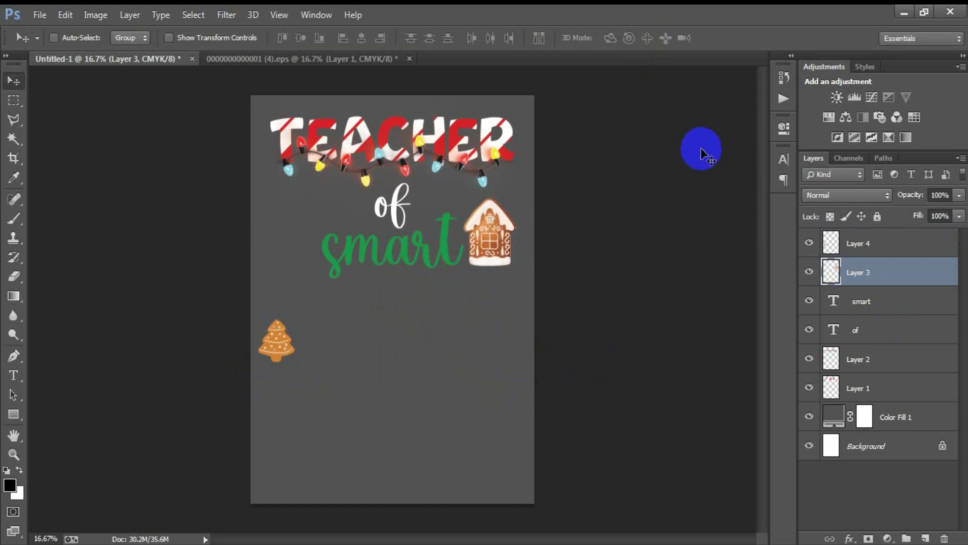
{"action": "key", "text": "ctrl+t"}
{"action": "left_click_drag", "start_coordinate": [516, 266], "coordinate": [519, 256]}
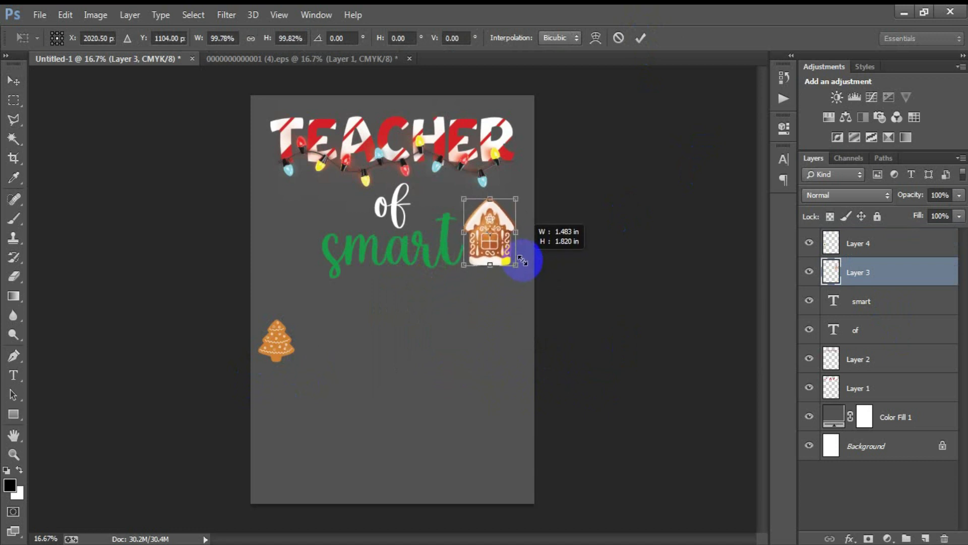
{"action": "left_click", "coordinate": [640, 38]}
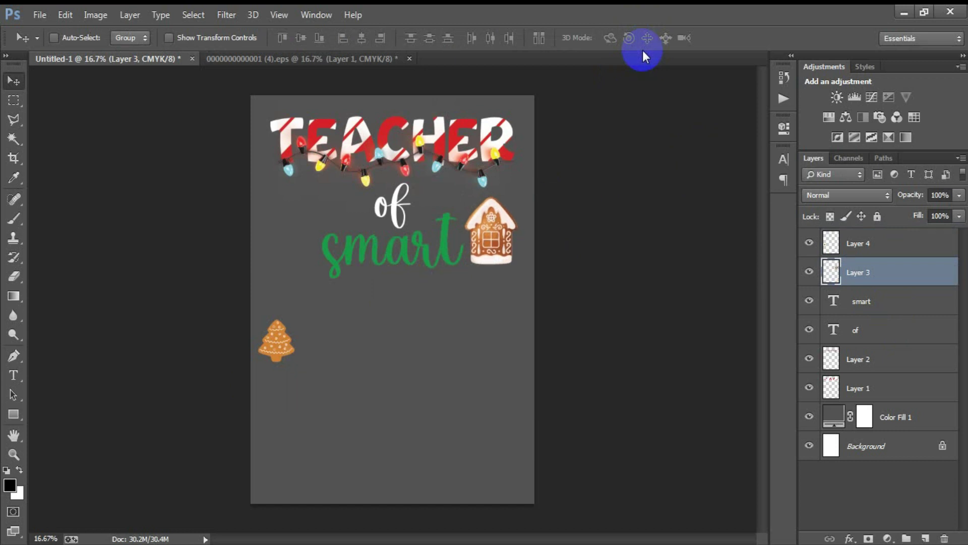
Enlarge the tree cookie layer and move it just left of 'smart'
{"action": "left_click", "coordinate": [858, 243]}
{"action": "key", "text": "ctrl+t"}
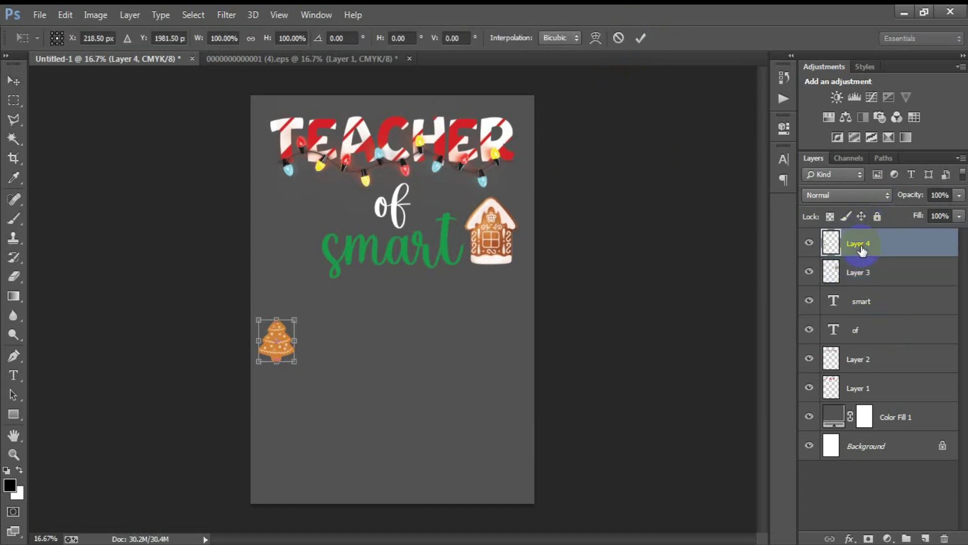
{"action": "mouse_move", "coordinate": [295, 361]}
{"action": "left_mouse_down"}
{"action": "mouse_move", "coordinate": [321, 392]}
{"action": "mouse_move", "coordinate": [492, 272]}
{"action": "left_mouse_up"}
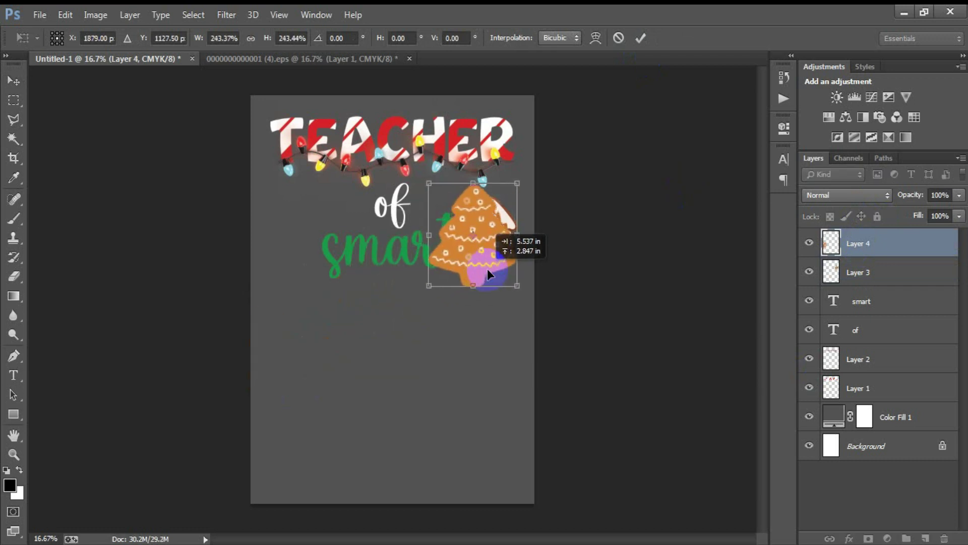
{"action": "left_click_drag", "start_coordinate": [528, 285], "coordinate": [520, 271]}
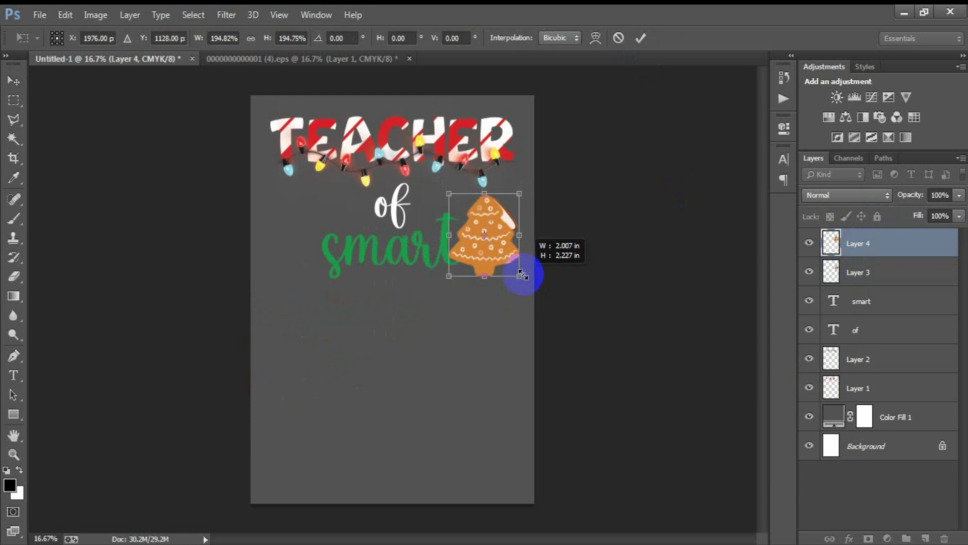
{"action": "mouse_move", "coordinate": [466, 253]}
{"action": "left_mouse_down"}
{"action": "mouse_move", "coordinate": [287, 256]}
{"action": "mouse_move", "coordinate": [318, 267]}
{"action": "left_mouse_up"}
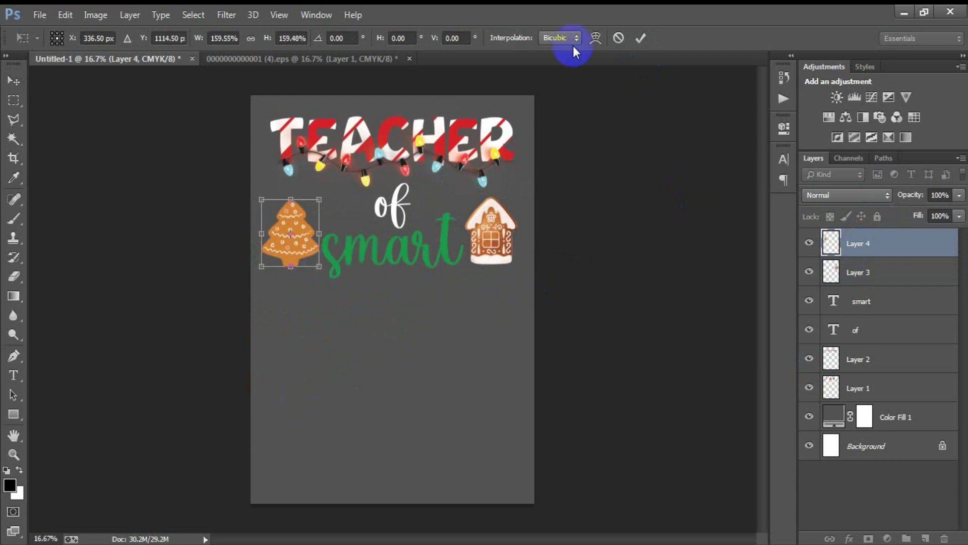
{"action": "left_click", "coordinate": [638, 39]}
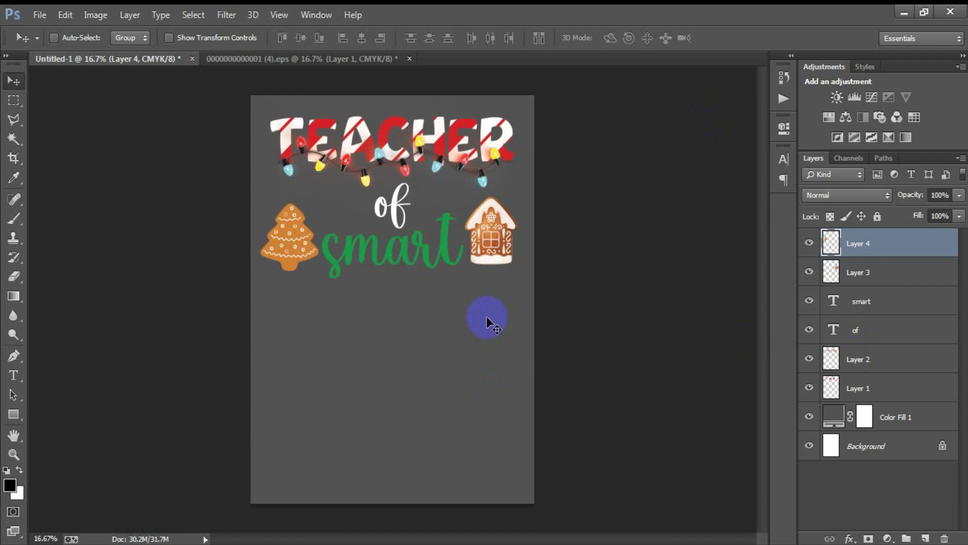
{"action": "left_click", "coordinate": [863, 275]}
Delete the detailed house and bring the plain house cookie from the alphabet sheet into the poster
{"action": "key", "text": "Delete"}
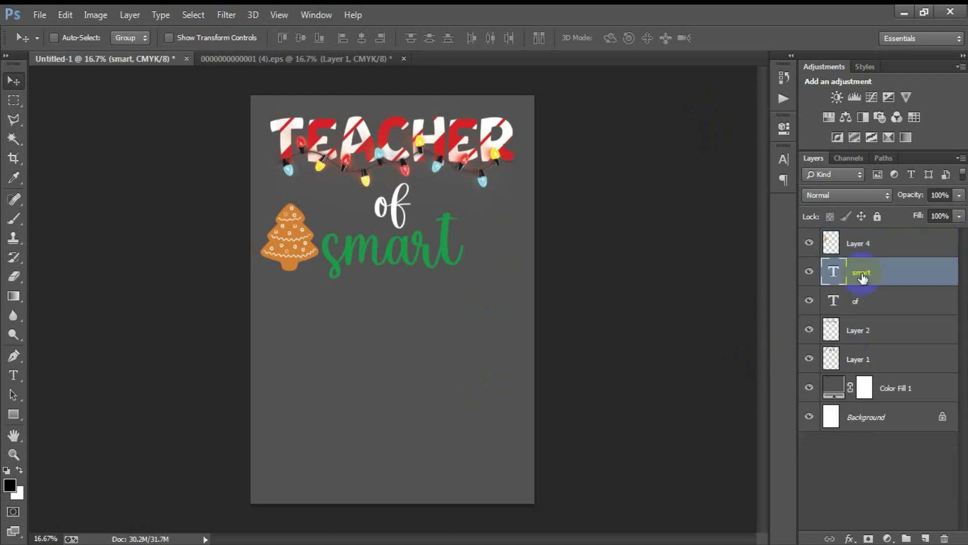
{"action": "left_click", "coordinate": [326, 65]}
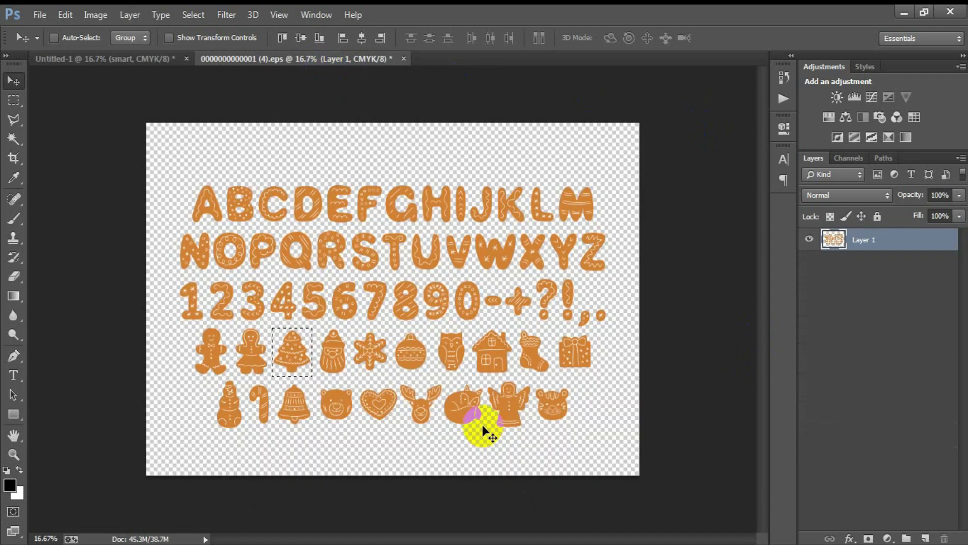
{"action": "left_click", "coordinate": [13, 100]}
{"action": "left_click_drag", "start_coordinate": [470, 329], "coordinate": [513, 375]}
{"action": "left_click", "coordinate": [15, 82]}
{"action": "mouse_move", "coordinate": [493, 341]}
{"action": "left_mouse_down"}
{"action": "mouse_move", "coordinate": [136, 63]}
{"action": "mouse_move", "coordinate": [488, 324]}
{"action": "left_mouse_up"}
Scale the plain house up, place it right of 'smart', and nudge it down
{"action": "key", "text": "ctrl+t"}
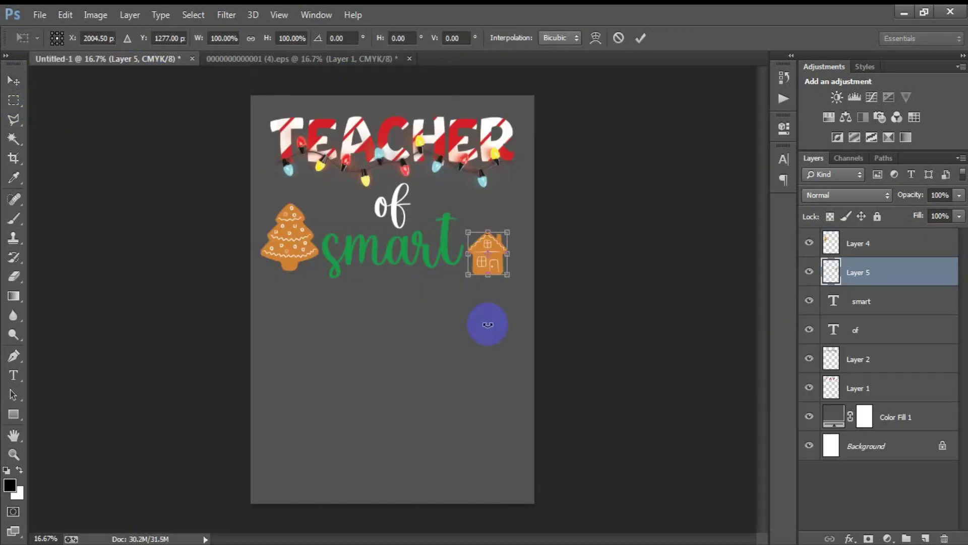
{"action": "left_click_drag", "start_coordinate": [508, 275], "coordinate": [513, 291]}
{"action": "left_click_drag", "start_coordinate": [507, 282], "coordinate": [523, 269]}
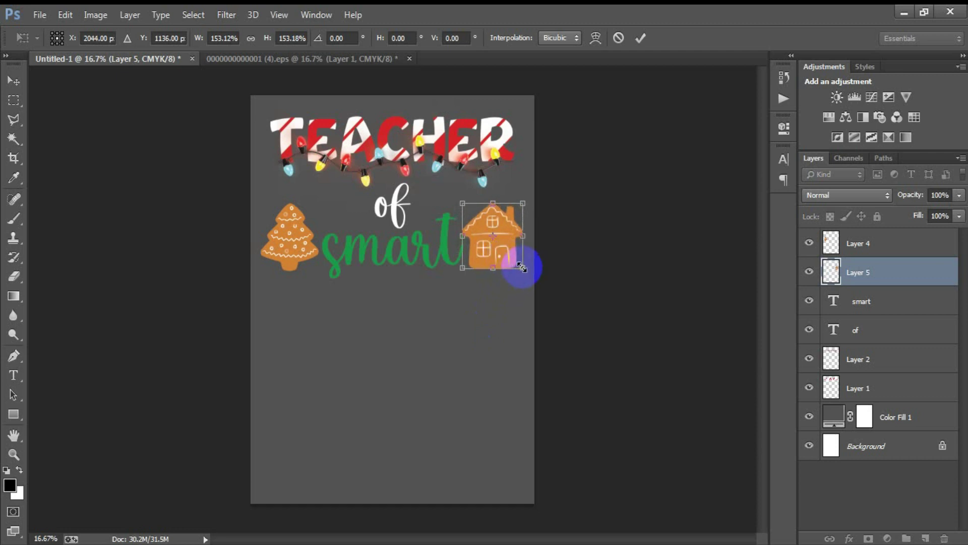
{"action": "left_click_drag", "start_coordinate": [521, 266], "coordinate": [519, 260]}
{"action": "left_click", "coordinate": [640, 38]}
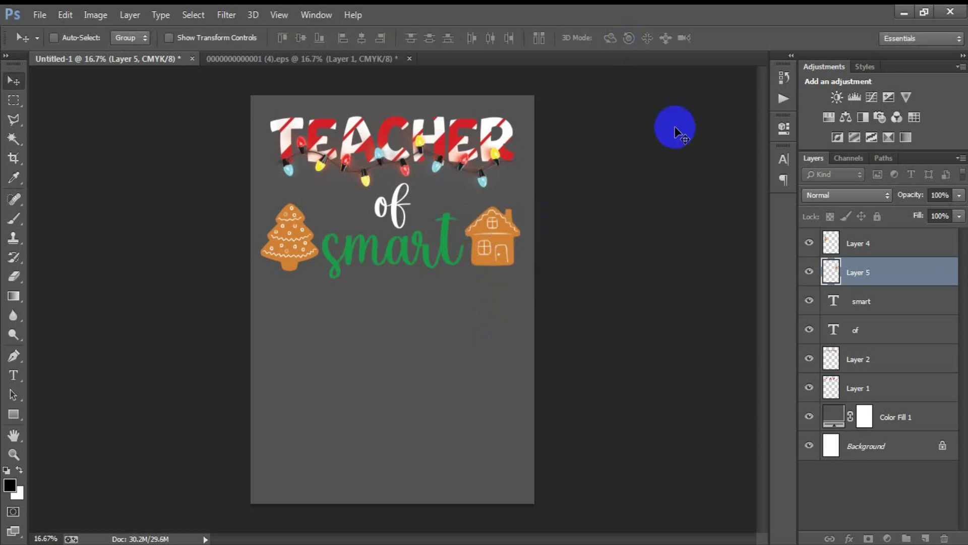
{"action": "key", "text": "shift+Down"}
{"action": "key", "text": "shift+Down"}
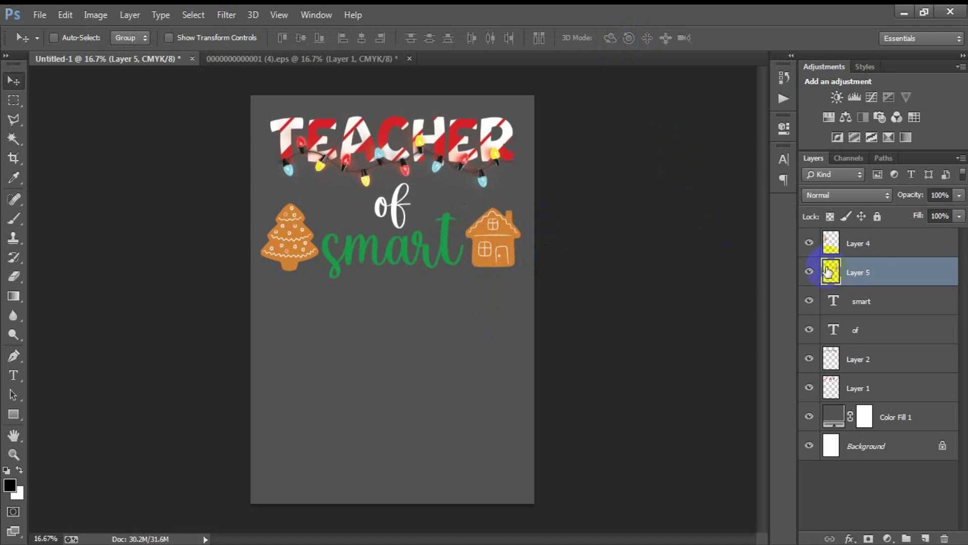
Try dragging the letter C into the poster, undo it, and close the alphabet sheet
{"action": "left_click", "coordinate": [858, 243]}
{"action": "left_click", "coordinate": [301, 62]}
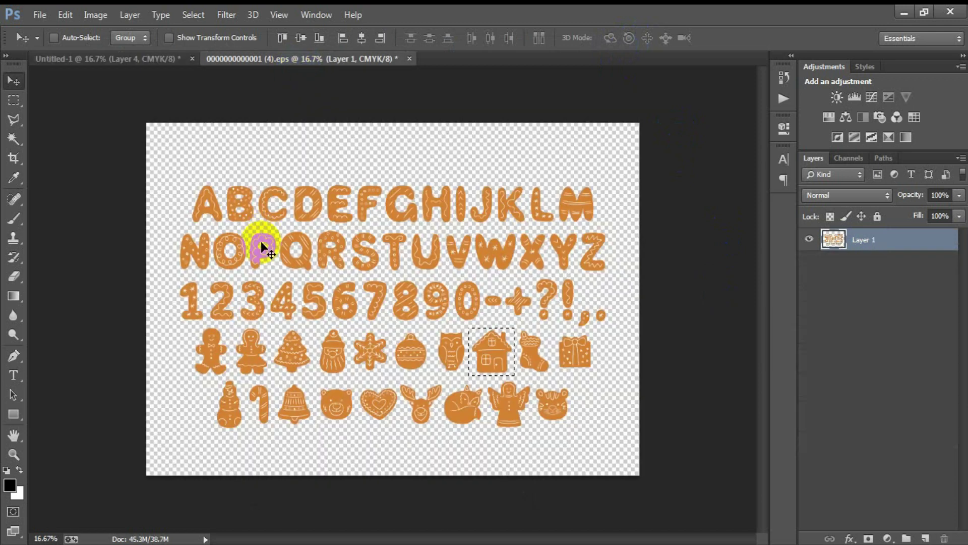
{"action": "left_click", "coordinate": [14, 100]}
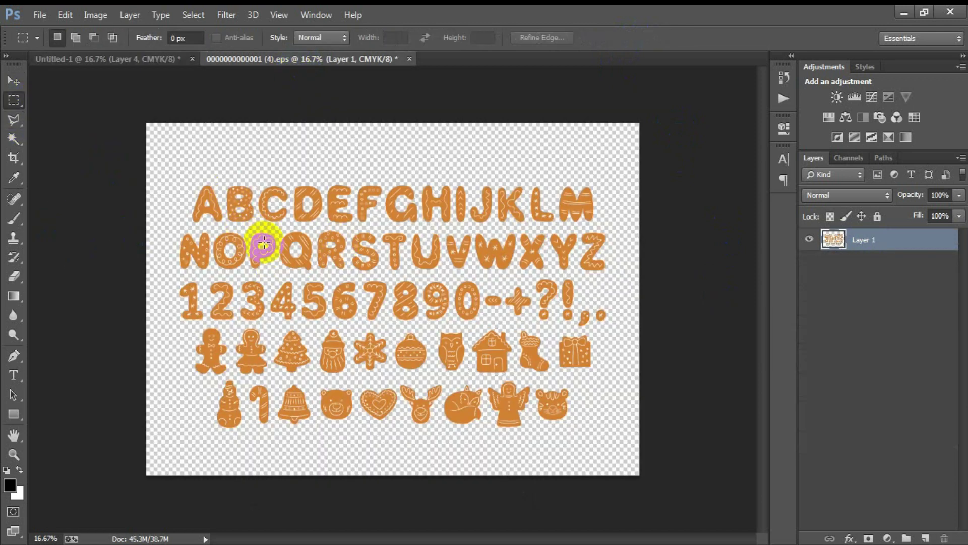
{"action": "left_click", "coordinate": [250, 187]}
{"action": "left_click_drag", "start_coordinate": [254, 175], "coordinate": [290, 224]}
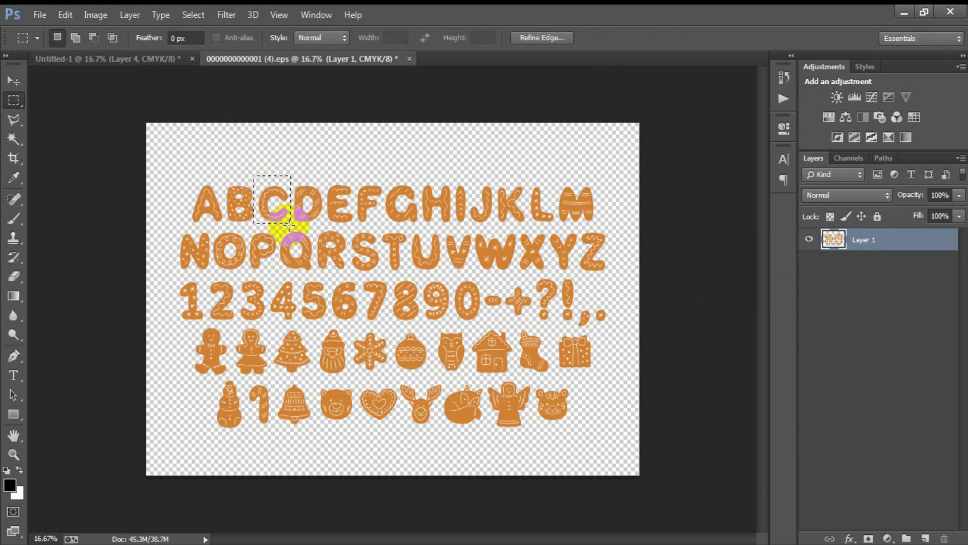
{"action": "left_click", "coordinate": [13, 80]}
{"action": "left_click_drag", "start_coordinate": [255, 182], "coordinate": [168, 83]}
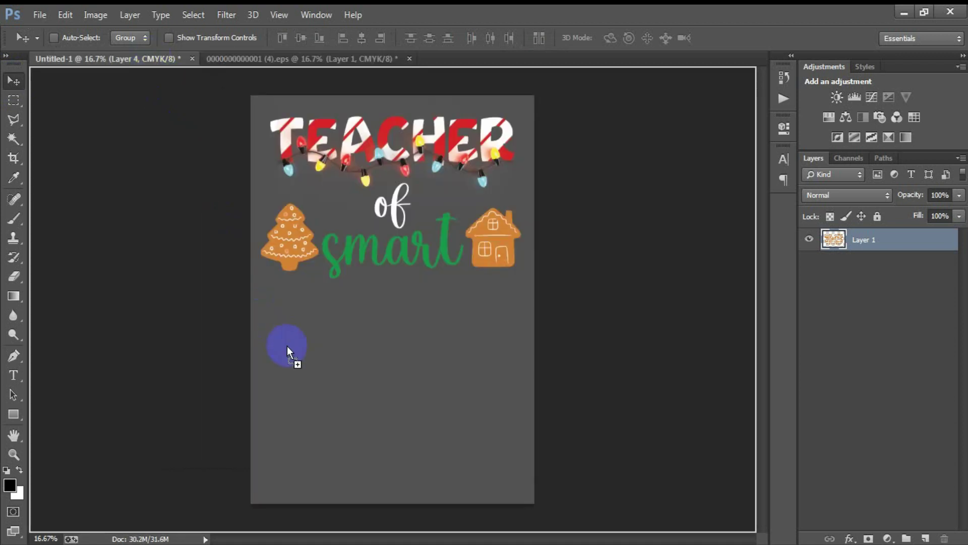
{"action": "left_click_drag", "start_coordinate": [168, 83], "coordinate": [286, 346]}
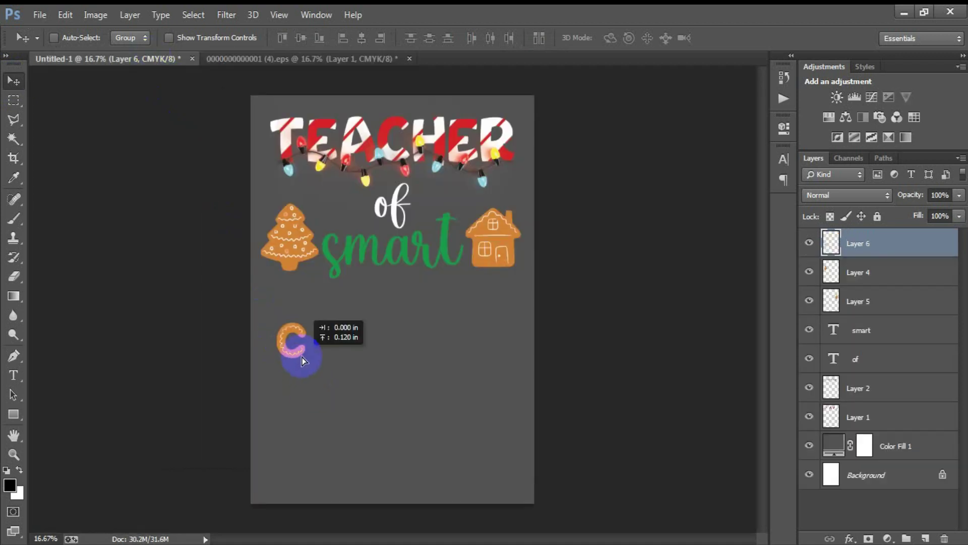
{"action": "key", "text": "ctrl+z"}
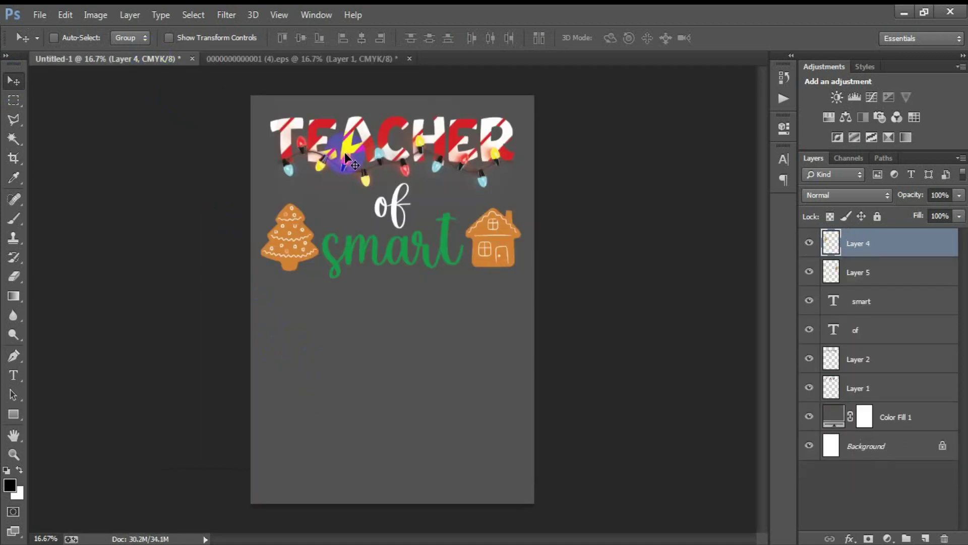
{"action": "left_click", "coordinate": [409, 59]}
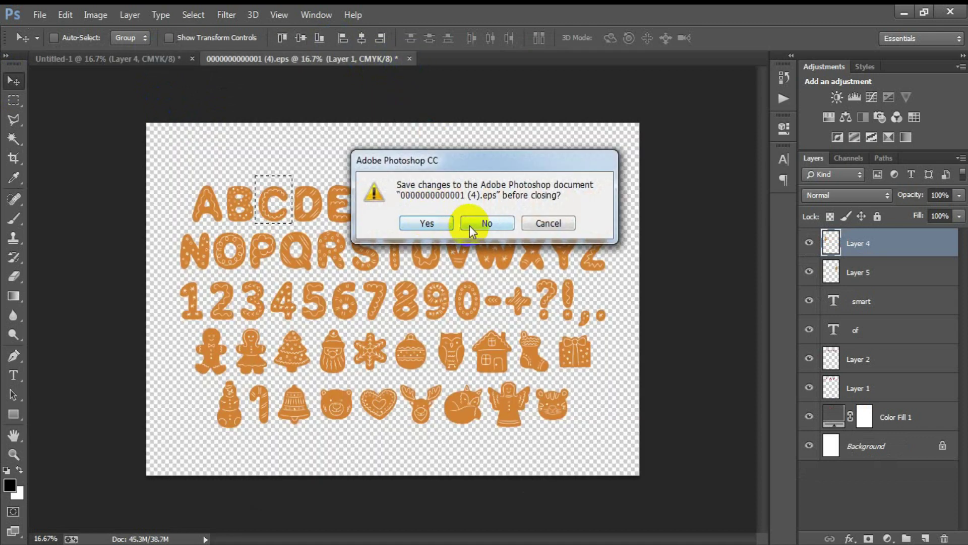
Discard the alphabet sheet and open EPS file (1) rasterized at 72 pixels/inch
{"action": "left_click", "coordinate": [467, 224]}
{"action": "left_click", "coordinate": [43, 14]}
{"action": "left_click", "coordinate": [56, 47]}
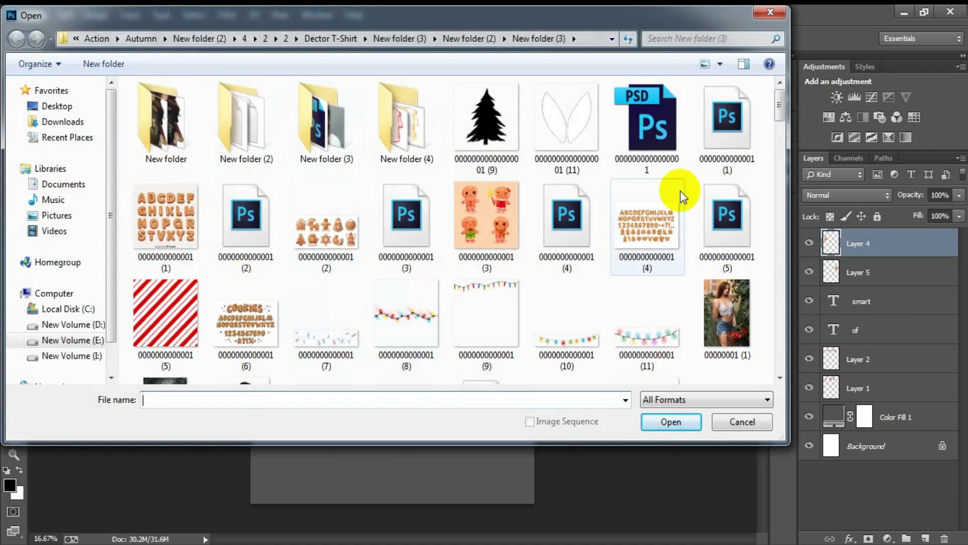
{"action": "left_click", "coordinate": [739, 146]}
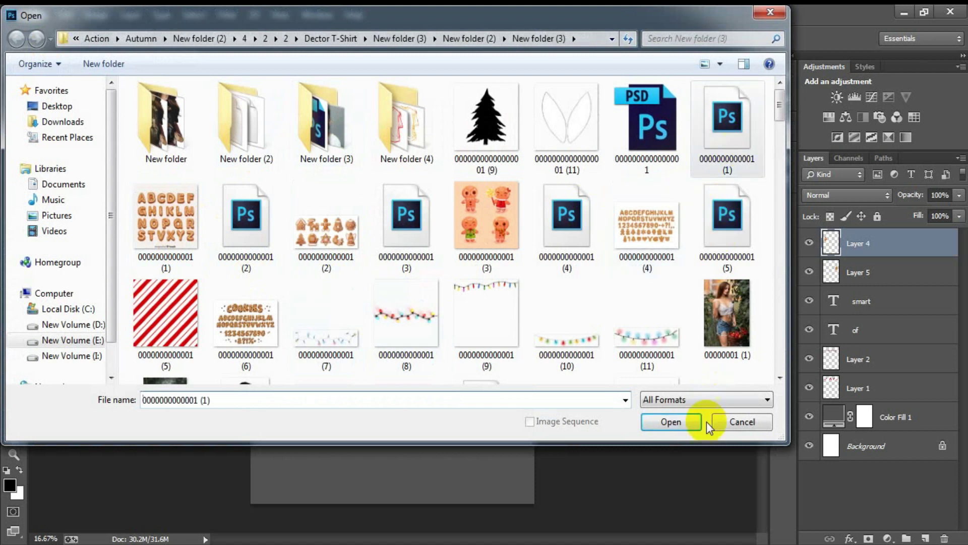
{"action": "left_click", "coordinate": [671, 422]}
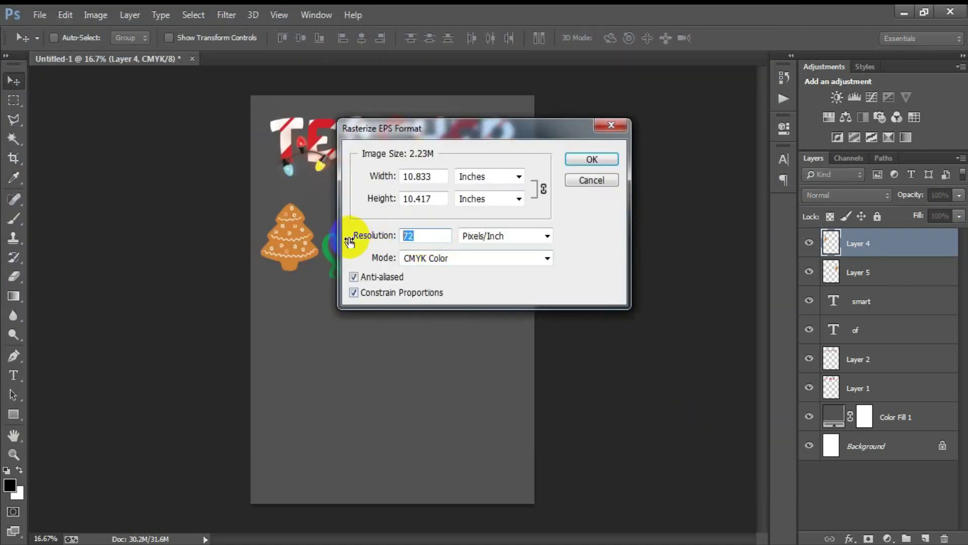
{"action": "key", "text": "Return"}
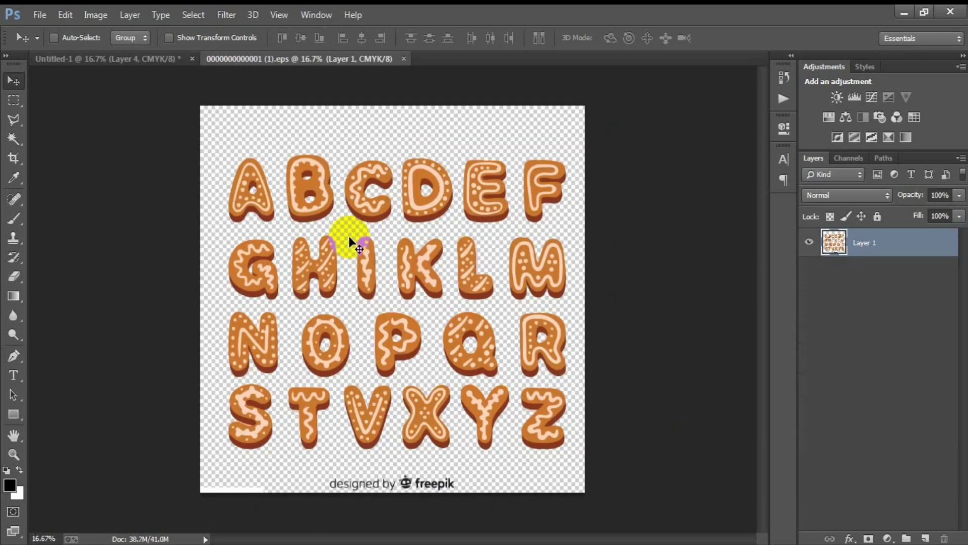
Bring the cookie letter C into the poster below 'of smart'
{"action": "left_click", "coordinate": [14, 101]}
{"action": "left_click_drag", "start_coordinate": [344, 146], "coordinate": [397, 229]}
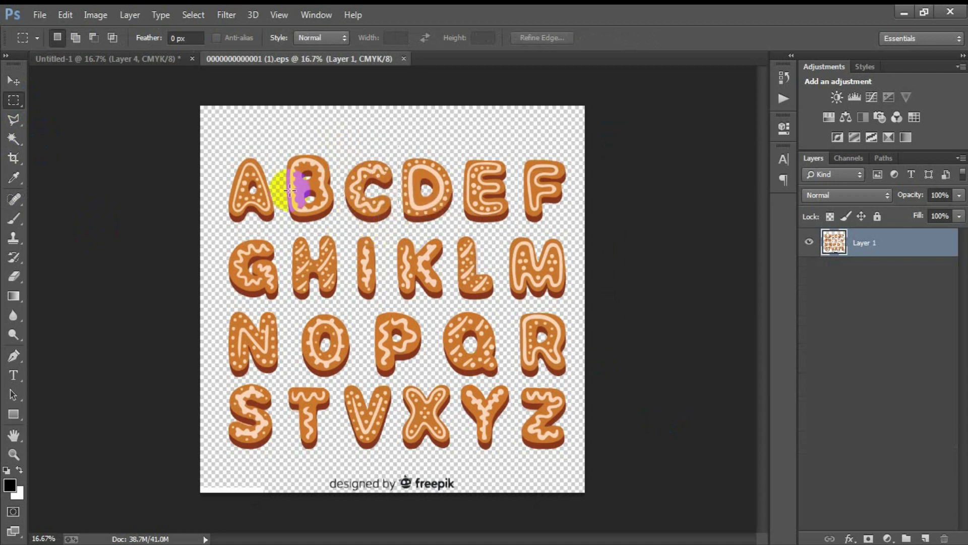
{"action": "left_click", "coordinate": [14, 81]}
{"action": "left_click_drag", "start_coordinate": [340, 195], "coordinate": [108, 60]}
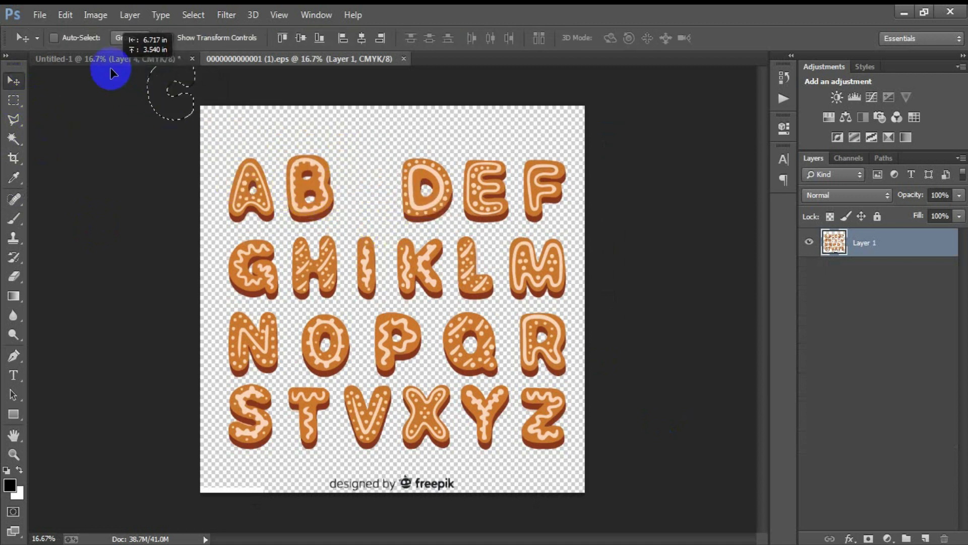
{"action": "left_click_drag", "start_coordinate": [108, 61], "coordinate": [284, 365]}
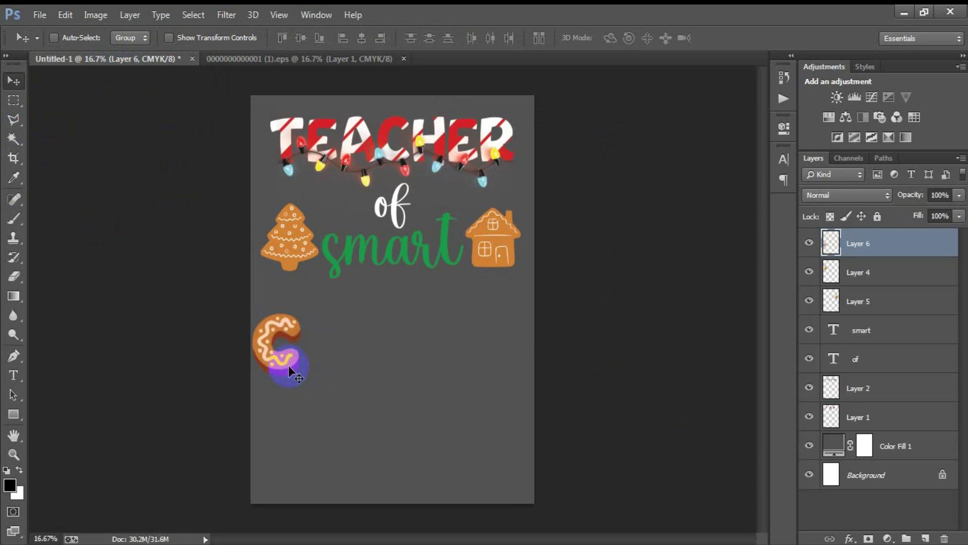
Add the cookie letter O beside the C and nudge it into line
{"action": "left_click", "coordinate": [277, 59]}
{"action": "left_click", "coordinate": [13, 100]}
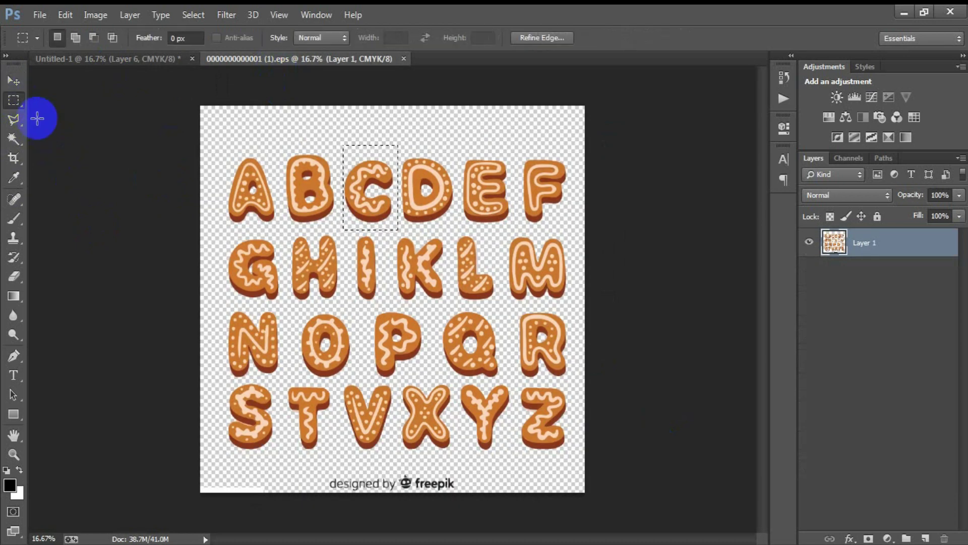
{"action": "left_click_drag", "start_coordinate": [292, 309], "coordinate": [357, 376]}
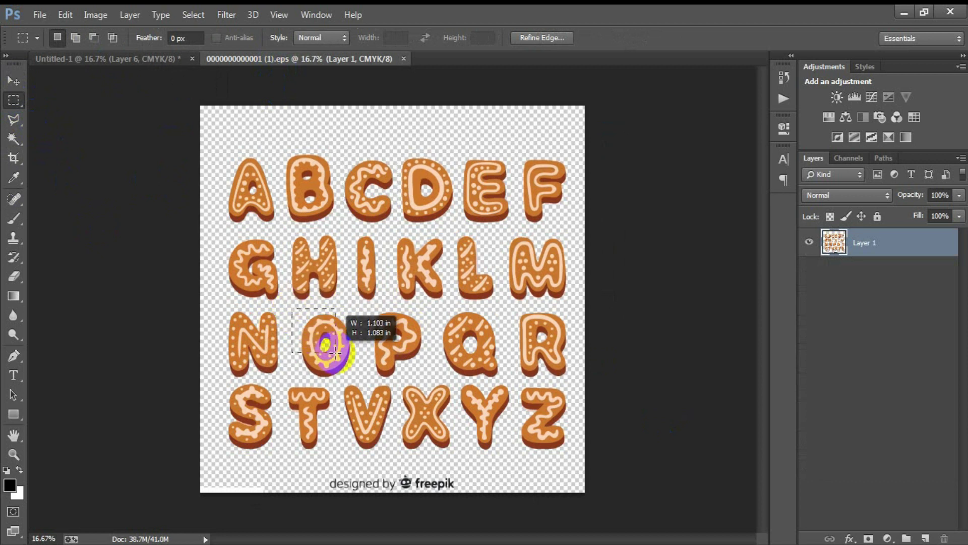
{"action": "key", "text": "v"}
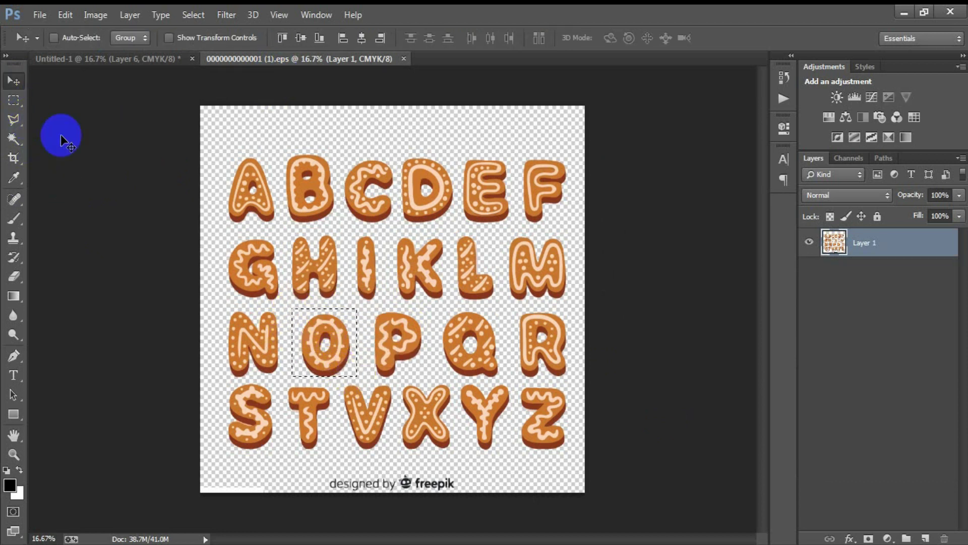
{"action": "mouse_move", "coordinate": [287, 334]}
{"action": "left_mouse_down"}
{"action": "mouse_move", "coordinate": [126, 79]}
{"action": "mouse_move", "coordinate": [218, 181]}
{"action": "left_mouse_up"}
{"action": "mouse_move", "coordinate": [326, 360]}
{"action": "left_mouse_down"}
{"action": "mouse_move", "coordinate": [335, 393]}
{"action": "mouse_move", "coordinate": [330, 362]}
{"action": "left_mouse_up"}
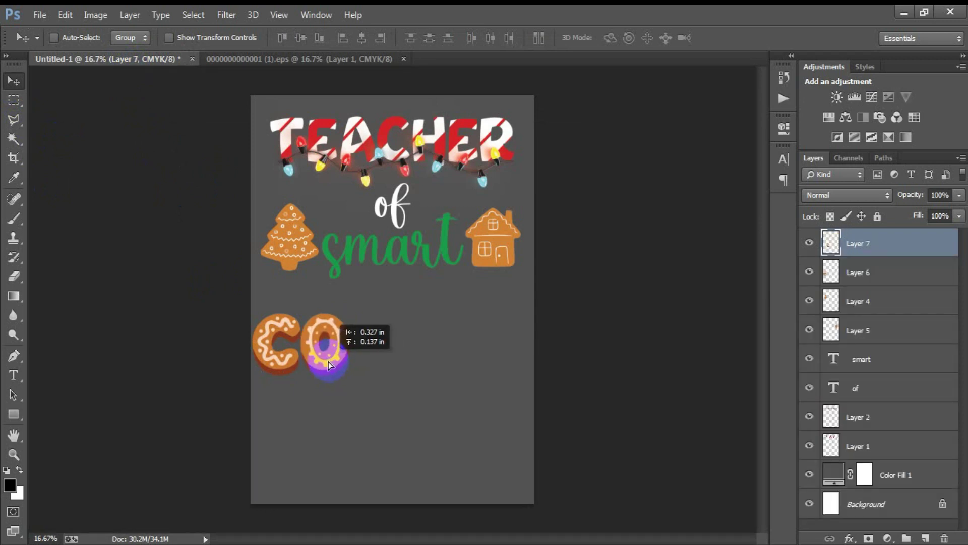
{"action": "key", "text": "Right"}
{"action": "key", "text": "Right"}
{"action": "key", "text": "Right"}
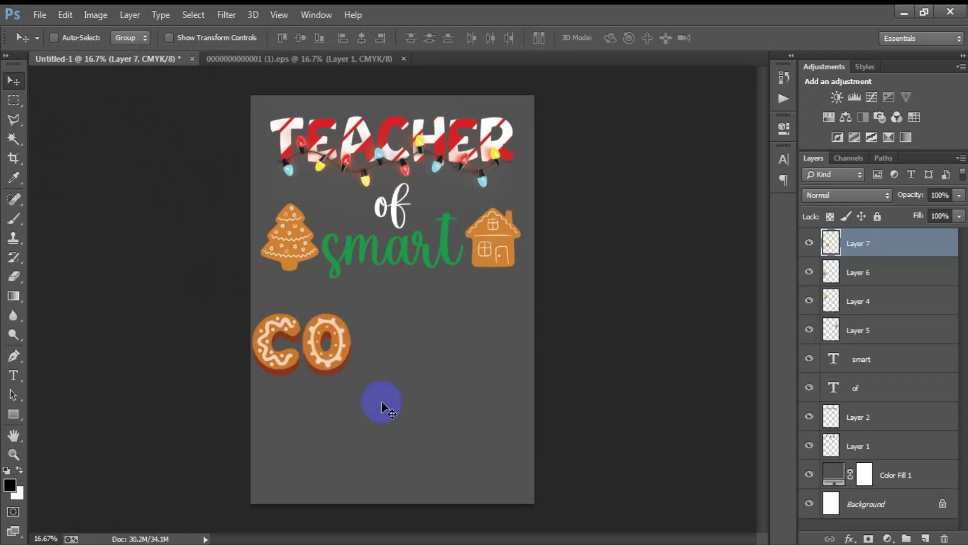
{"action": "key", "text": "Down"}
{"action": "key", "text": "Up"}
{"action": "key", "text": "Up"}
{"action": "key", "text": "Up"}
{"action": "key", "text": "Up"}
{"action": "key", "text": "Up"}
{"action": "key", "text": "Up"}
{"action": "key", "text": "Up"}
{"action": "key", "text": "Up"}
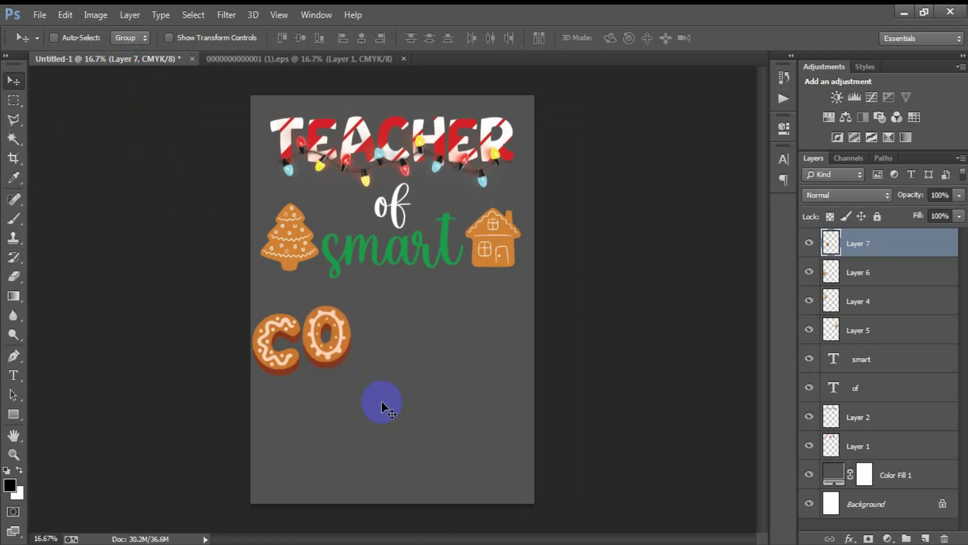
Duplicate the O and place the copy right of the first O
{"action": "key", "text": "ctrl+j"}
{"action": "left_click_drag", "start_coordinate": [338, 342], "coordinate": [385, 345]}
{"action": "key", "text": "Right"}
{"action": "key", "text": "Right"}
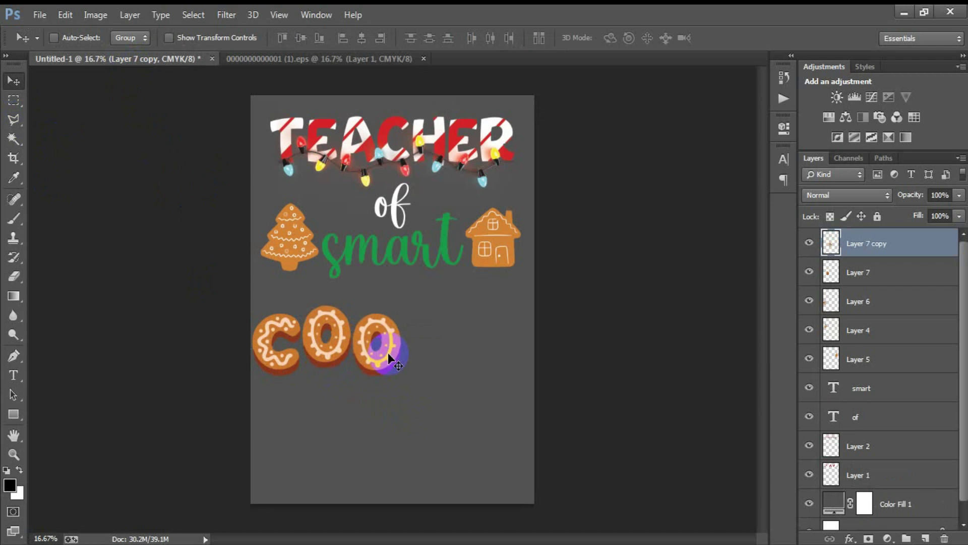
{"action": "key", "text": "Down"}
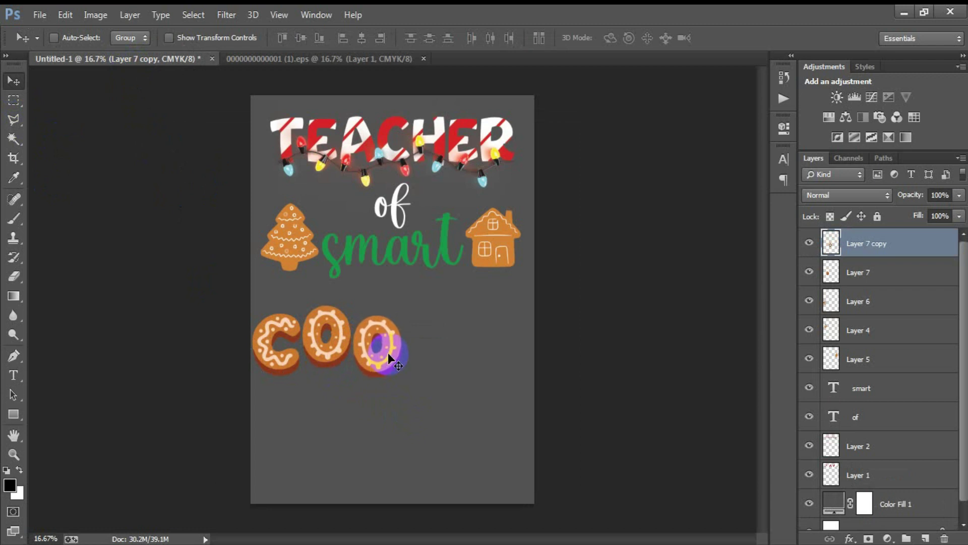
{"action": "left_click", "coordinate": [344, 56]}
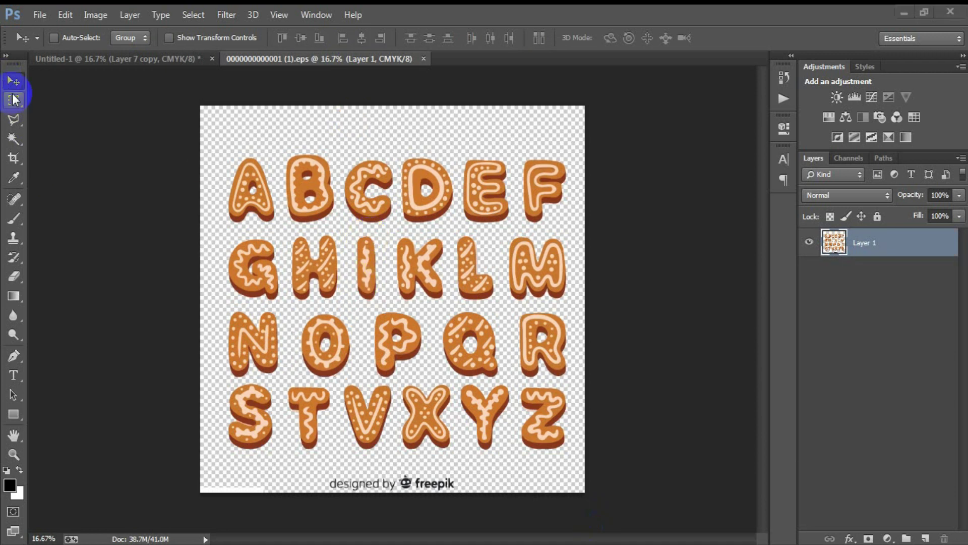
Bring the cookie letter K into the poster after COO
{"action": "left_click", "coordinate": [67, 113]}
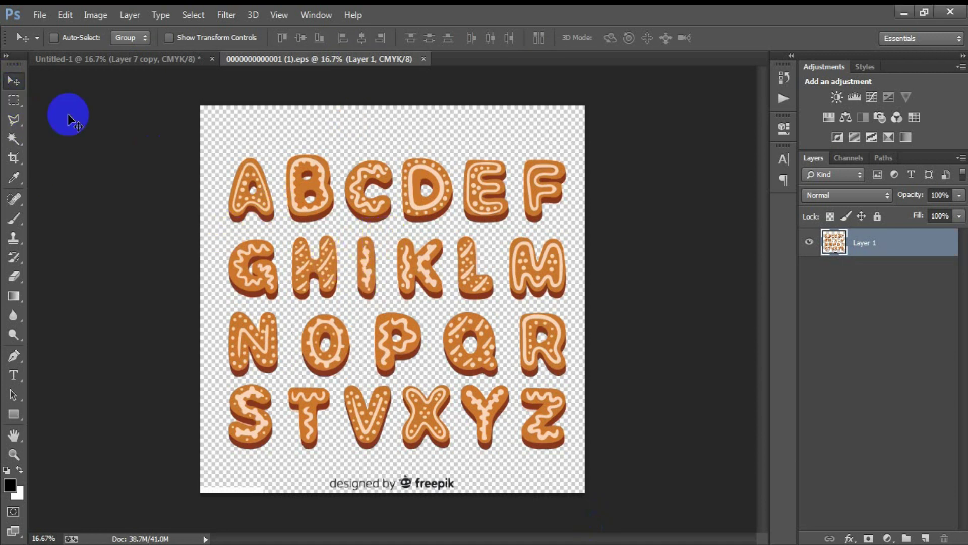
{"action": "left_click", "coordinate": [14, 100]}
{"action": "left_click_drag", "start_coordinate": [387, 231], "coordinate": [445, 304]}
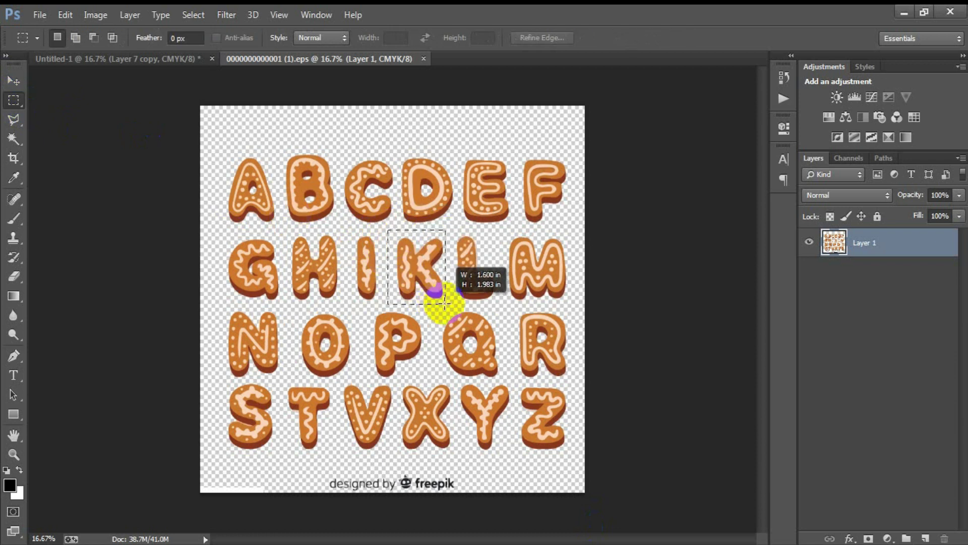
{"action": "left_click", "coordinate": [14, 81]}
{"action": "mouse_move", "coordinate": [378, 249]}
{"action": "left_mouse_down"}
{"action": "mouse_move", "coordinate": [135, 81]}
{"action": "mouse_move", "coordinate": [189, 119]}
{"action": "left_mouse_up"}
{"action": "mouse_move", "coordinate": [391, 323]}
{"action": "left_mouse_down"}
{"action": "mouse_move", "coordinate": [430, 379]}
{"action": "mouse_move", "coordinate": [424, 354]}
{"action": "left_mouse_up"}
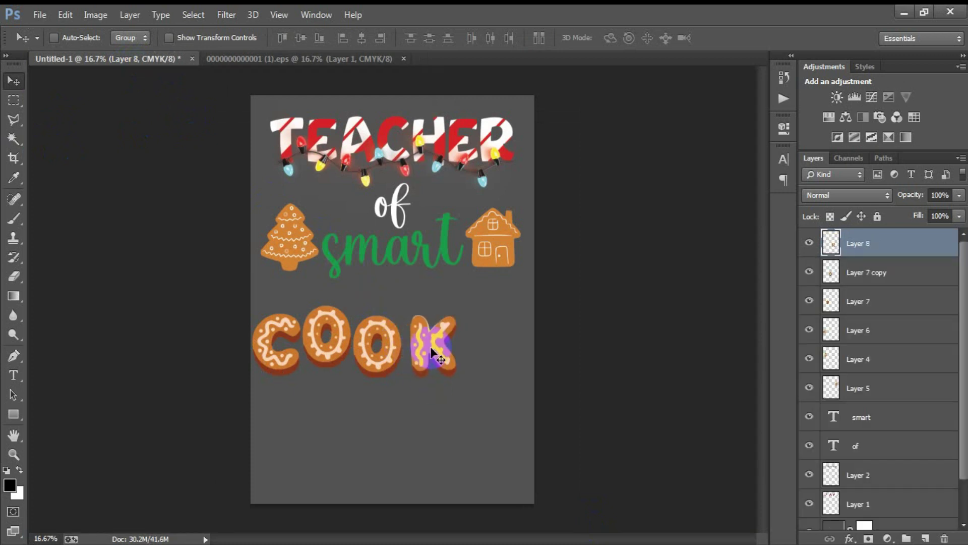
{"action": "key", "text": "shift+Left"}
{"action": "key", "text": "shift+Left"}
{"action": "key", "text": "shift+Left"}
{"action": "key", "text": "shift+Left"}
{"action": "key", "text": "shift+Left"}
{"action": "key", "text": "shift+Left"}
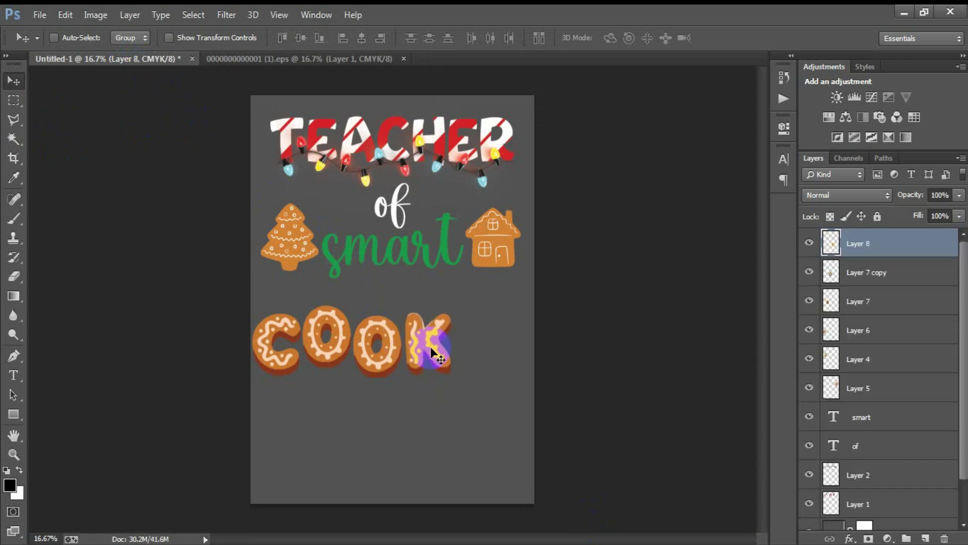
{"action": "key", "text": "shift+Left"}
{"action": "key", "text": "shift+Left"}
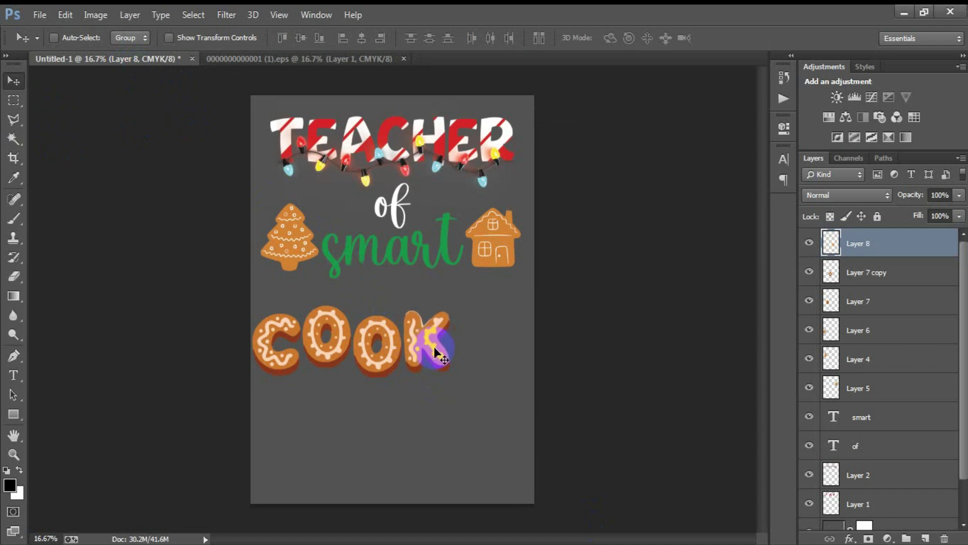
Bring the cookie letter I into the poster below COOK
{"action": "left_click", "coordinate": [311, 65]}
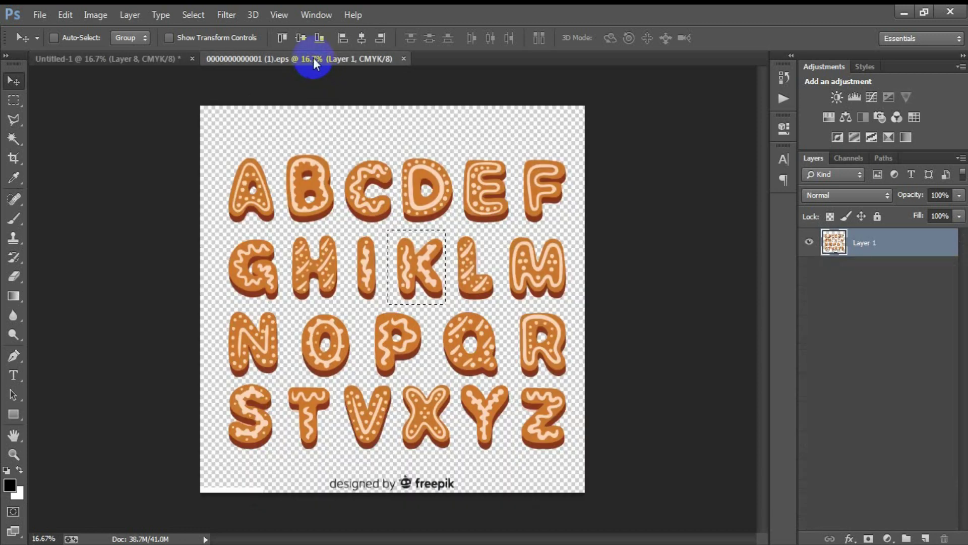
{"action": "left_click", "coordinate": [14, 100]}
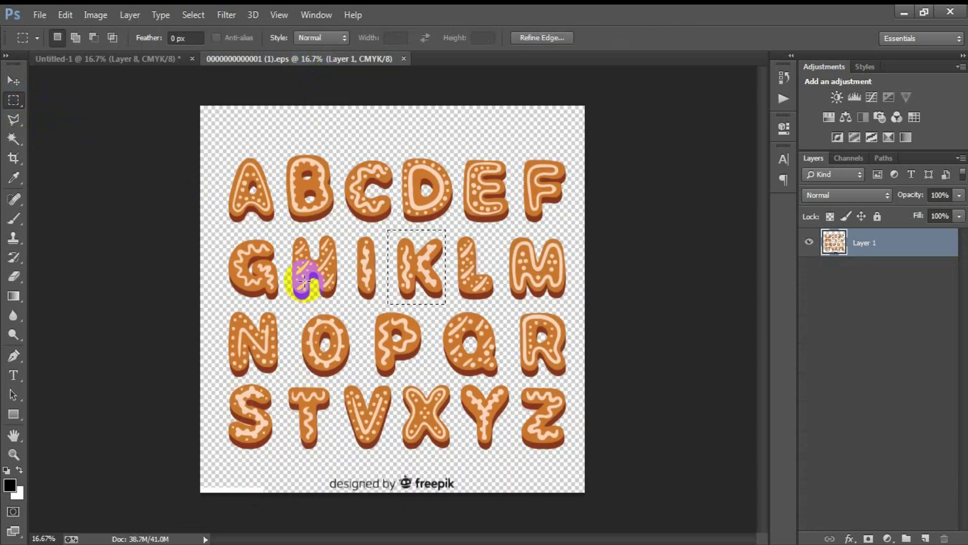
{"action": "left_click_drag", "start_coordinate": [367, 275], "coordinate": [371, 298]}
{"action": "left_click", "coordinate": [13, 81]}
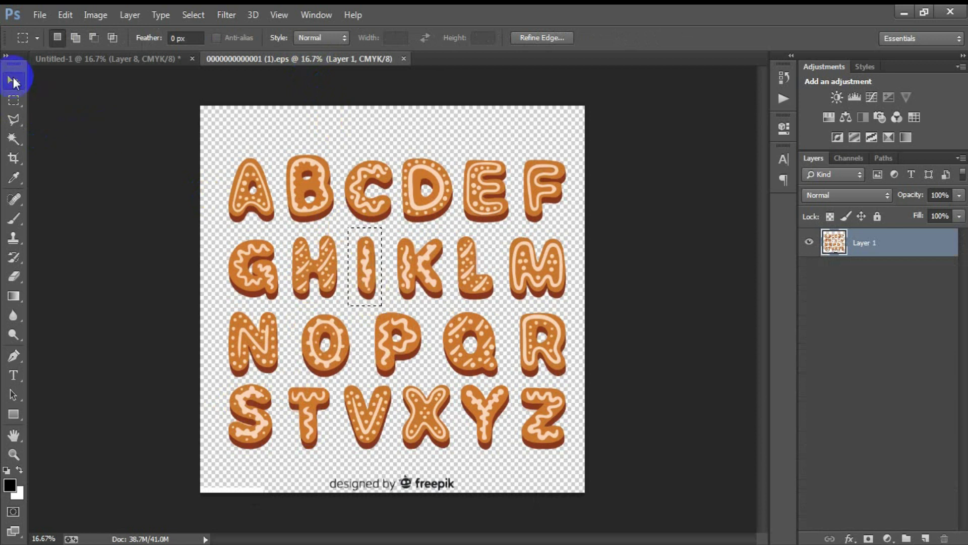
{"action": "mouse_move", "coordinate": [362, 267]}
{"action": "left_mouse_down"}
{"action": "mouse_move", "coordinate": [170, 80]}
{"action": "mouse_move", "coordinate": [171, 122]}
{"action": "left_mouse_up"}
{"action": "left_click_drag", "start_coordinate": [294, 428], "coordinate": [339, 428]}
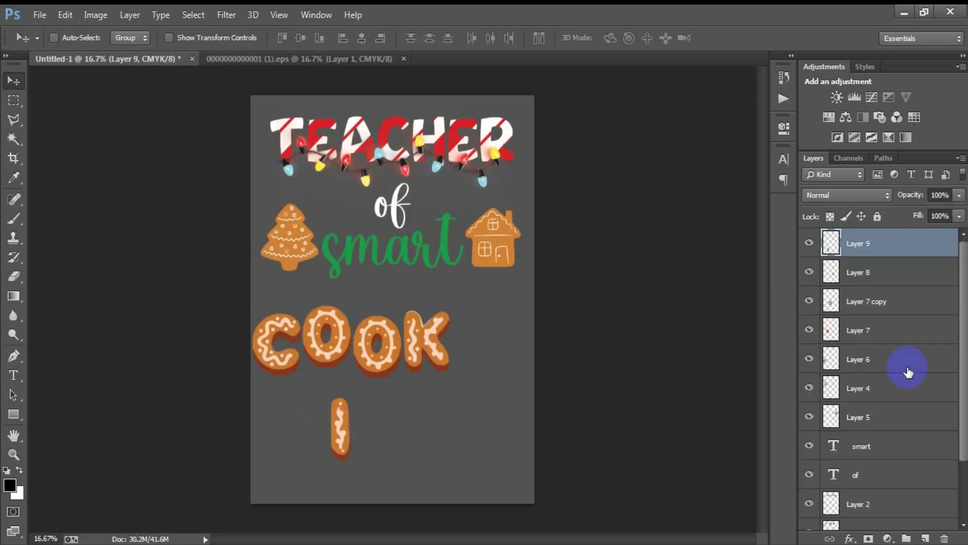
Duplicate the O, shrink it to about a third, and set it above the I as its dot
{"action": "left_click", "coordinate": [867, 303]}
{"action": "key", "text": "ctrl+j"}
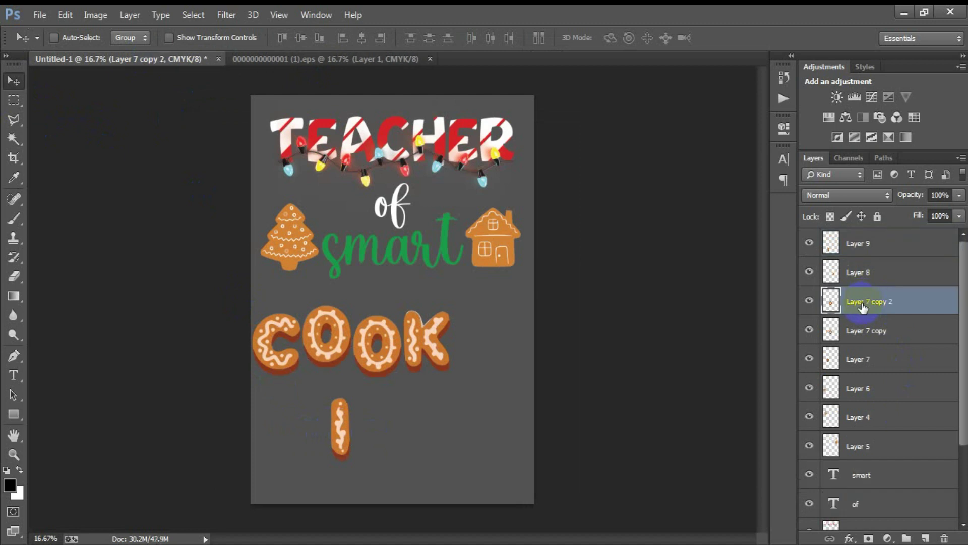
{"action": "left_click_drag", "start_coordinate": [863, 308], "coordinate": [864, 241]}
{"action": "left_click_drag", "start_coordinate": [376, 343], "coordinate": [393, 418]}
{"action": "key", "text": "ctrl+t"}
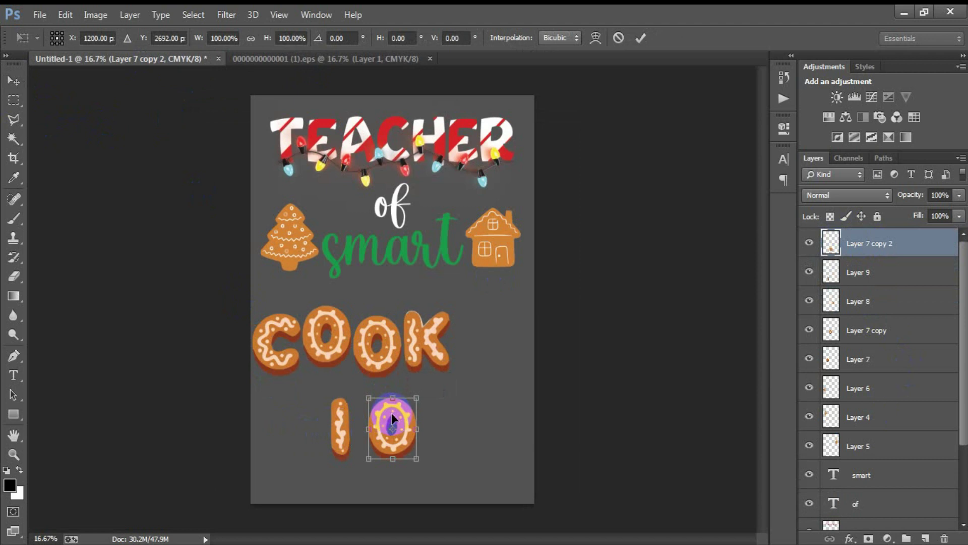
{"action": "left_click_drag", "start_coordinate": [417, 458], "coordinate": [395, 430]}
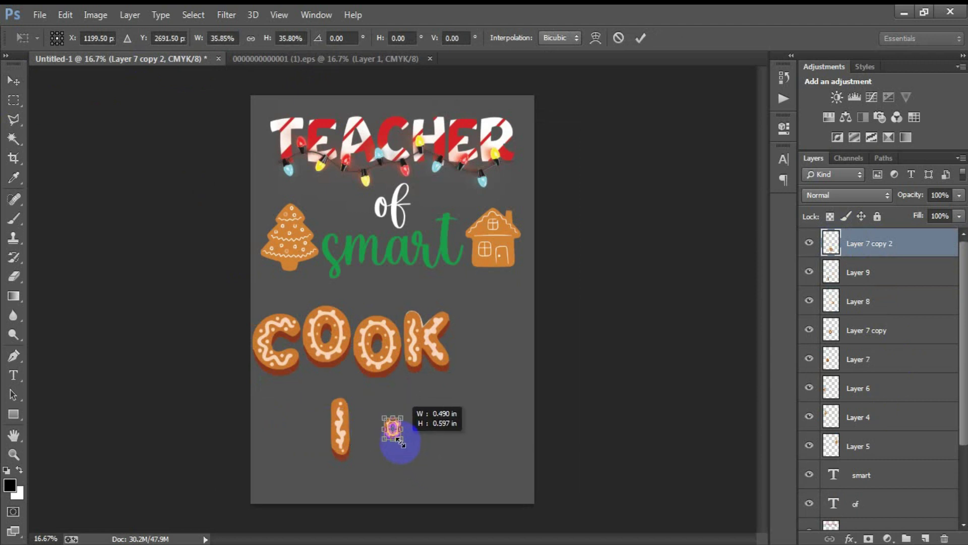
{"action": "left_click", "coordinate": [640, 40]}
{"action": "left_click_drag", "start_coordinate": [390, 430], "coordinate": [337, 387]}
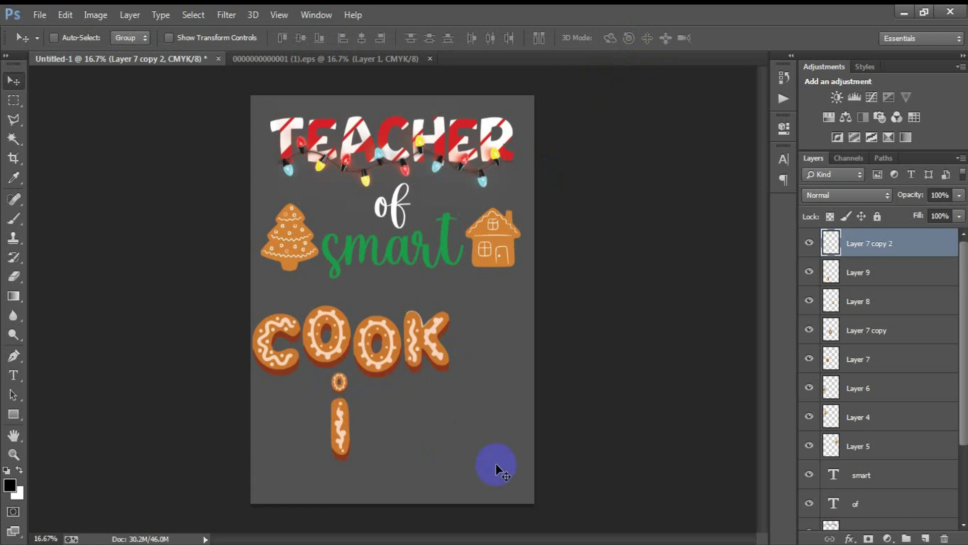
Shrink the I slightly and move the i with its dot right after COOK
{"action": "left_click", "coordinate": [858, 272]}
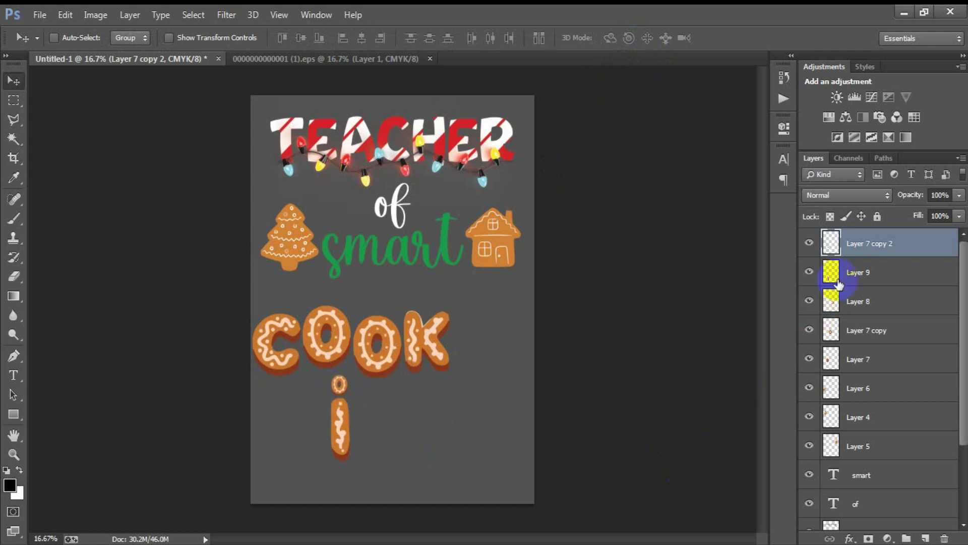
{"action": "key", "text": "ctrl+t"}
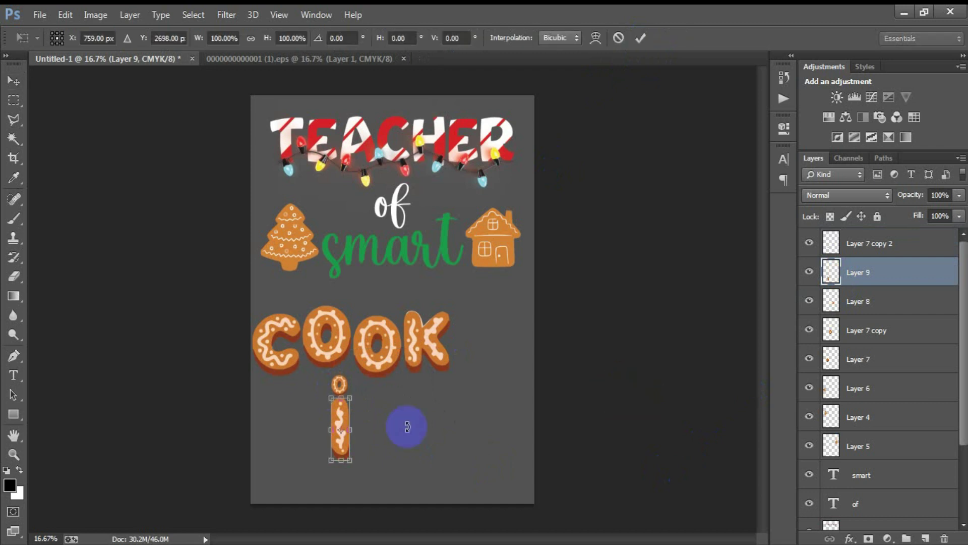
{"action": "left_click_drag", "start_coordinate": [351, 460], "coordinate": [348, 457]}
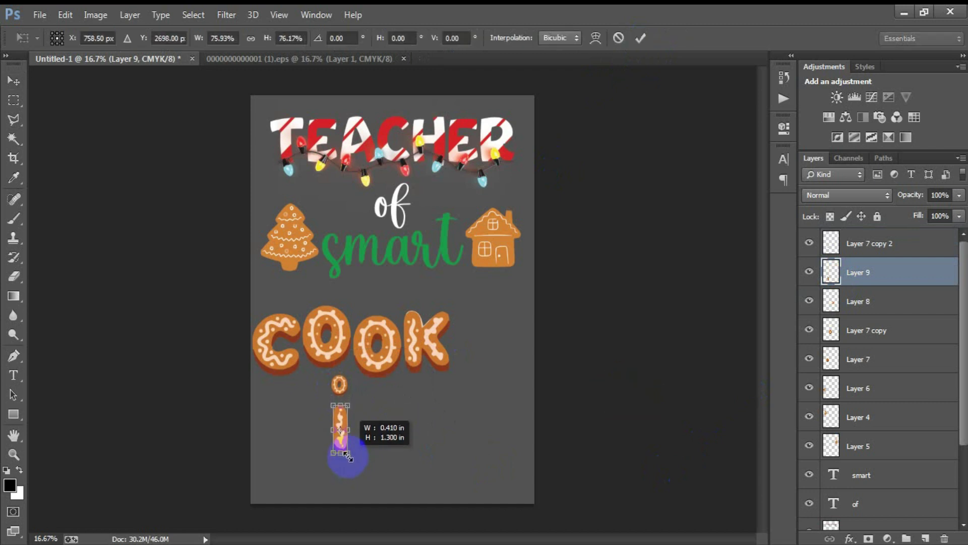
{"action": "left_click", "coordinate": [641, 38]}
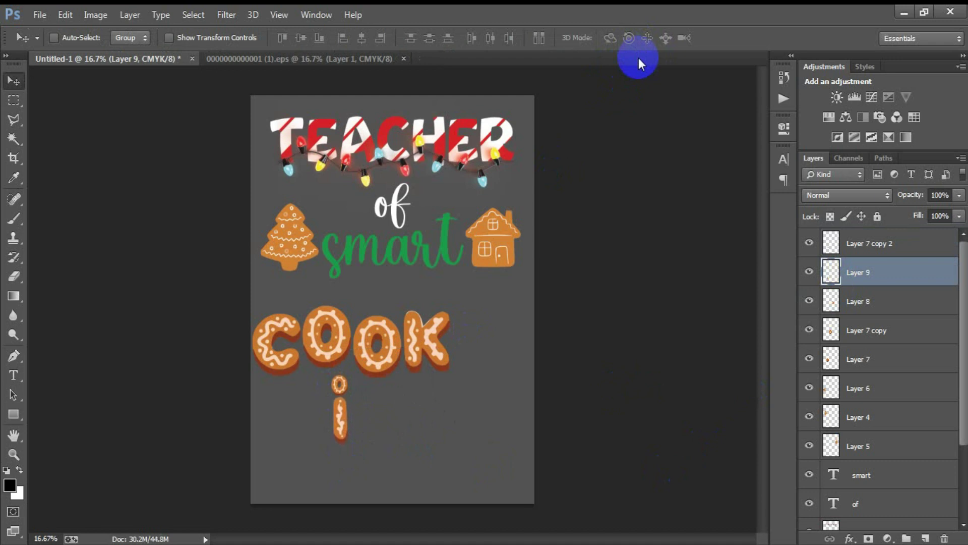
{"action": "left_click", "coordinate": [881, 239], "text": "ctrl"}
{"action": "mouse_move", "coordinate": [337, 407]}
{"action": "left_mouse_down"}
{"action": "mouse_move", "coordinate": [467, 354]}
{"action": "mouse_move", "coordinate": [463, 340]}
{"action": "left_mouse_up"}
{"action": "key", "text": "shift+Up"}
{"action": "key", "text": "shift+Up"}
{"action": "key", "text": "shift+Up"}
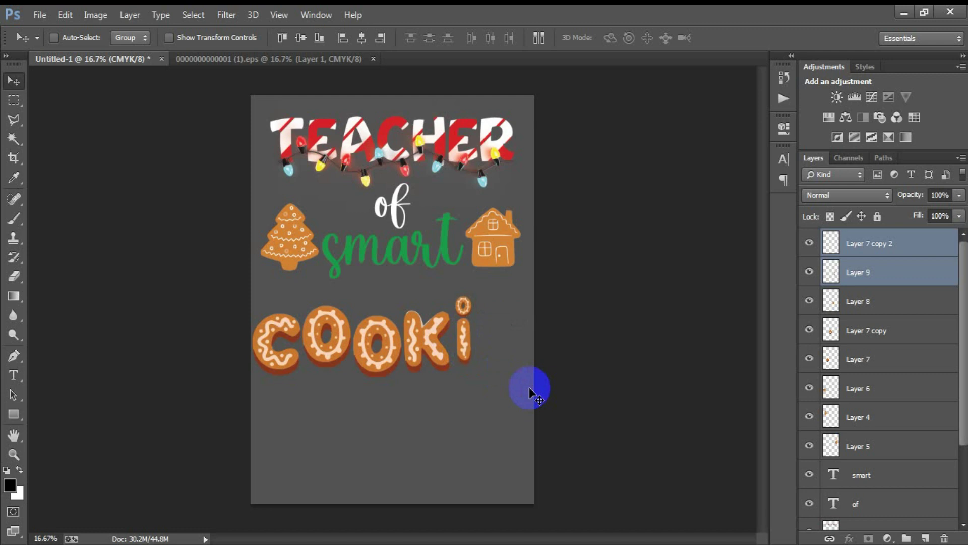
{"action": "key", "text": "Up"}
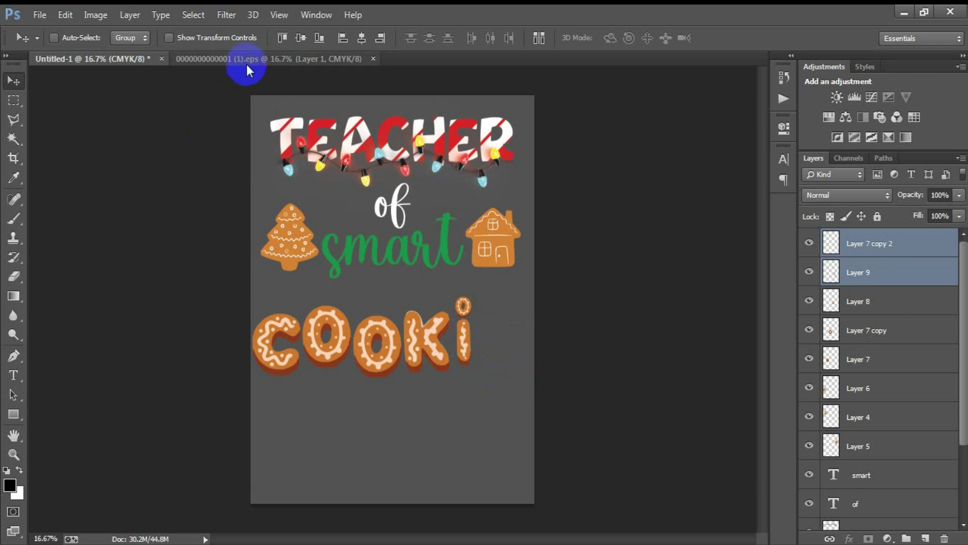
Bring the gingerbread E into the poster and line it up right after the i
{"action": "left_click", "coordinate": [248, 60]}
{"action": "left_click", "coordinate": [14, 99]}
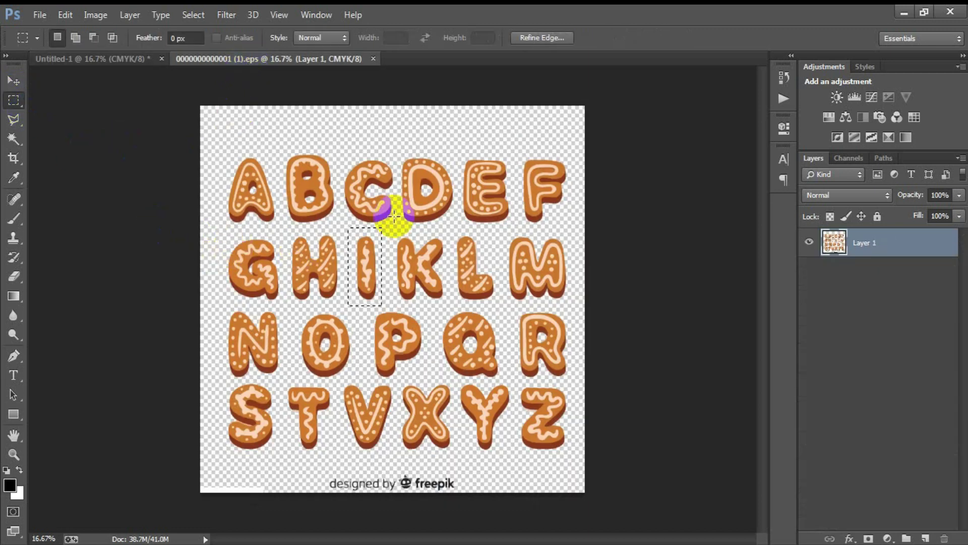
{"action": "mouse_move", "coordinate": [457, 149]}
{"action": "left_mouse_down"}
{"action": "mouse_move", "coordinate": [493, 222]}
{"action": "mouse_move", "coordinate": [512, 225]}
{"action": "mouse_move", "coordinate": [412, 387]}
{"action": "mouse_move", "coordinate": [428, 429]}
{"action": "left_mouse_up"}
{"action": "left_click", "coordinate": [14, 81]}
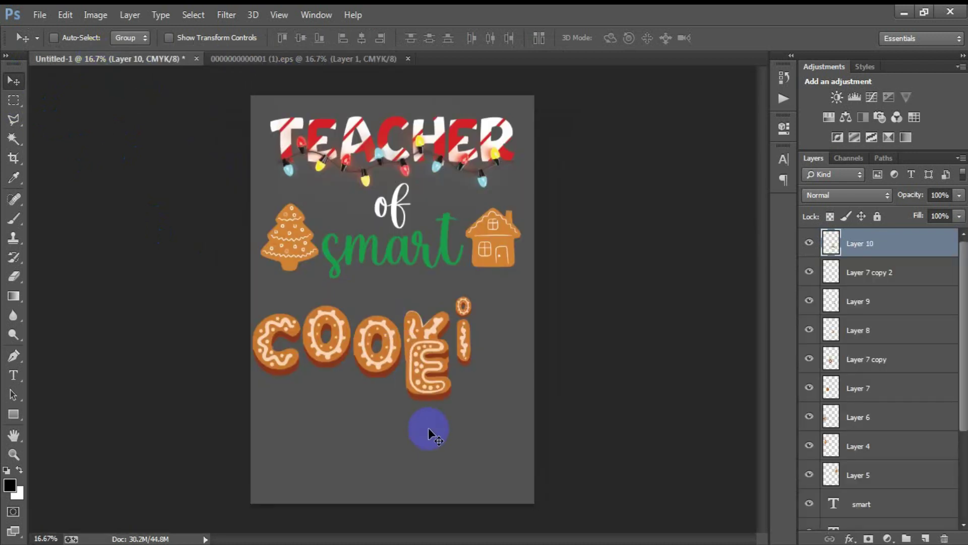
{"action": "key", "text": "ctrl+t"}
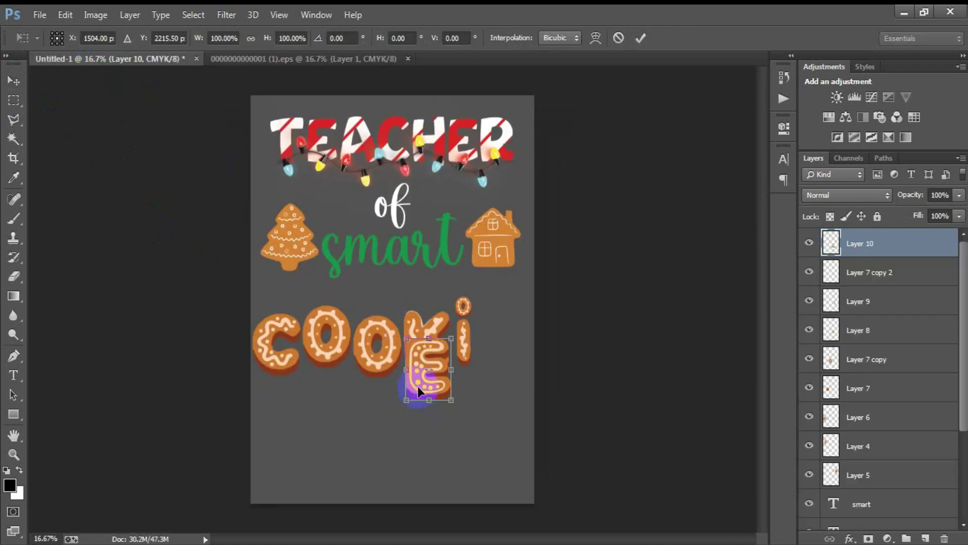
{"action": "left_click_drag", "start_coordinate": [416, 389], "coordinate": [486, 355]}
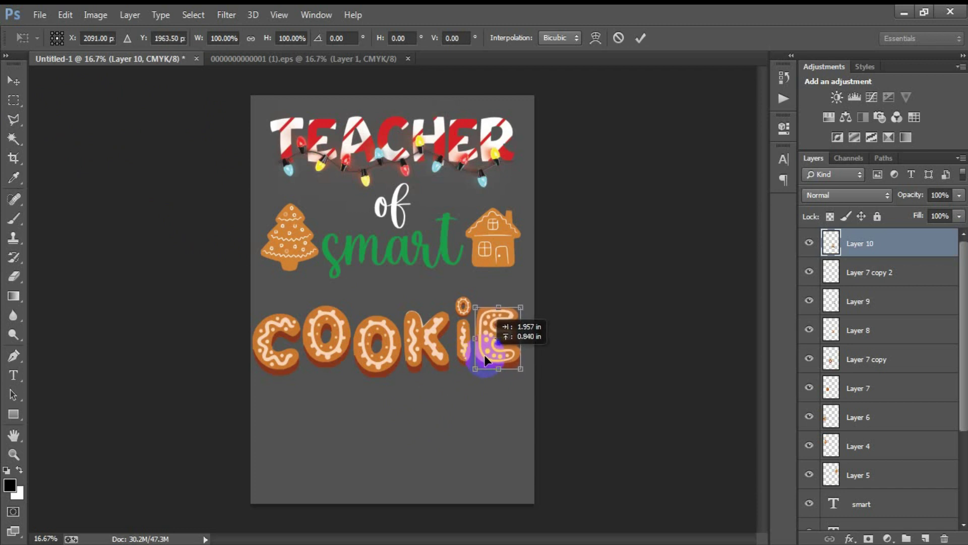
{"action": "left_click_drag", "start_coordinate": [485, 352], "coordinate": [485, 359]}
{"action": "left_click", "coordinate": [641, 39]}
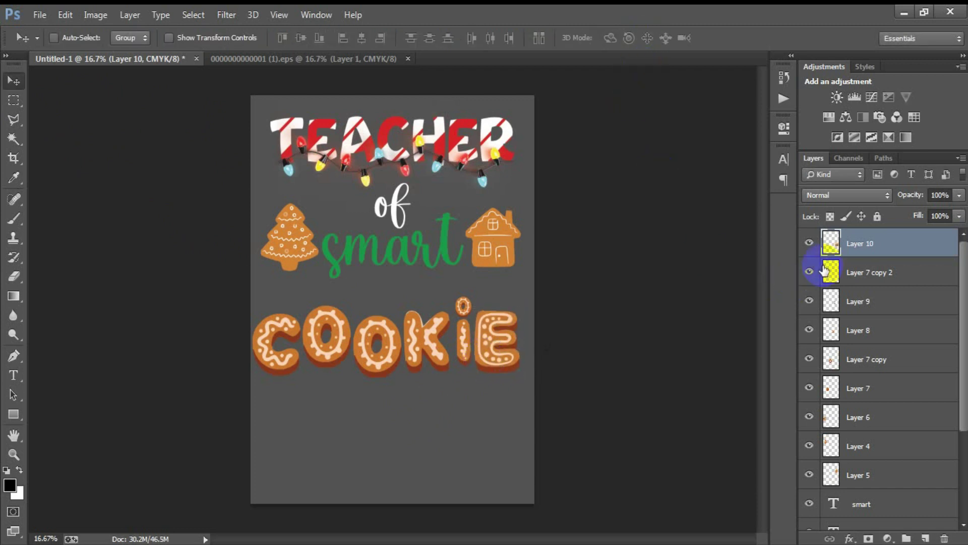
{"action": "left_click", "coordinate": [862, 273]}
{"action": "left_click", "coordinate": [868, 301], "text": "shift"}
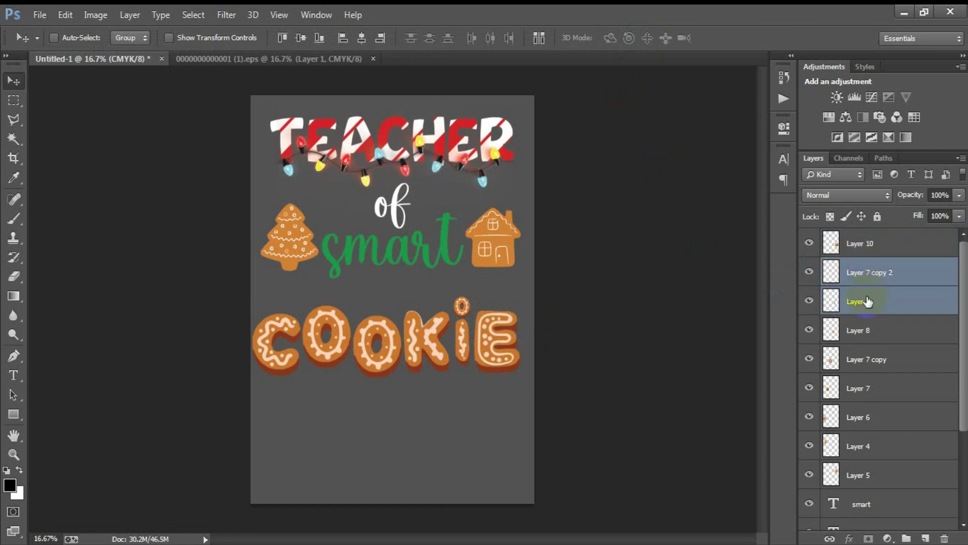
{"action": "left_click", "coordinate": [868, 251]}
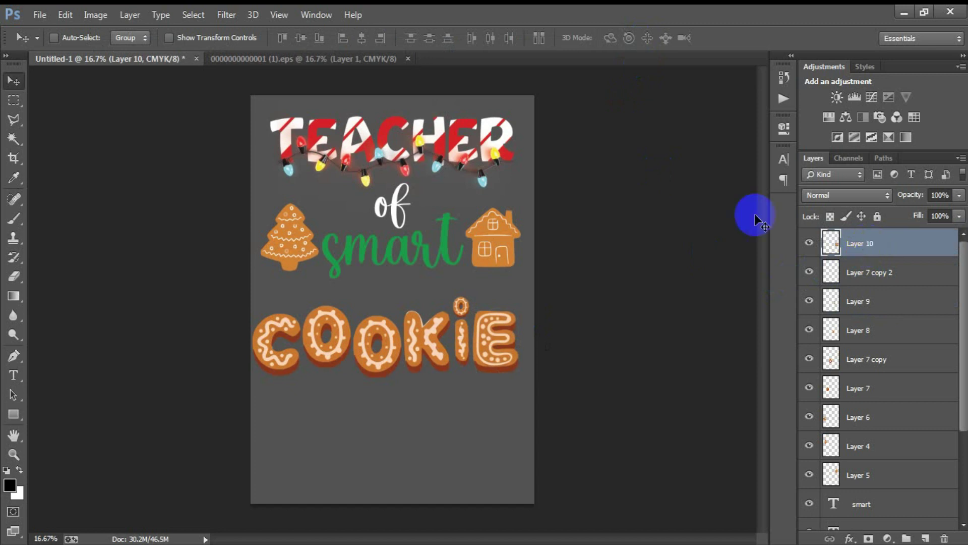
Bring the gingerbread S into the poster after the E to finish COOKIES
{"action": "left_click", "coordinate": [335, 59]}
{"action": "left_click", "coordinate": [13, 99]}
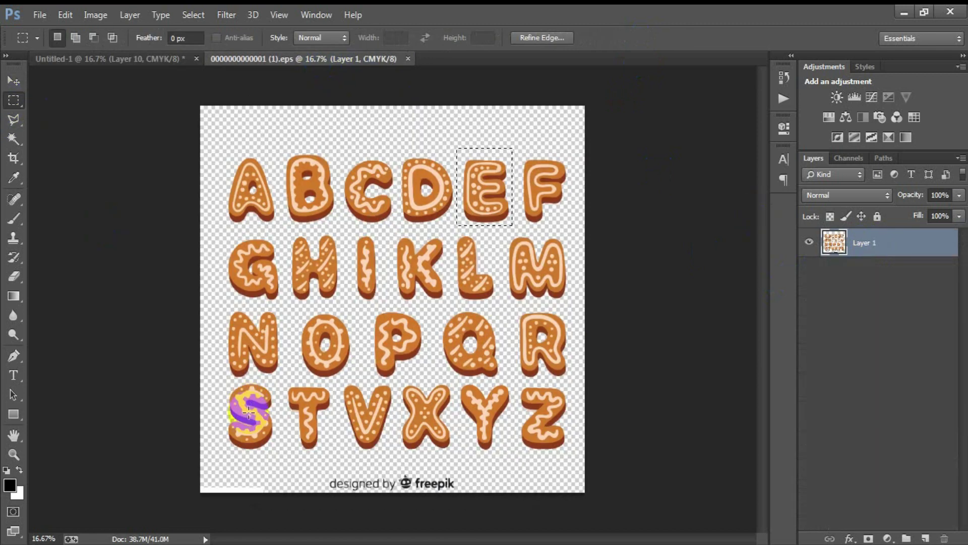
{"action": "left_click_drag", "start_coordinate": [217, 381], "coordinate": [277, 464]}
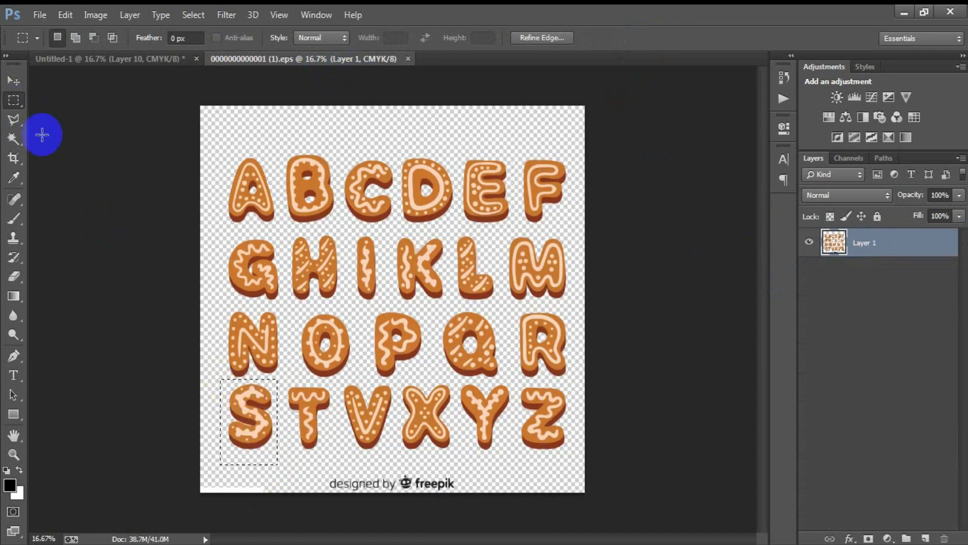
{"action": "left_click", "coordinate": [14, 81]}
{"action": "mouse_move", "coordinate": [247, 396]}
{"action": "left_mouse_down"}
{"action": "mouse_move", "coordinate": [475, 349]}
{"action": "mouse_move", "coordinate": [520, 410]}
{"action": "mouse_move", "coordinate": [548, 347]}
{"action": "left_mouse_up"}
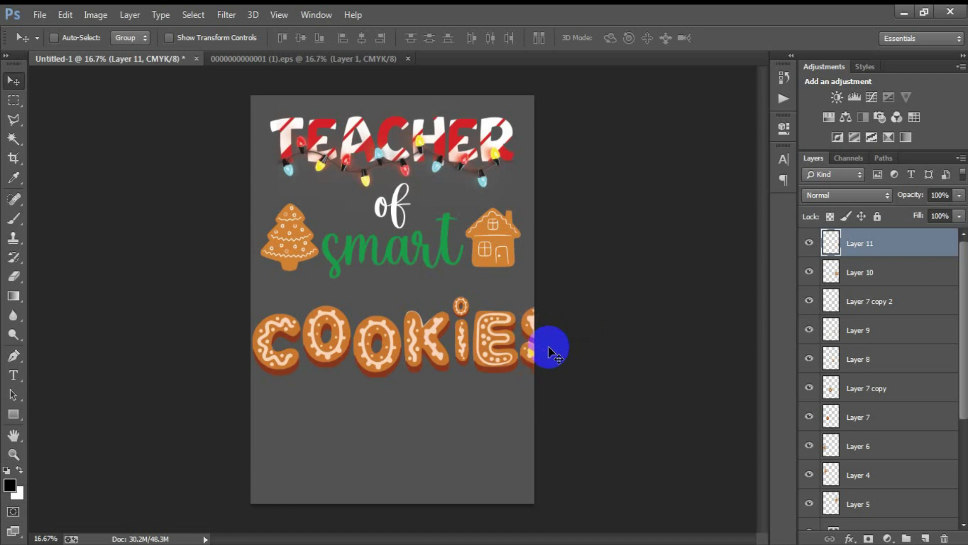
{"action": "scroll", "coordinate": [880, 493], "scroll_direction": "down", "scroll_amount": 1}
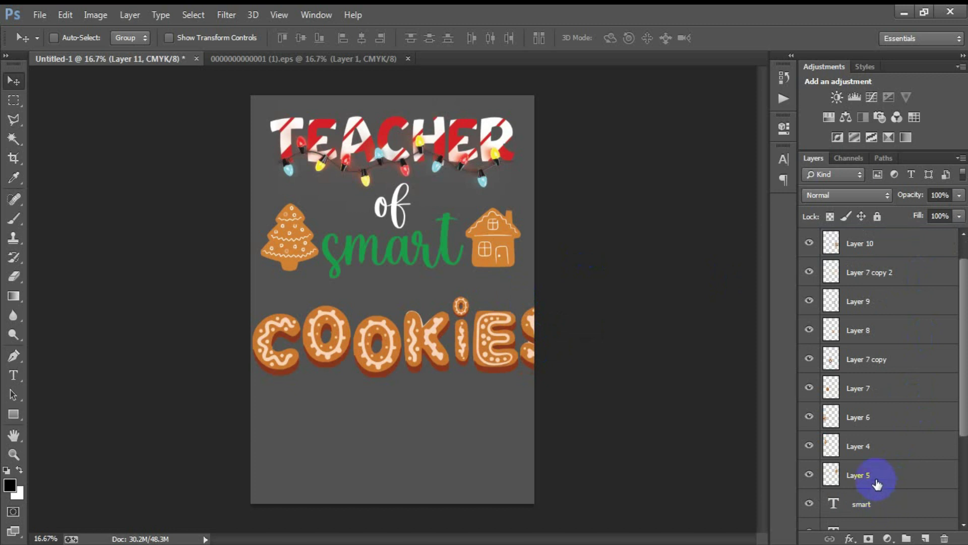
Merge the COOKIES letter layers (Layer 6 to Layer 10) into one layer
{"action": "left_click", "coordinate": [878, 484], "text": "shift"}
{"action": "left_click", "coordinate": [810, 474]}
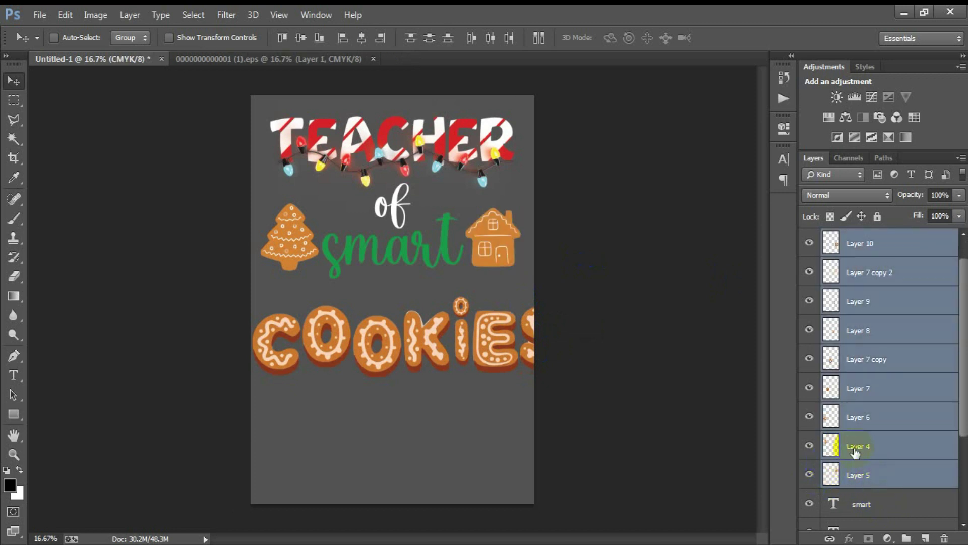
{"action": "left_click", "coordinate": [856, 448], "text": "shift"}
{"action": "left_click", "coordinate": [858, 417], "text": "shift"}
{"action": "left_click", "coordinate": [809, 417]}
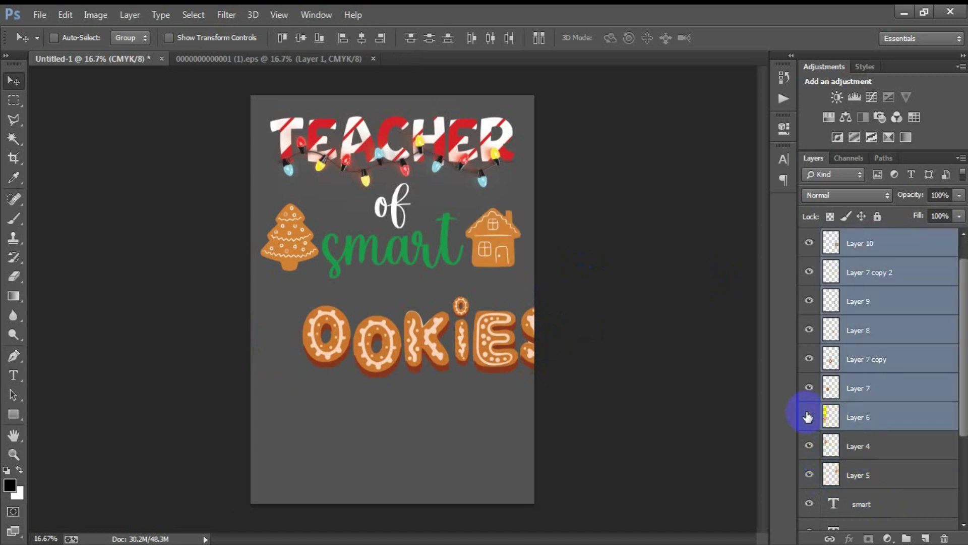
{"action": "key", "text": "ctrl+e"}
Shrink the merged COOKIES word and move it up so it fits the page
{"action": "key", "text": "ctrl+t"}
{"action": "left_click_drag", "start_coordinate": [492, 343], "coordinate": [478, 335]}
{"action": "key", "text": "ctrl+t"}
{"action": "mouse_move", "coordinate": [548, 368]}
{"action": "left_mouse_down"}
{"action": "mouse_move", "coordinate": [518, 362]}
{"action": "mouse_move", "coordinate": [496, 330]}
{"action": "left_mouse_up"}
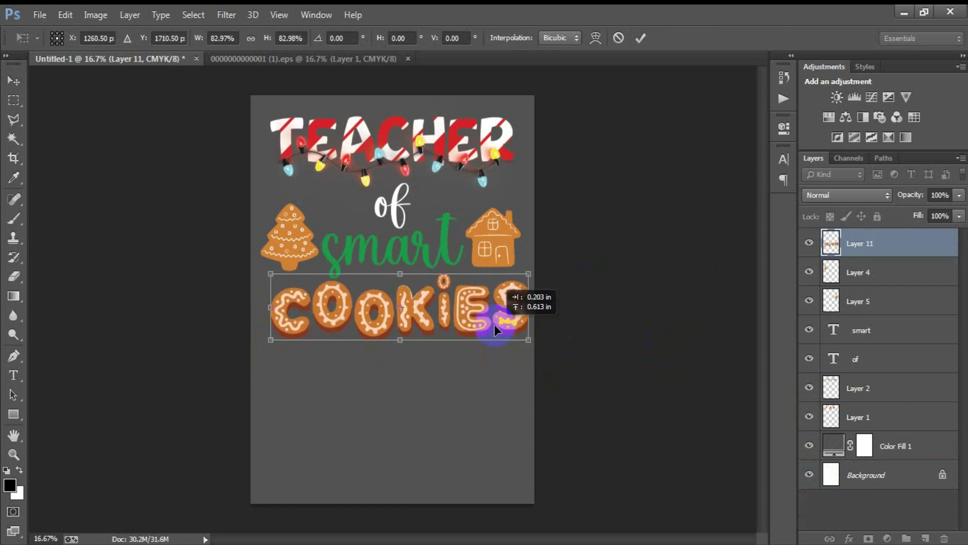
{"action": "left_click_drag", "start_coordinate": [528, 340], "coordinate": [524, 340]}
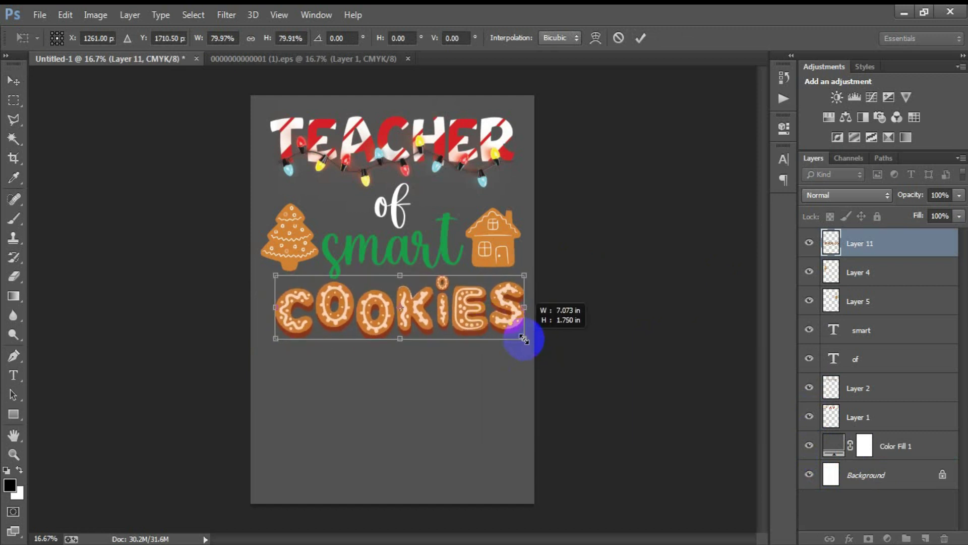
{"action": "left_click", "coordinate": [641, 38]}
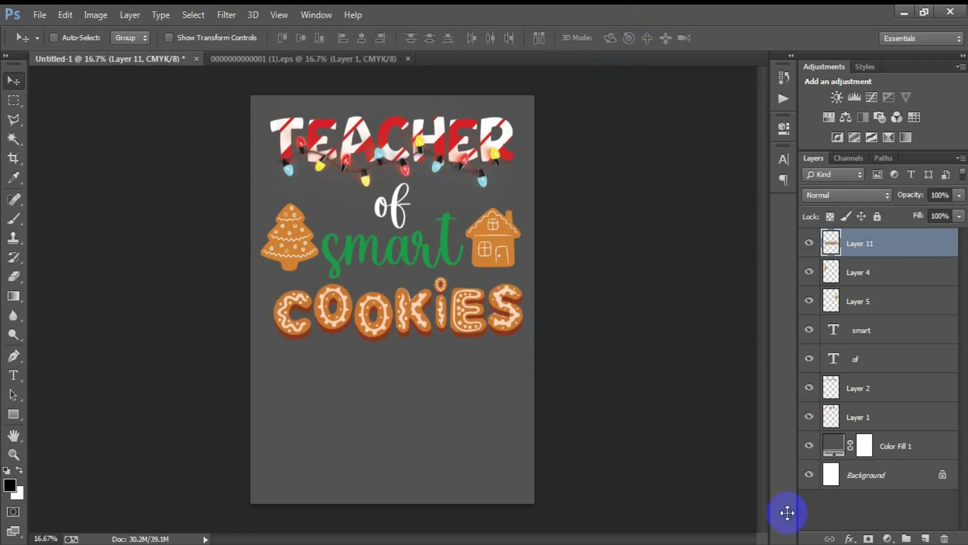
Centre COOKIES horizontally with the Background and close the alphabet sheet without saving
{"action": "left_click", "coordinate": [868, 478]}
{"action": "left_click", "coordinate": [362, 38]}
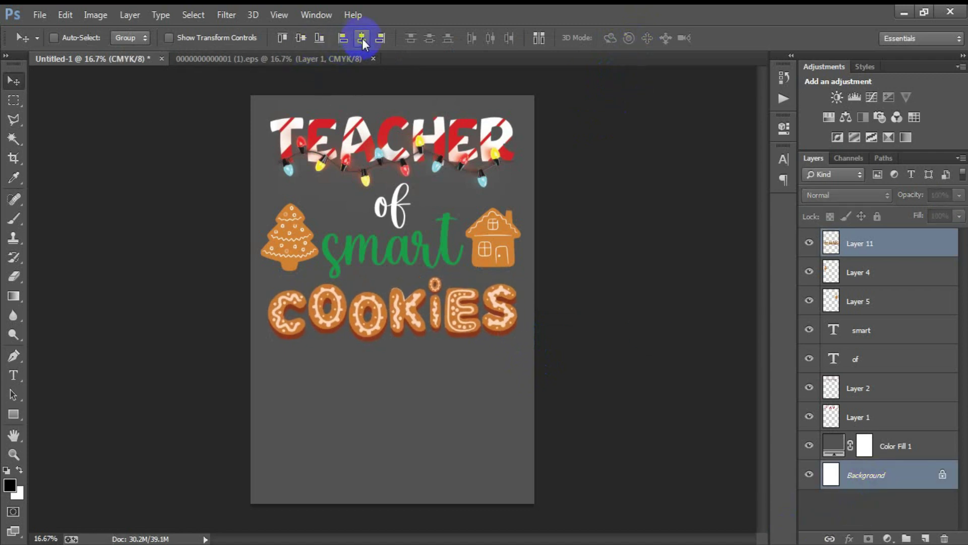
{"action": "left_click", "coordinate": [887, 252]}
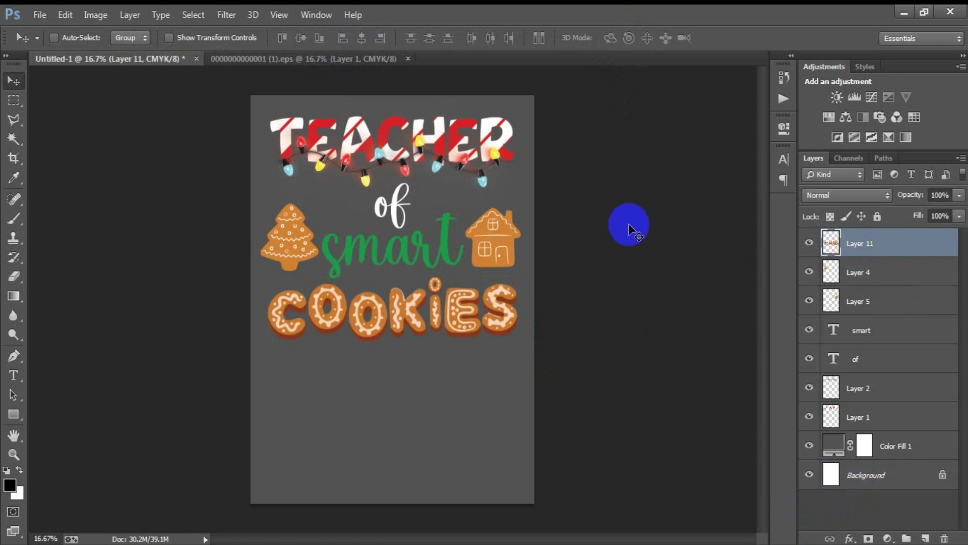
{"action": "left_click", "coordinate": [409, 59]}
{"action": "left_click", "coordinate": [494, 221]}
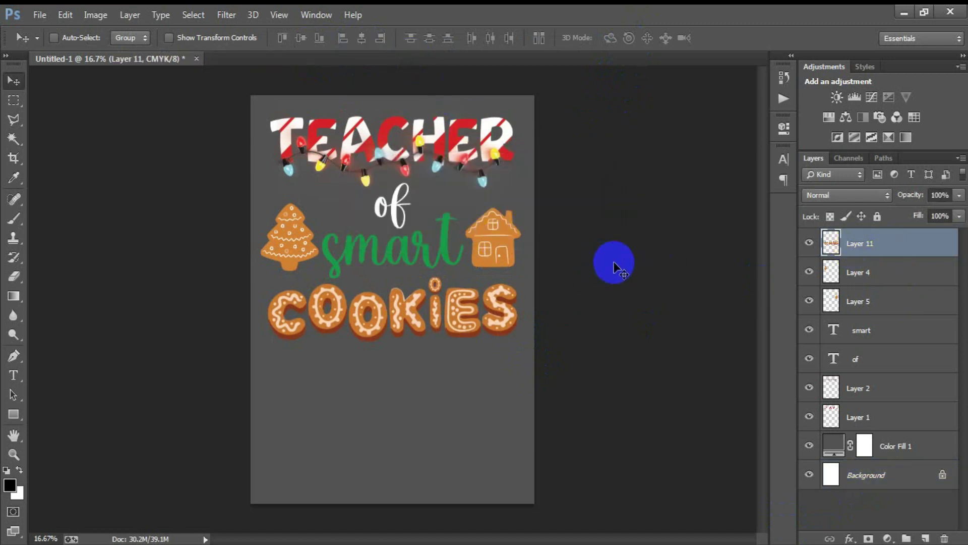
Stretch COOKIES slightly wider to the right
{"action": "key", "text": "ctrl+t"}
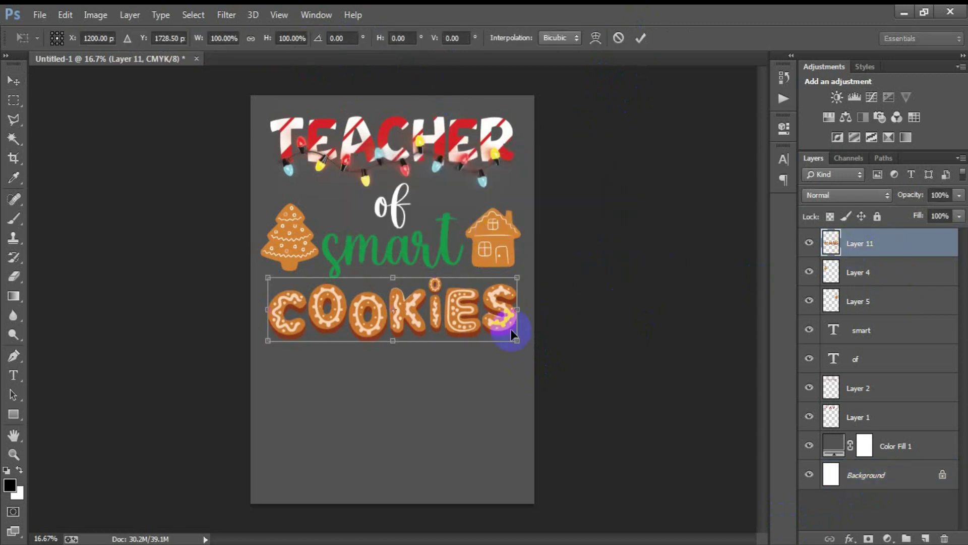
{"action": "left_click_drag", "start_coordinate": [517, 306], "coordinate": [524, 306]}
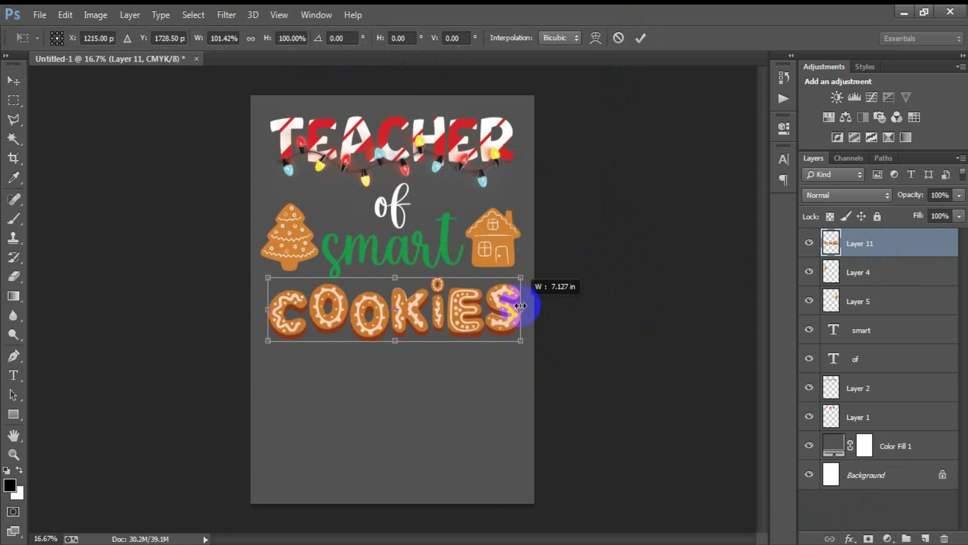
{"action": "left_click", "coordinate": [641, 38]}
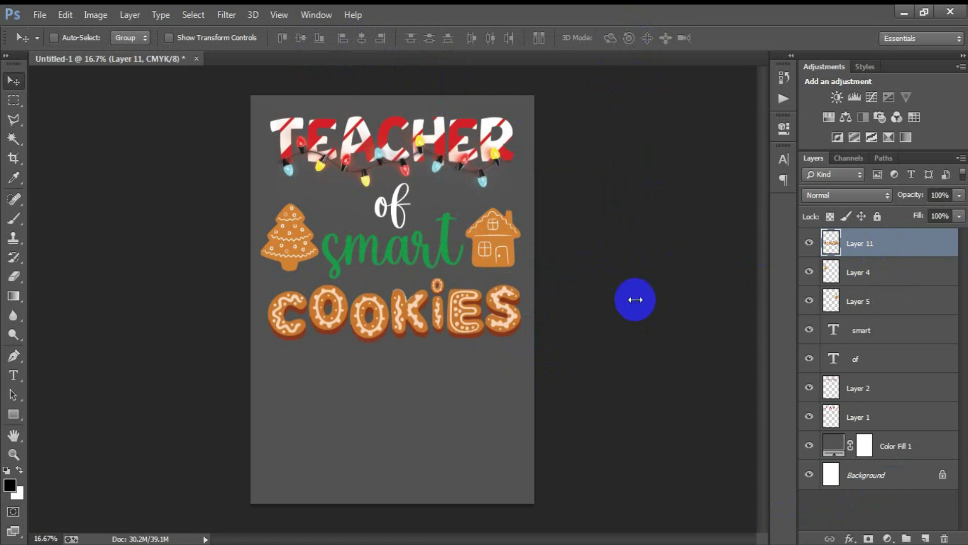
{"action": "left_click", "coordinate": [809, 243]}
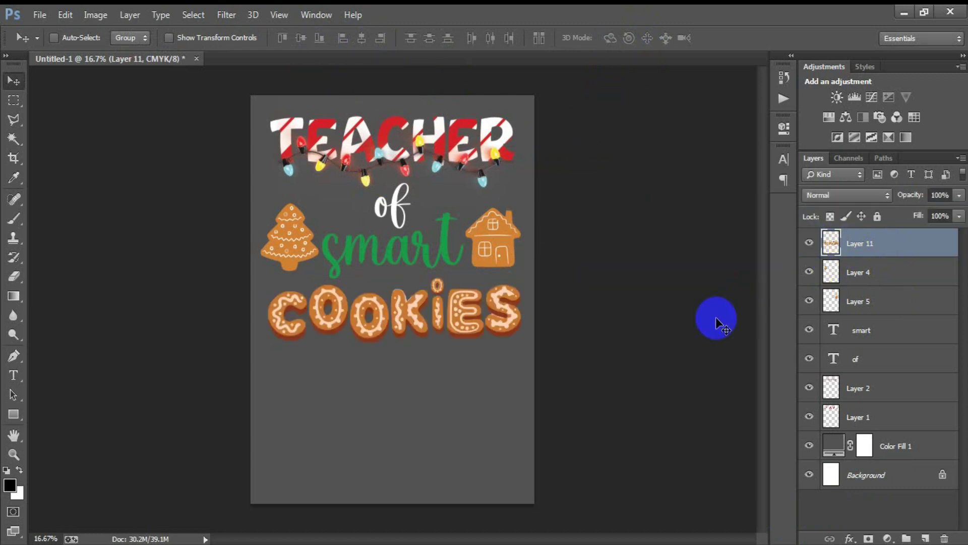
Select the letters' cookie colour with Color Range, sampling it on the C
{"action": "left_click", "coordinate": [204, 14]}
{"action": "left_click", "coordinate": [237, 156]}
{"action": "left_click", "coordinate": [281, 298]}
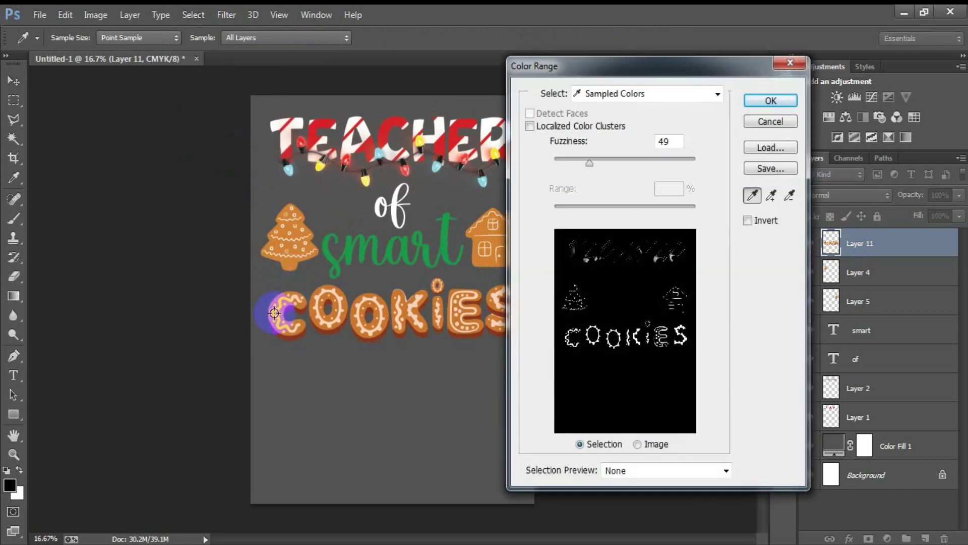
{"action": "left_click", "coordinate": [771, 100]}
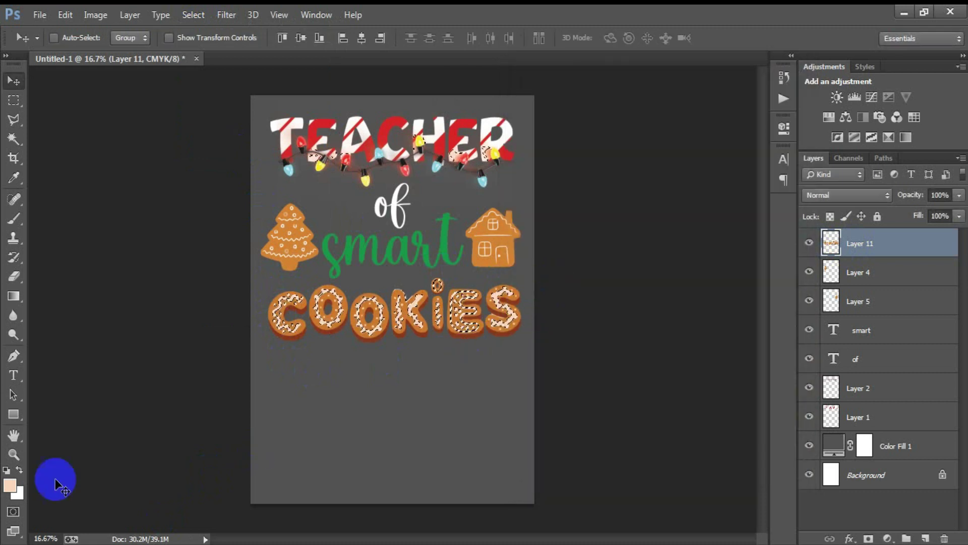
Fill the colour-range selection with white #ffffff and deselect
{"action": "left_click", "coordinate": [14, 480]}
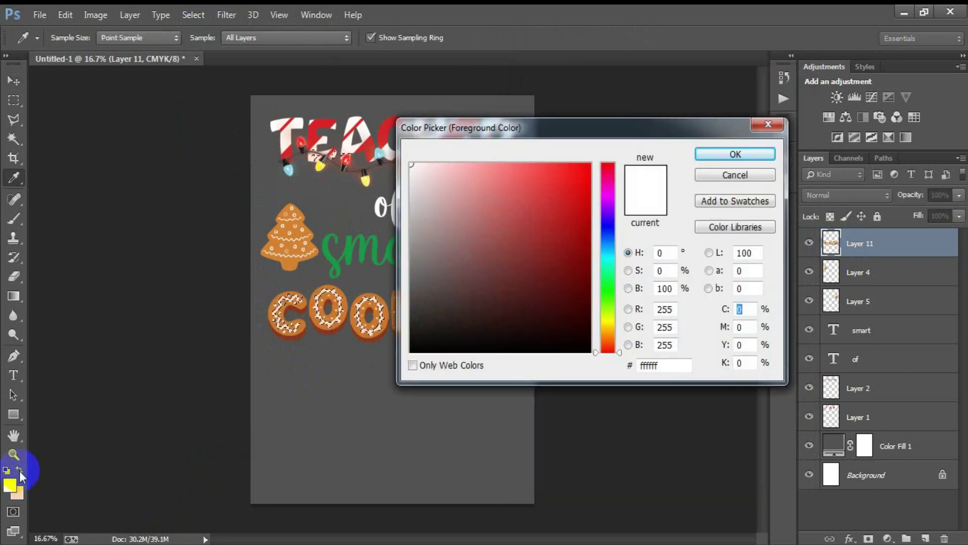
{"action": "left_click", "coordinate": [417, 167]}
{"action": "left_click_drag", "start_coordinate": [417, 167], "coordinate": [411, 164]}
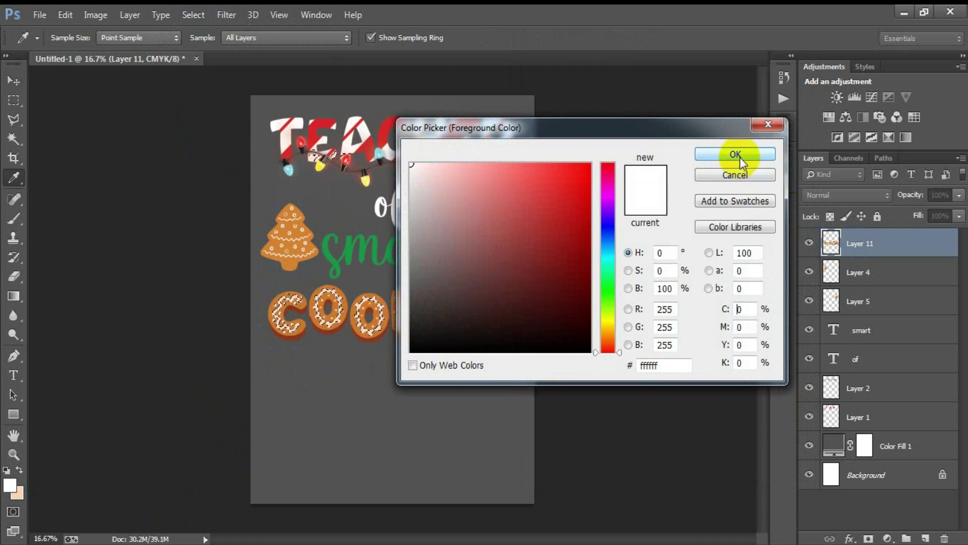
{"action": "left_click", "coordinate": [741, 164]}
{"action": "key", "text": "alt+BackSpace"}
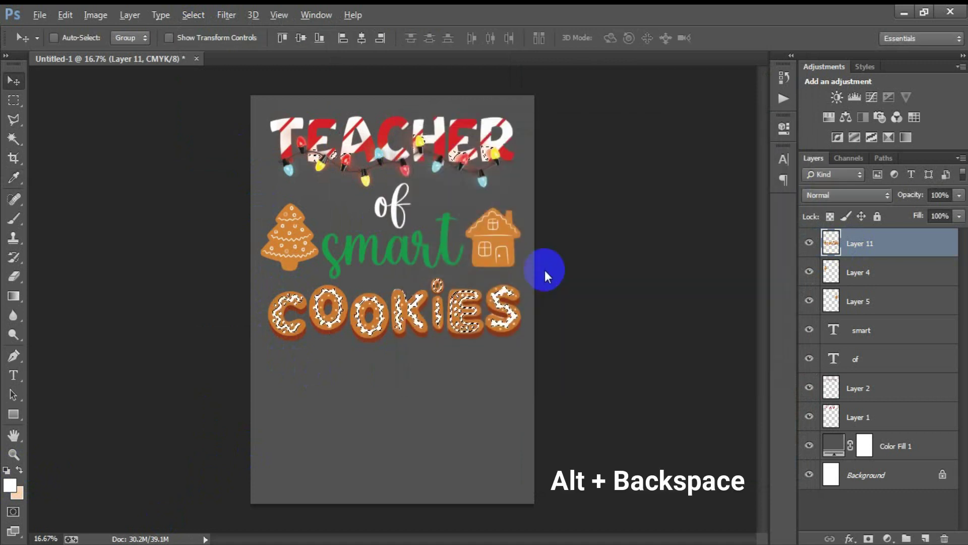
{"action": "key", "text": "ctrl+d"}
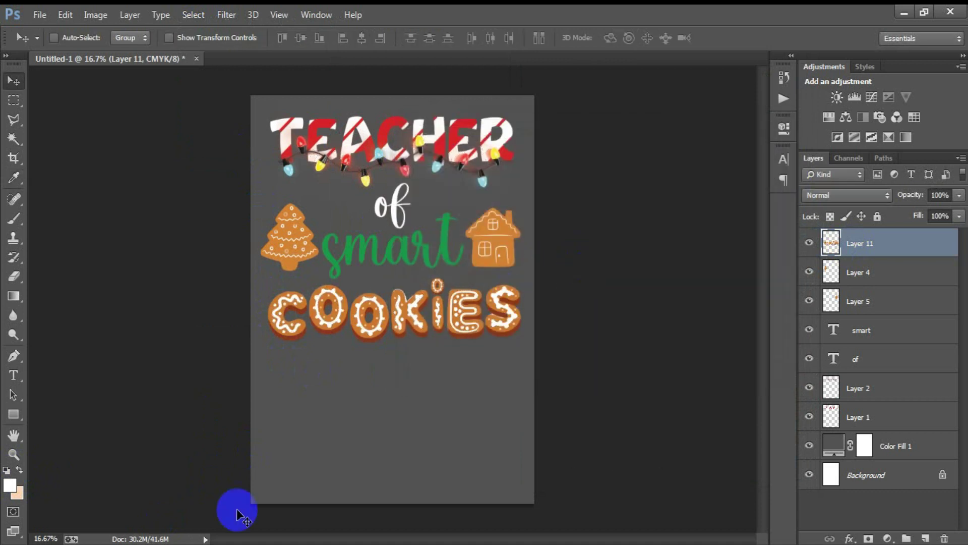
{"action": "left_click", "coordinate": [7, 474]}
Open the gingerbread figures EPS, rasterized at 300 ppi
{"action": "left_click", "coordinate": [19, 467]}
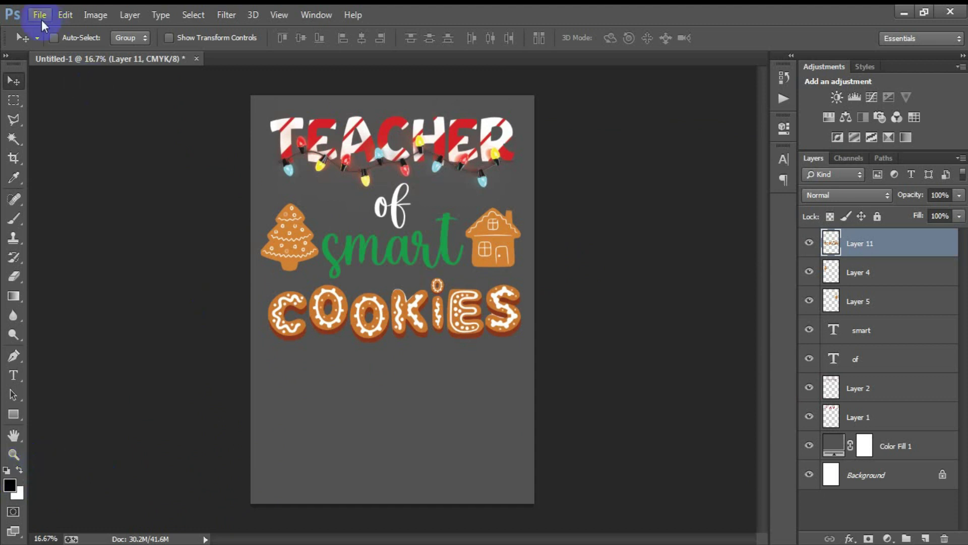
{"action": "left_click", "coordinate": [41, 18]}
{"action": "left_click", "coordinate": [47, 45]}
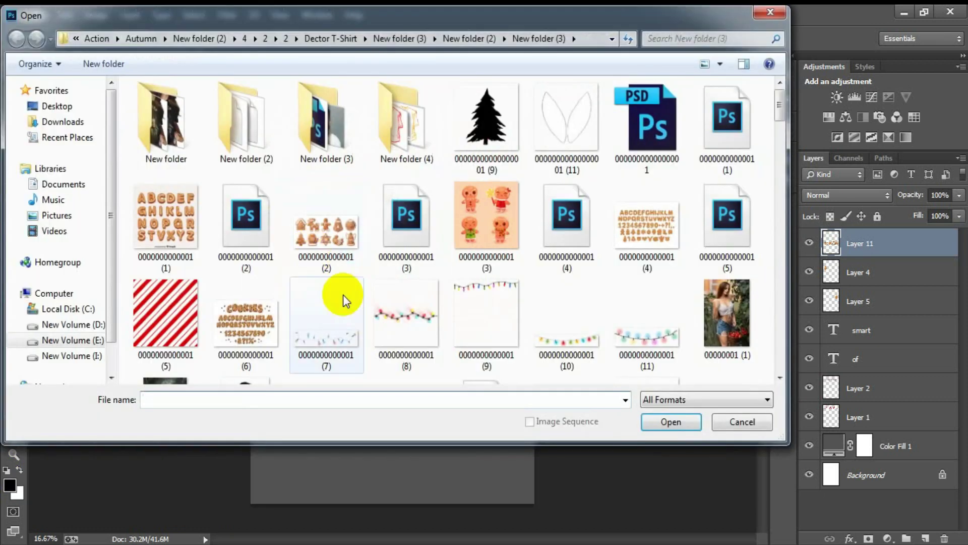
{"action": "left_click", "coordinate": [411, 219]}
{"action": "left_click", "coordinate": [670, 422]}
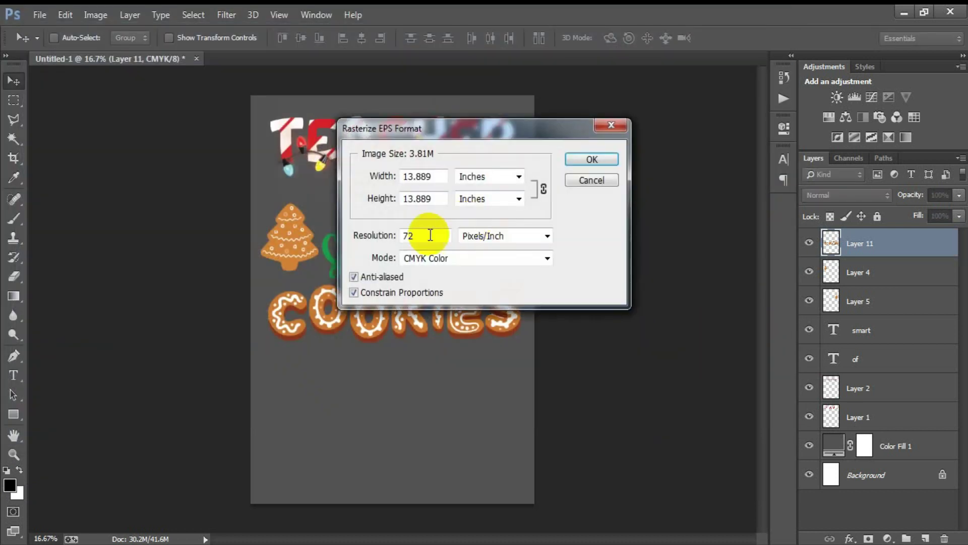
{"action": "key", "text": "Return"}
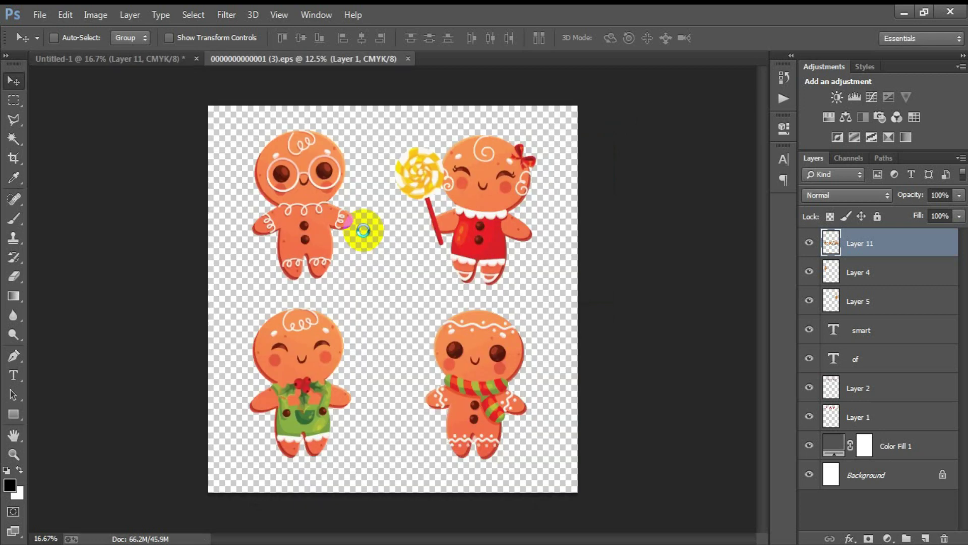
Copy the top-left gingerbread man with glasses into the poster, shrunk below COOKIES at left
{"action": "left_click", "coordinate": [15, 101]}
{"action": "left_click_drag", "start_coordinate": [215, 118], "coordinate": [368, 292]}
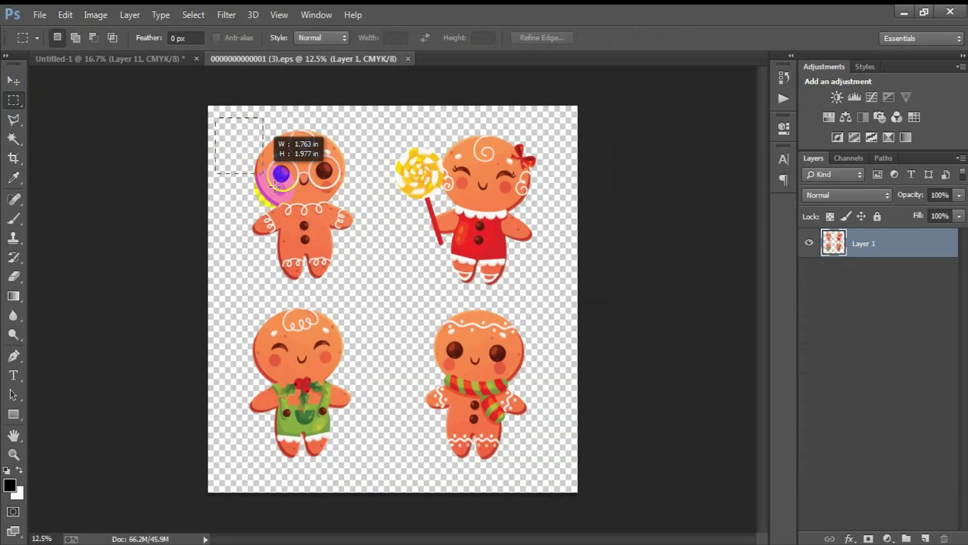
{"action": "left_click", "coordinate": [13, 81]}
{"action": "mouse_move", "coordinate": [288, 135]}
{"action": "left_mouse_down"}
{"action": "mouse_move", "coordinate": [109, 60]}
{"action": "mouse_move", "coordinate": [298, 400]}
{"action": "mouse_move", "coordinate": [319, 415]}
{"action": "left_mouse_up"}
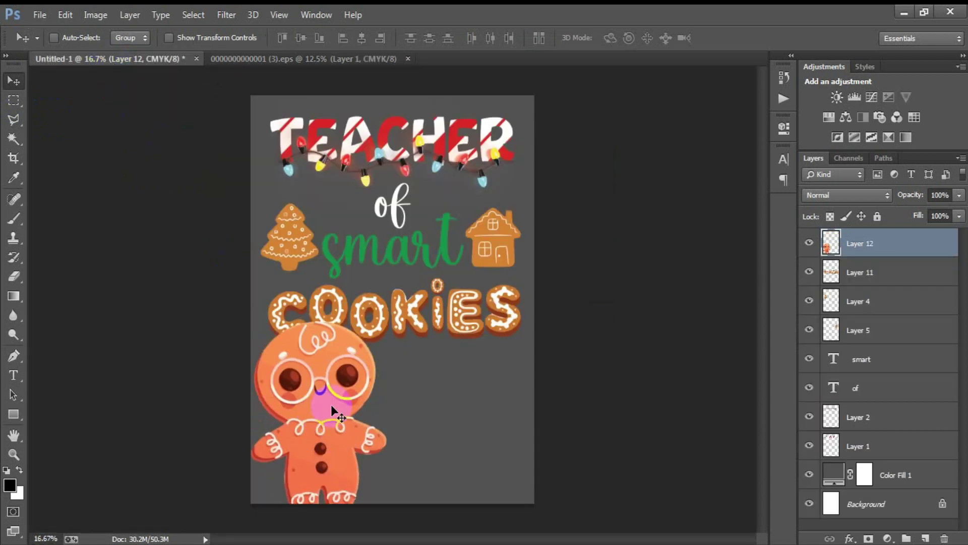
{"action": "key", "text": "ctrl+t"}
{"action": "mouse_move", "coordinate": [391, 318]}
{"action": "left_mouse_down"}
{"action": "mouse_move", "coordinate": [344, 395]}
{"action": "mouse_move", "coordinate": [322, 383]}
{"action": "left_mouse_up"}
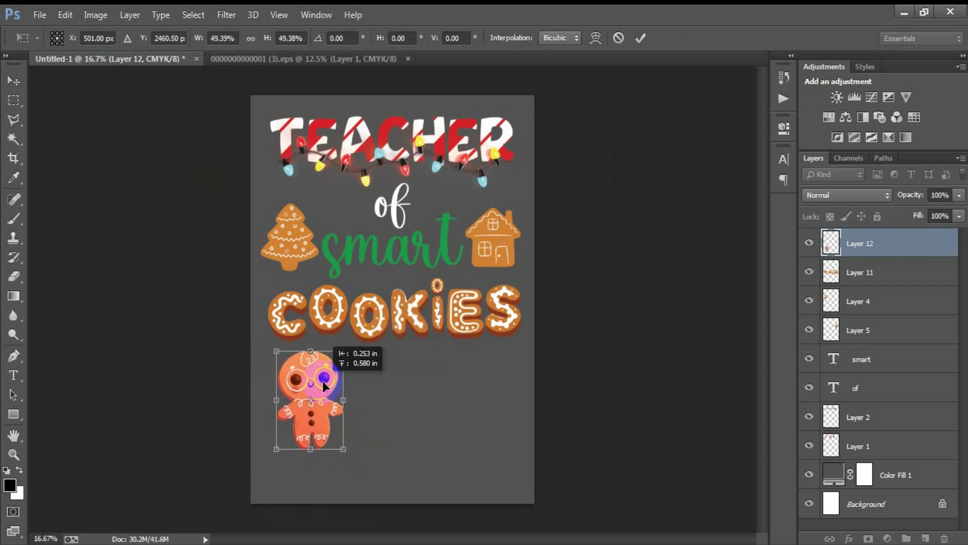
{"action": "left_click_drag", "start_coordinate": [344, 350], "coordinate": [339, 356]}
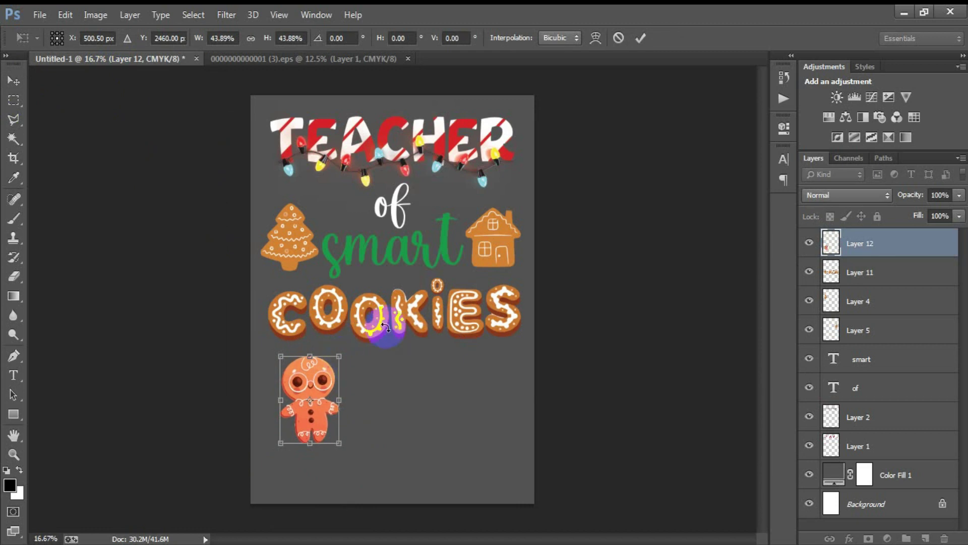
{"action": "left_click", "coordinate": [640, 38]}
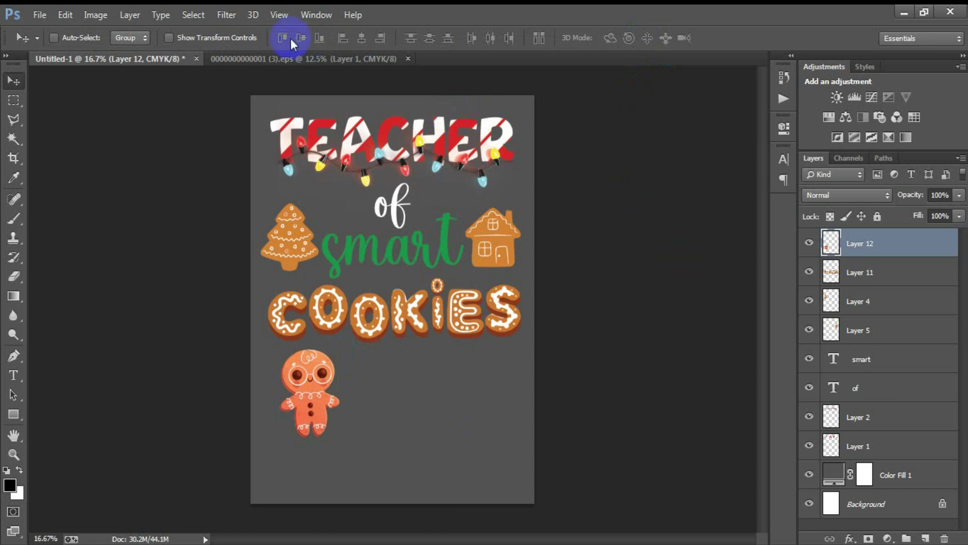
{"action": "left_click", "coordinate": [293, 59]}
Copy the lollipop gingerbread girl into the poster, half size, beside the first gingerbread man
{"action": "left_click", "coordinate": [19, 98]}
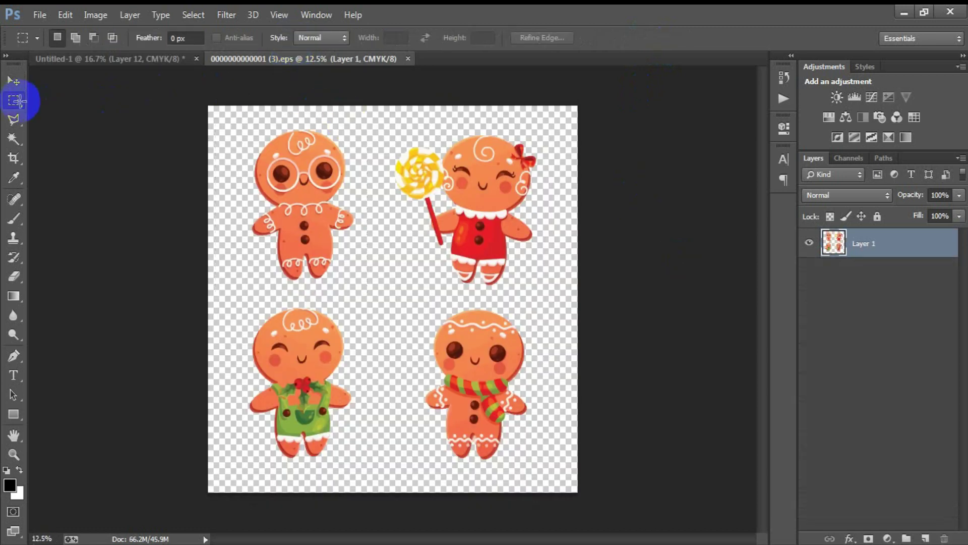
{"action": "left_click_drag", "start_coordinate": [389, 114], "coordinate": [550, 292]}
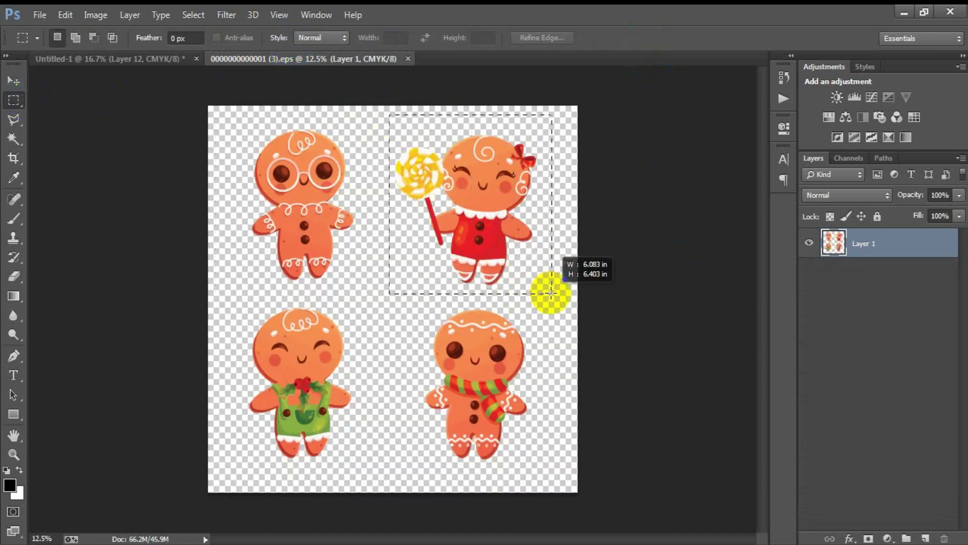
{"action": "left_click", "coordinate": [13, 80]}
{"action": "mouse_move", "coordinate": [457, 182]}
{"action": "left_mouse_down"}
{"action": "mouse_move", "coordinate": [277, 132]}
{"action": "mouse_move", "coordinate": [384, 406]}
{"action": "left_mouse_up"}
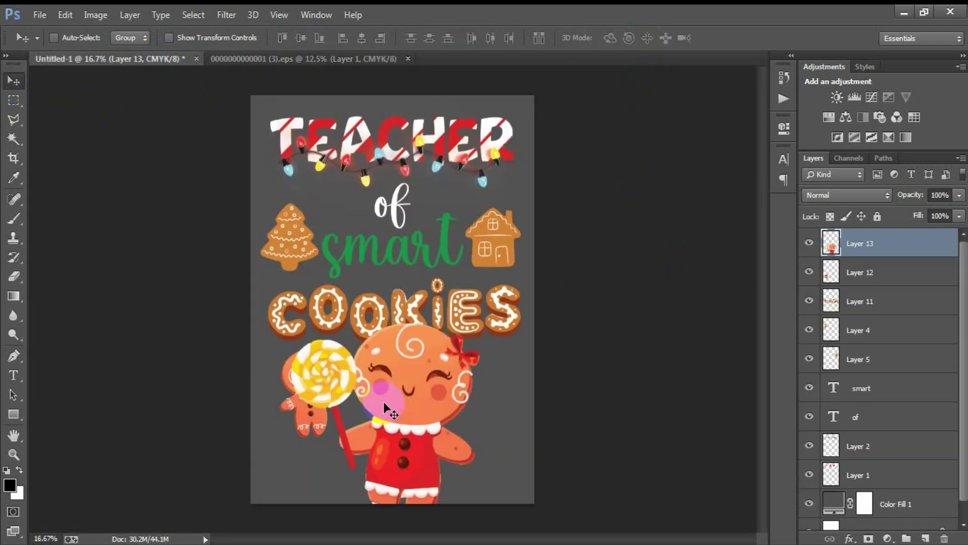
{"action": "key", "text": "ctrl+t"}
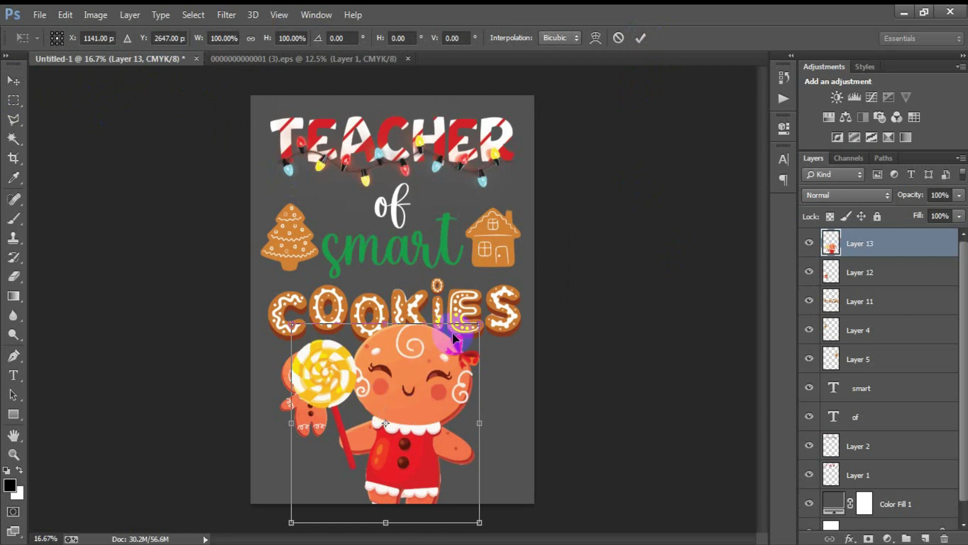
{"action": "left_click_drag", "start_coordinate": [479, 321], "coordinate": [434, 372]}
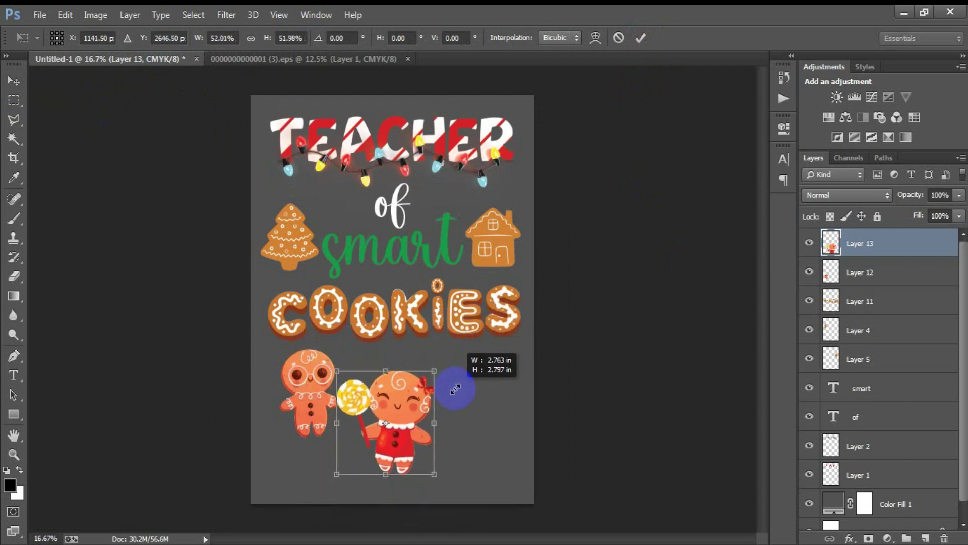
{"action": "left_click_drag", "start_coordinate": [397, 433], "coordinate": [437, 360]}
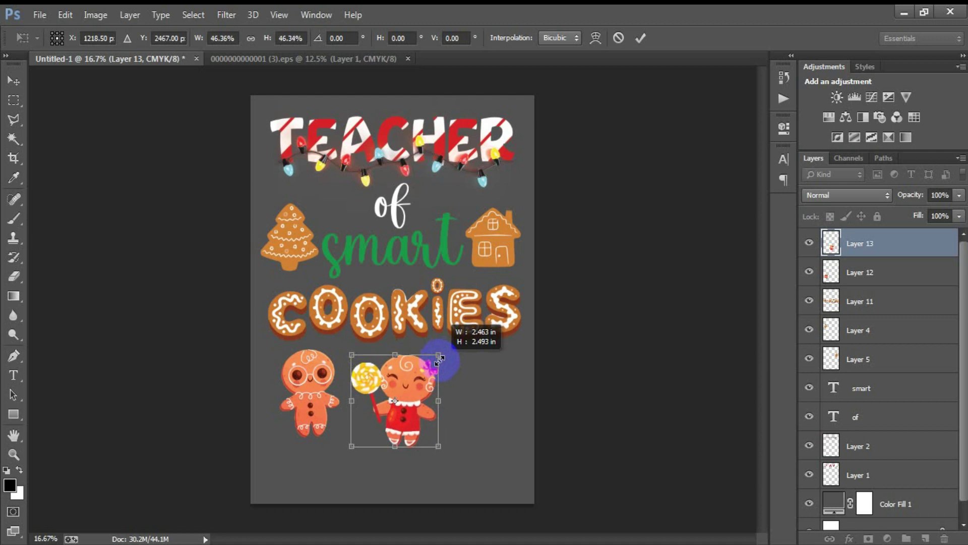
{"action": "left_click", "coordinate": [641, 38]}
{"action": "key", "text": "shift+Up"}
{"action": "key", "text": "shift+Up"}
{"action": "key", "text": "shift+Up"}
{"action": "key", "text": "shift+Up"}
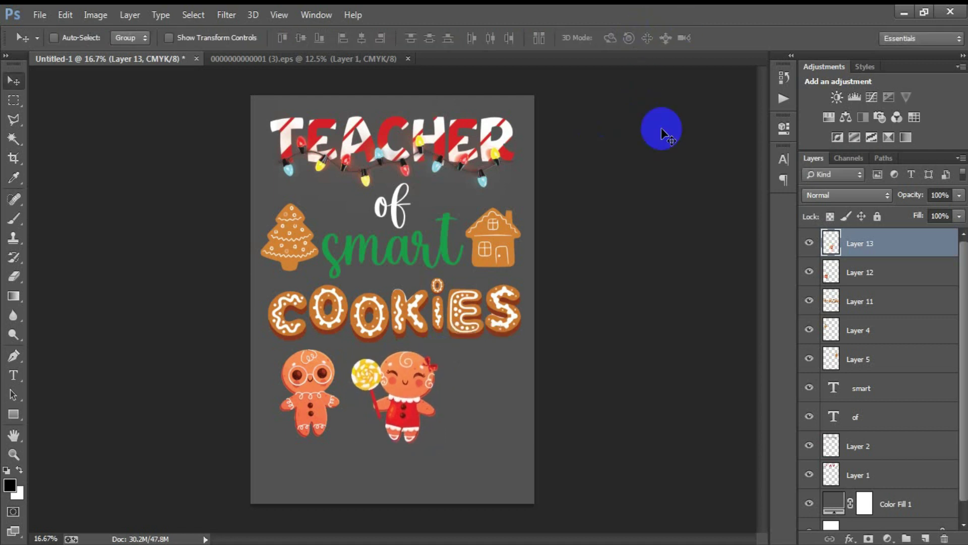
Copy the scarf gingerbread man into the poster, shrunk and placed right of the girl
{"action": "left_click", "coordinate": [331, 58]}
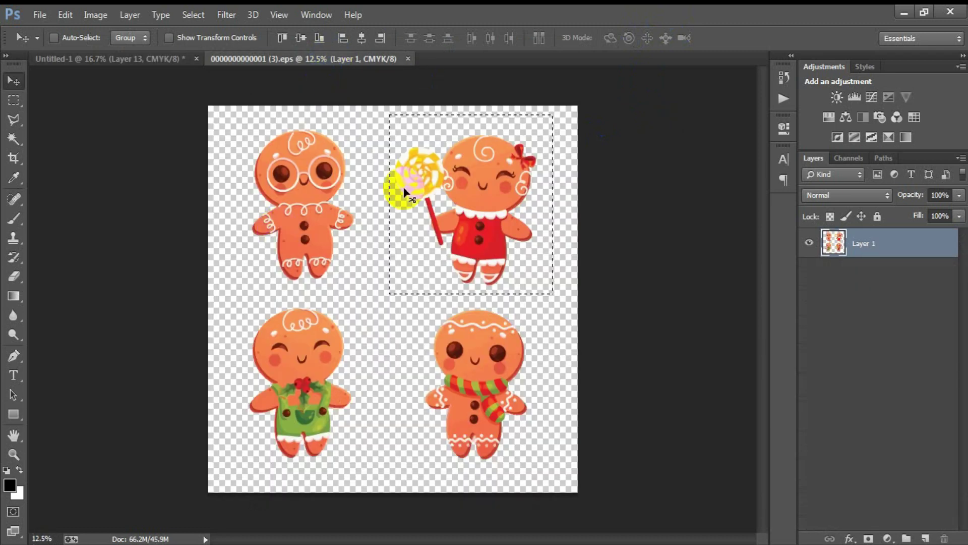
{"action": "left_click", "coordinate": [13, 100]}
{"action": "left_click_drag", "start_coordinate": [432, 307], "coordinate": [545, 483]}
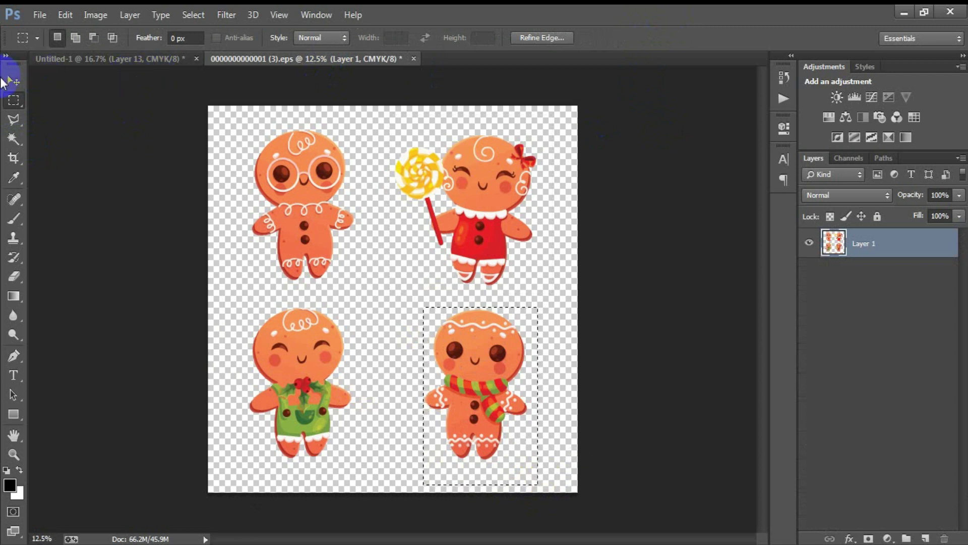
{"action": "left_click", "coordinate": [14, 81]}
{"action": "left_click_drag", "start_coordinate": [416, 332], "coordinate": [459, 401]}
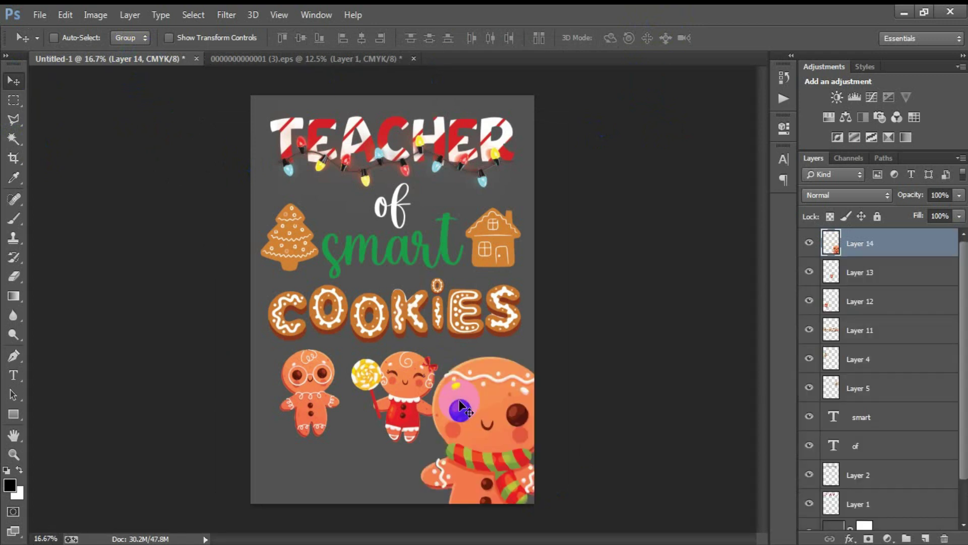
{"action": "key", "text": "ctrl+t"}
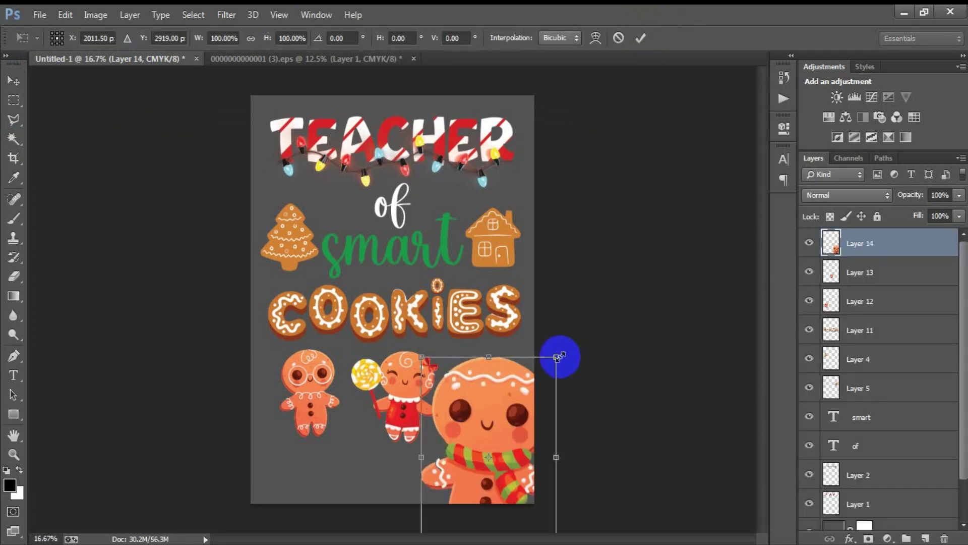
{"action": "left_click_drag", "start_coordinate": [556, 356], "coordinate": [539, 405]}
{"action": "left_click_drag", "start_coordinate": [498, 438], "coordinate": [502, 385]}
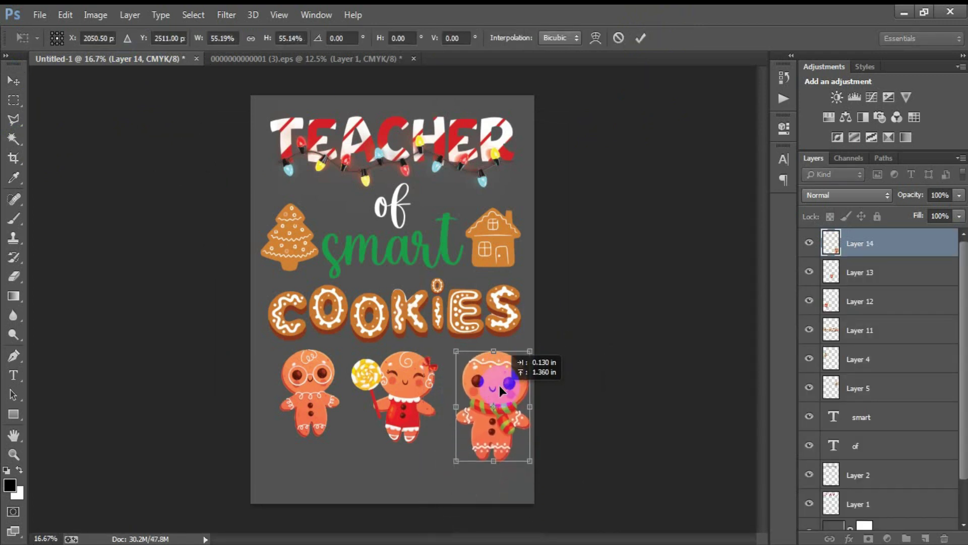
{"action": "left_click_drag", "start_coordinate": [533, 351], "coordinate": [502, 383]}
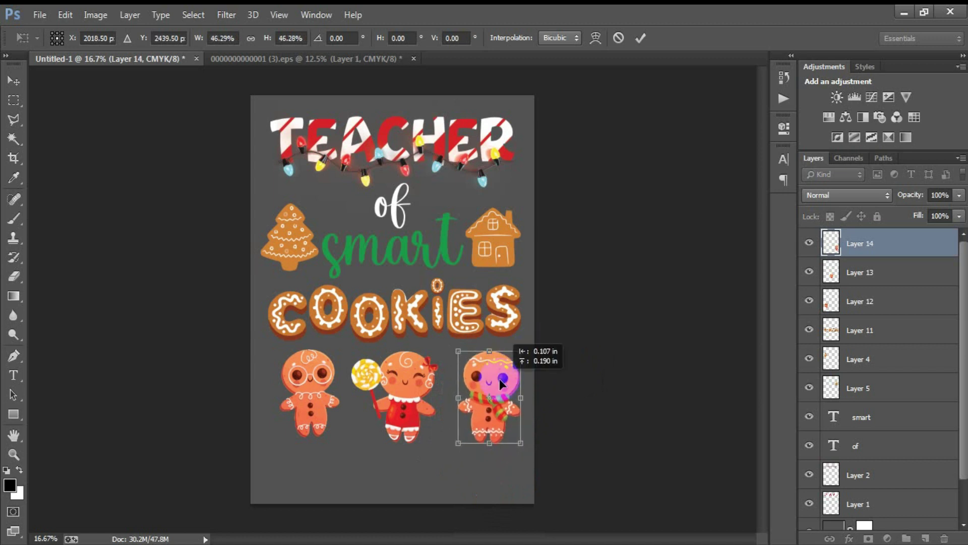
{"action": "left_click", "coordinate": [640, 38]}
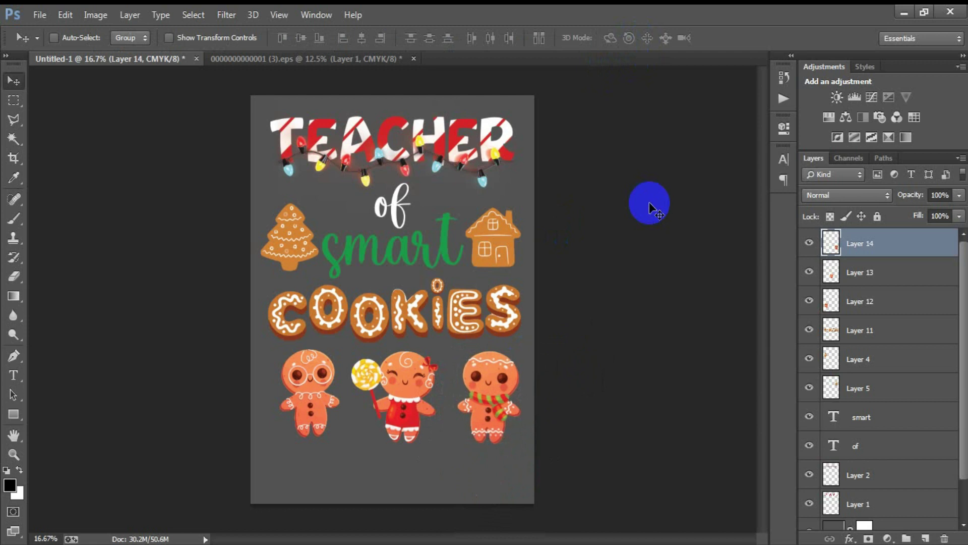
{"action": "key", "text": "shift+Up"}
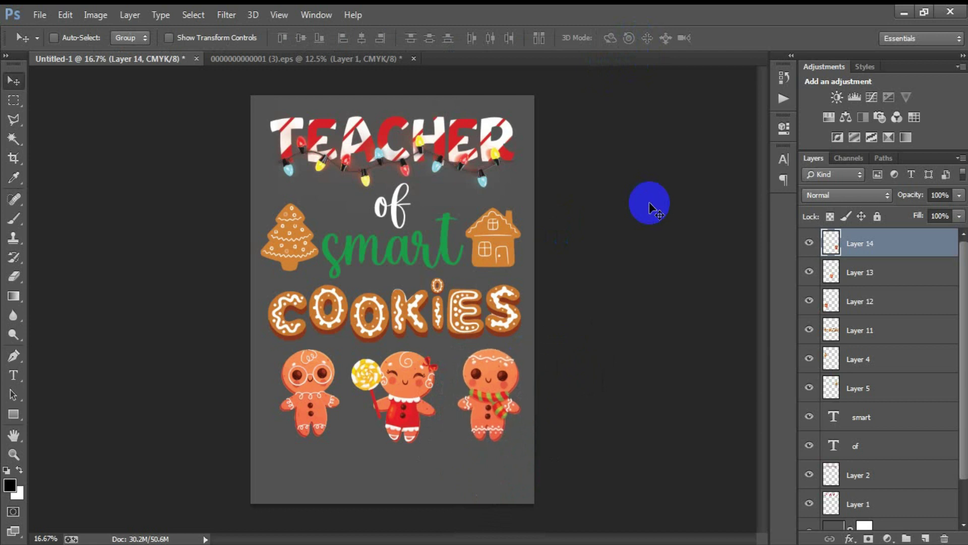
{"action": "key", "text": "shift+Down"}
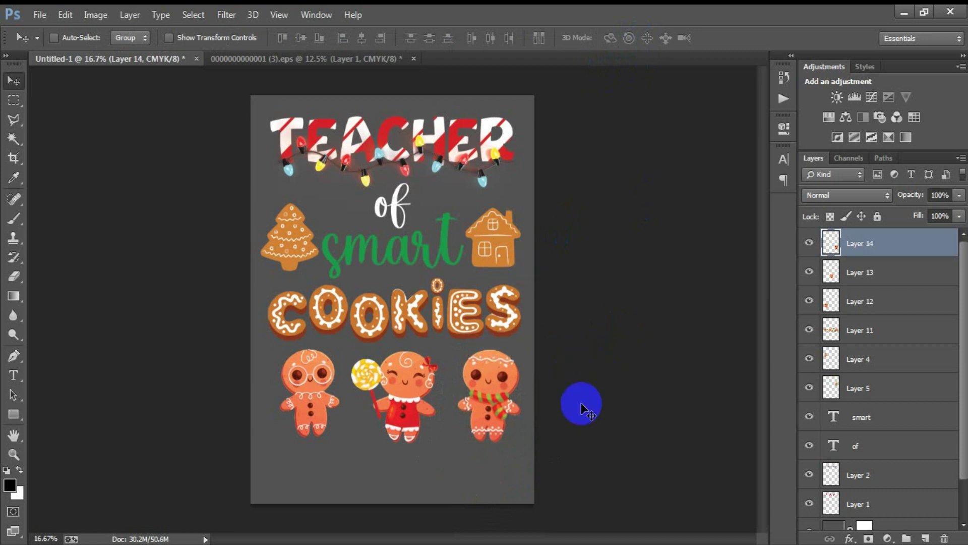
Align the three gingerbread layers' horizontal centres, then nudge the girl slightly left
{"action": "left_click", "coordinate": [869, 303], "text": "shift"}
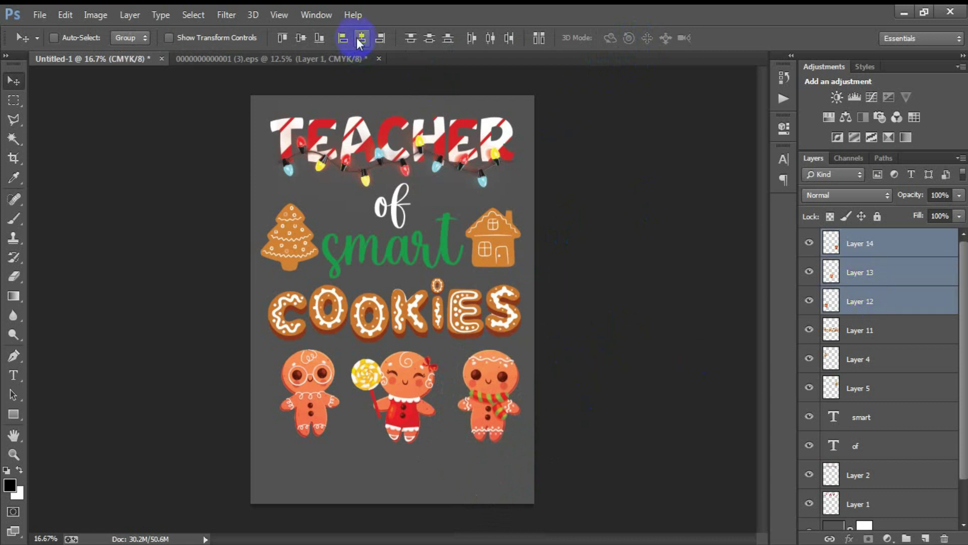
{"action": "left_click", "coordinate": [488, 41]}
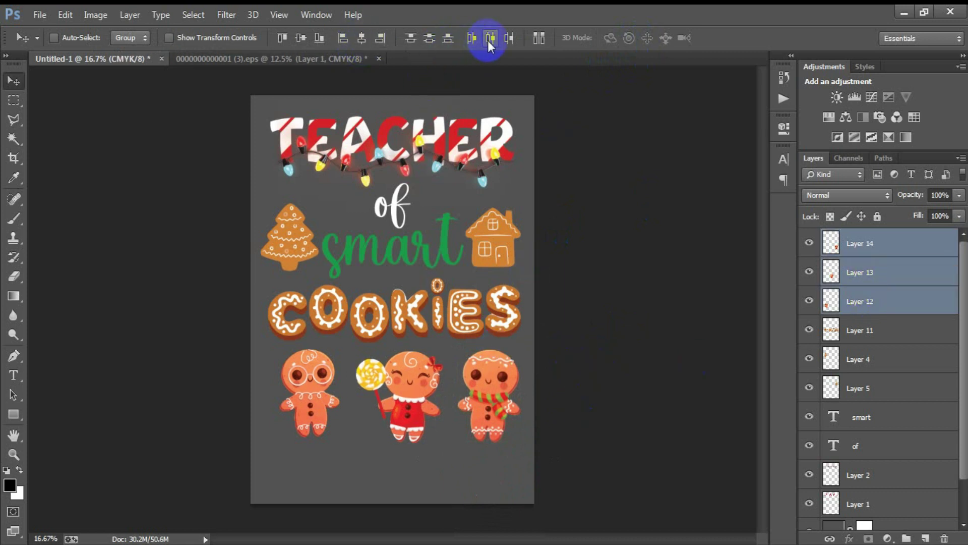
{"action": "left_click", "coordinate": [856, 281]}
{"action": "key", "text": "shift+Left"}
{"action": "key", "text": "shift+Left"}
{"action": "key", "text": "shift+Left"}
{"action": "key", "text": "shift+Left"}
{"action": "key", "text": "shift+Left"}
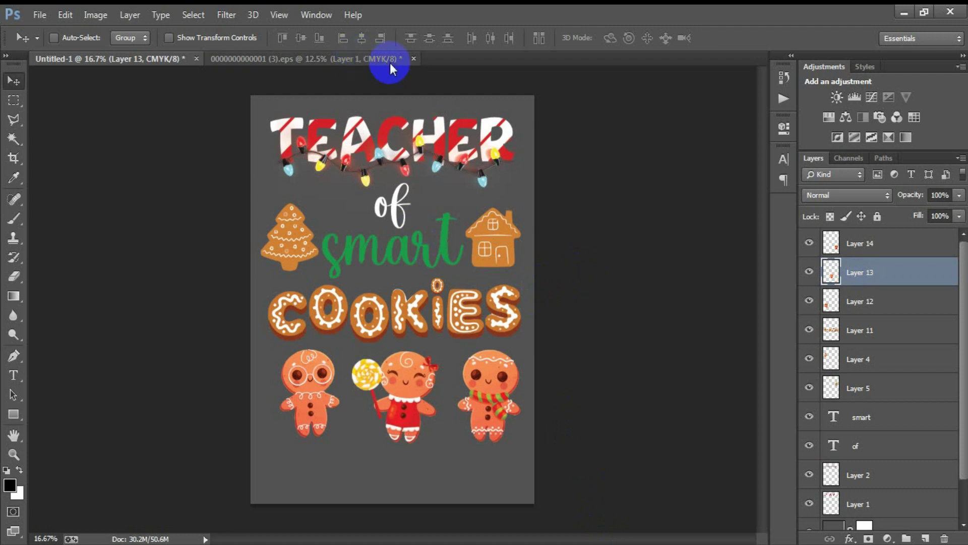
Close the gingerbread sheet without saving and add a new layer above Layer 14
{"action": "left_click", "coordinate": [414, 58]}
{"action": "left_click", "coordinate": [472, 222]}
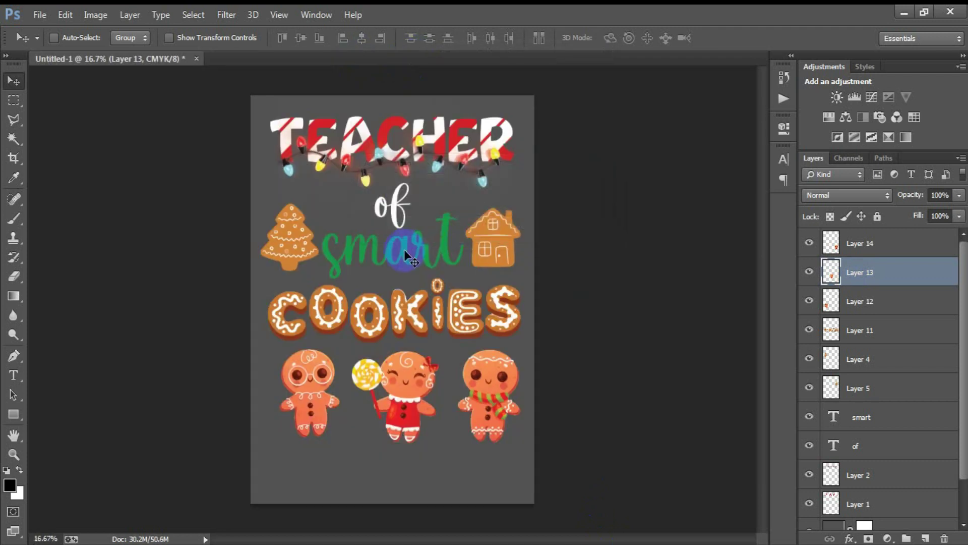
{"action": "left_click", "coordinate": [886, 244]}
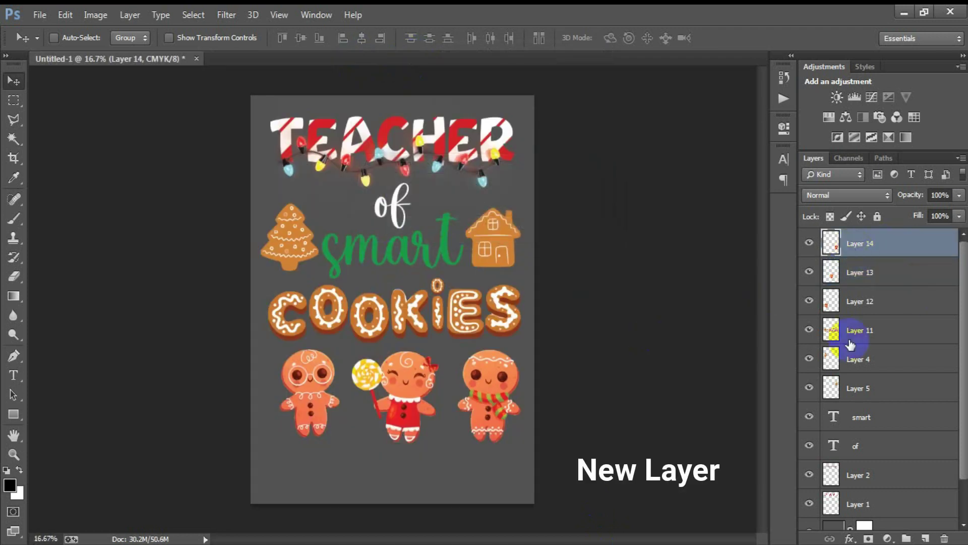
{"action": "left_click", "coordinate": [926, 538]}
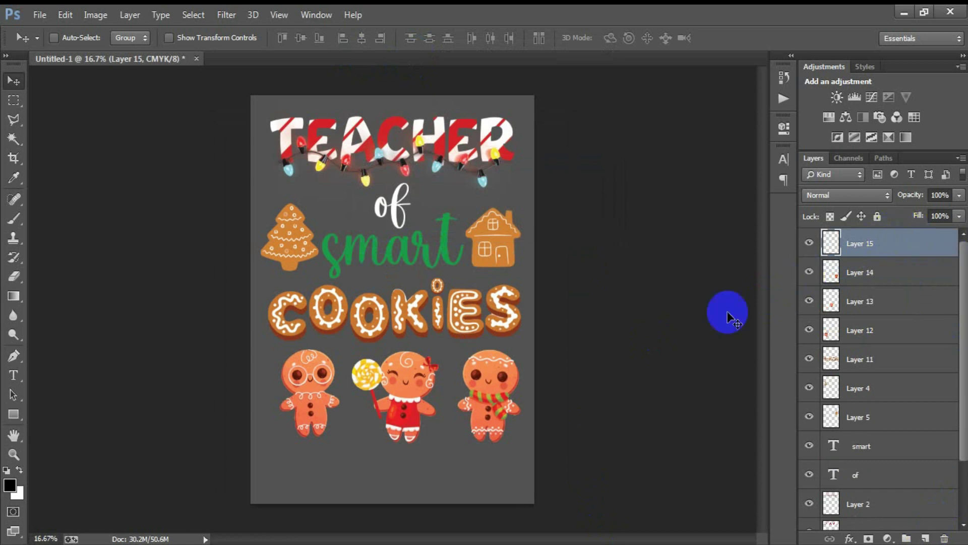
Set up a soft round 45 px brush with white as the painting colour
{"action": "left_click", "coordinate": [11, 220]}
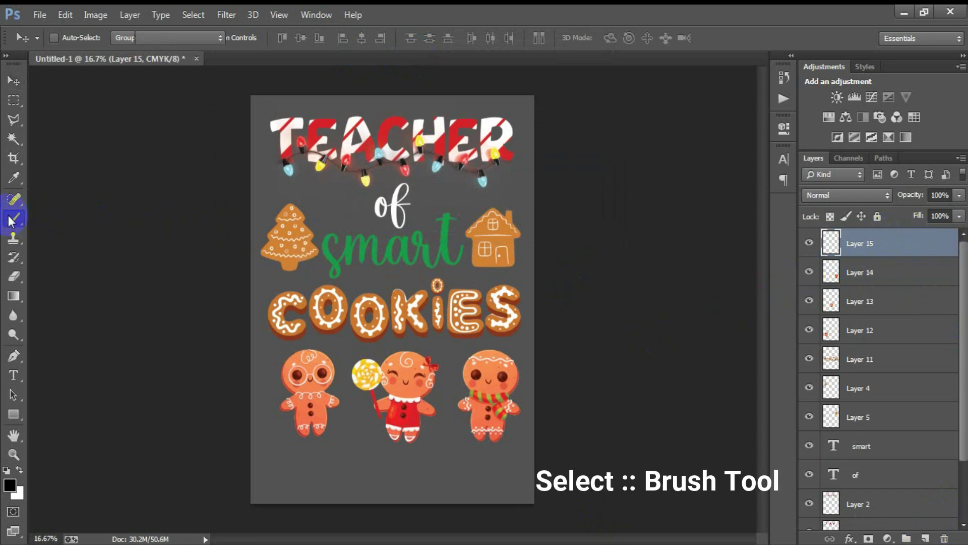
{"action": "left_click", "coordinate": [47, 214]}
{"action": "right_click", "coordinate": [285, 182]}
{"action": "left_click", "coordinate": [310, 289]}
{"action": "left_click_drag", "start_coordinate": [376, 222], "coordinate": [376, 222]}
{"action": "key", "text": "Return"}
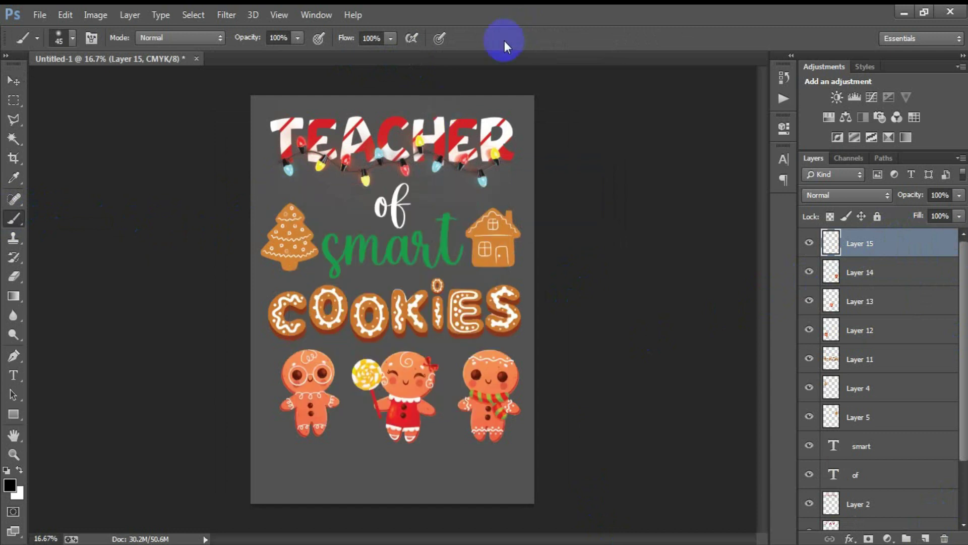
{"action": "left_click", "coordinate": [23, 475]}
{"action": "left_click", "coordinate": [332, 398]}
Paint white snow dots around the title, words and gingerbread figures
{"action": "left_click", "coordinate": [428, 373]}
{"action": "left_click", "coordinate": [336, 353]}
{"action": "left_click", "coordinate": [371, 282]}
{"action": "left_click", "coordinate": [310, 275]}
{"action": "left_click", "coordinate": [310, 198]}
{"action": "left_click", "coordinate": [283, 191]}
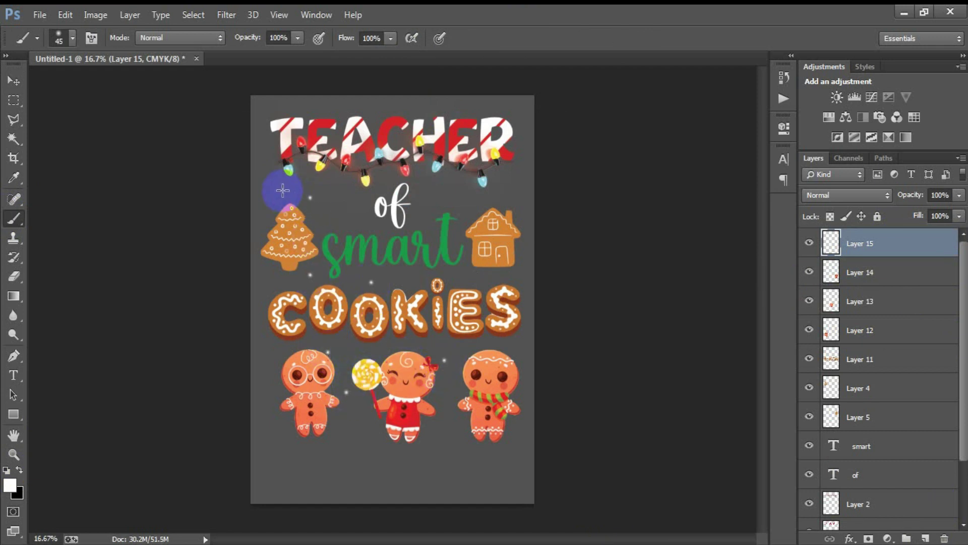
{"action": "left_click", "coordinate": [346, 207]}
{"action": "left_click", "coordinate": [447, 197]}
{"action": "left_click", "coordinate": [469, 214]}
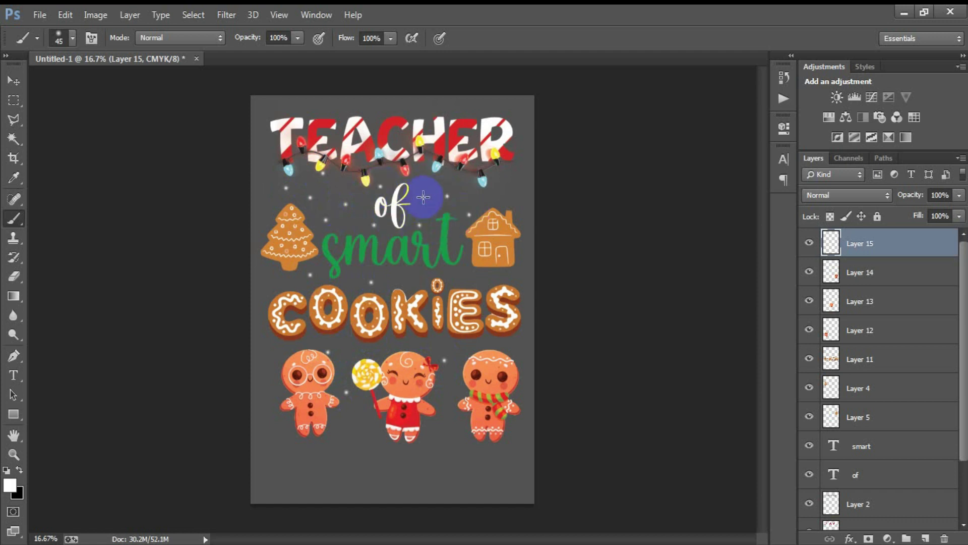
{"action": "left_click", "coordinate": [487, 200]}
{"action": "left_click", "coordinate": [510, 181]}
{"action": "left_click", "coordinate": [435, 253]}
{"action": "left_click", "coordinate": [409, 269]}
{"action": "left_click", "coordinate": [347, 282]}
{"action": "left_click", "coordinate": [297, 283]}
{"action": "left_click", "coordinate": [287, 345]}
{"action": "left_click", "coordinate": [348, 416]}
{"action": "left_click", "coordinate": [432, 416]}
{"action": "left_click", "coordinate": [460, 433]}
{"action": "left_click", "coordinate": [461, 384]}
{"action": "left_click", "coordinate": [391, 364]}
{"action": "left_click", "coordinate": [353, 348]}
{"action": "left_click", "coordinate": [498, 332]}
{"action": "left_click", "coordinate": [456, 338]}
{"action": "left_click", "coordinate": [488, 335]}
{"action": "left_click", "coordinate": [533, 339]}
{"action": "left_click", "coordinate": [482, 283]}
{"action": "left_click", "coordinate": [393, 283]}
{"action": "left_click", "coordinate": [454, 273]}
{"action": "left_click", "coordinate": [457, 231]}
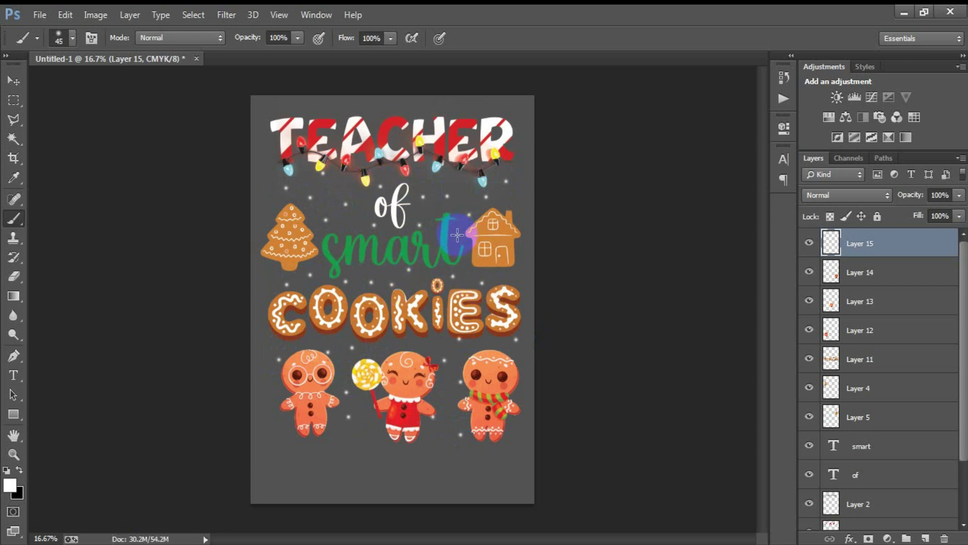
{"action": "left_click", "coordinate": [431, 255]}
{"action": "left_click", "coordinate": [387, 256]}
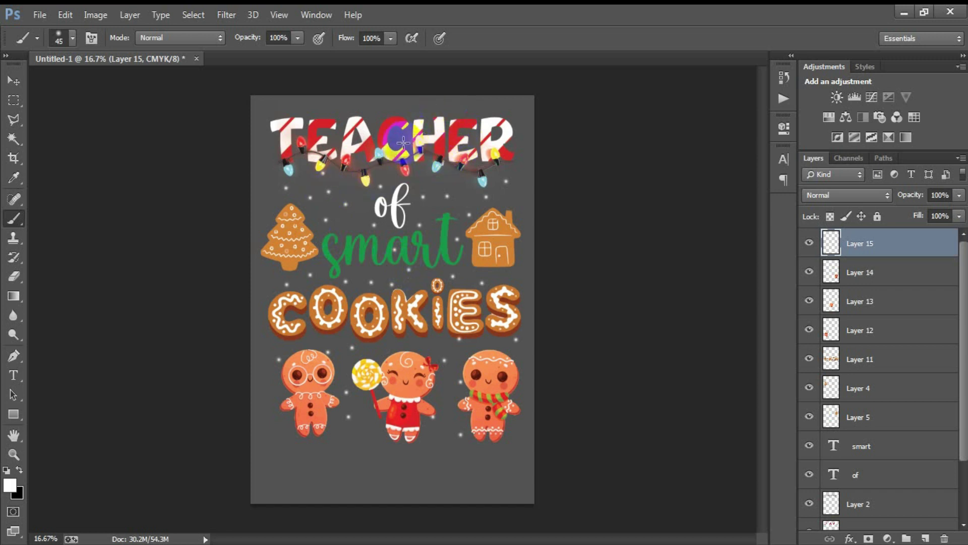
{"action": "left_click", "coordinate": [453, 176]}
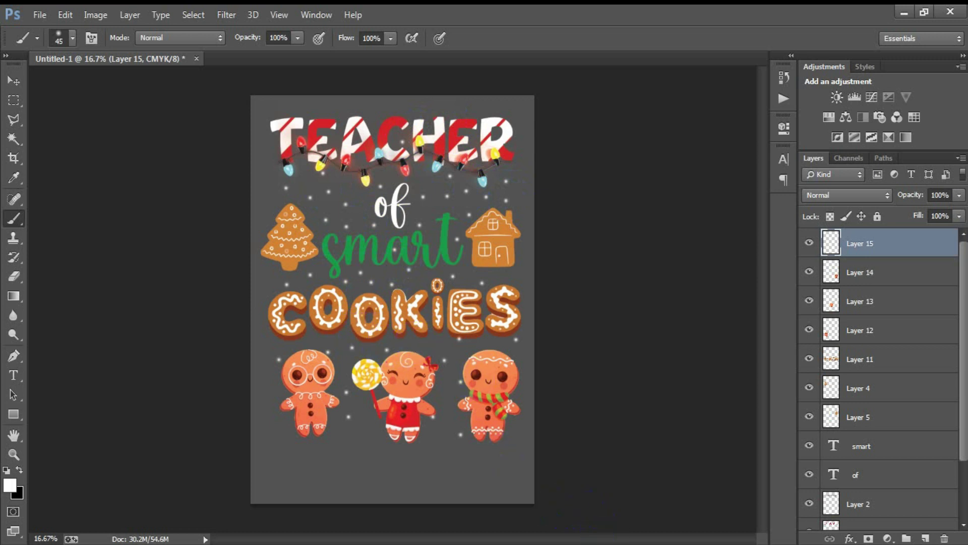
{"action": "left_click_drag", "start_coordinate": [409, 342], "coordinate": [373, 454]}
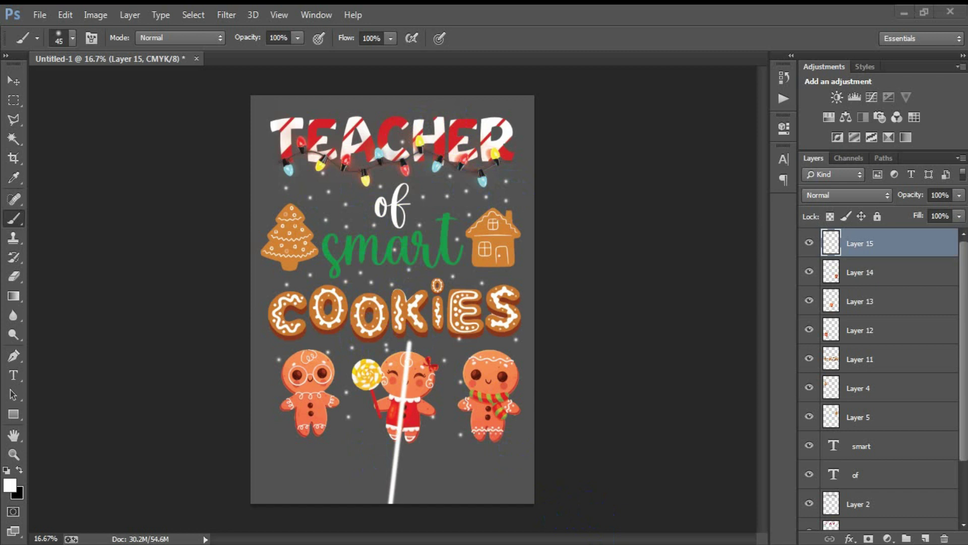
Undo the stray stroke and change the Color Fill 1 background to black
{"action": "key", "text": "ctrl+z"}
{"action": "left_click", "coordinate": [7, 470]}
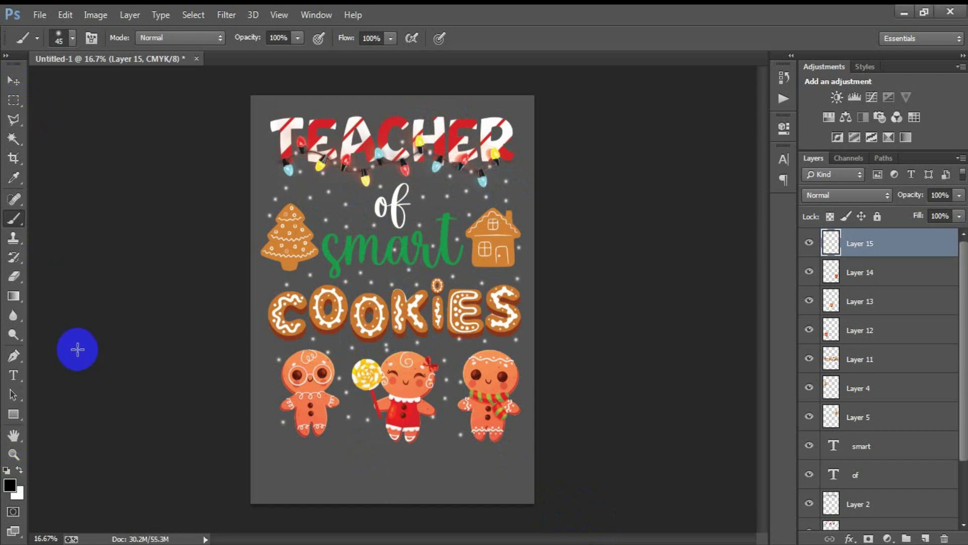
{"action": "scroll", "coordinate": [882, 335], "scroll_direction": "down", "scroll_amount": 3}
{"action": "double_click", "coordinate": [834, 486]}
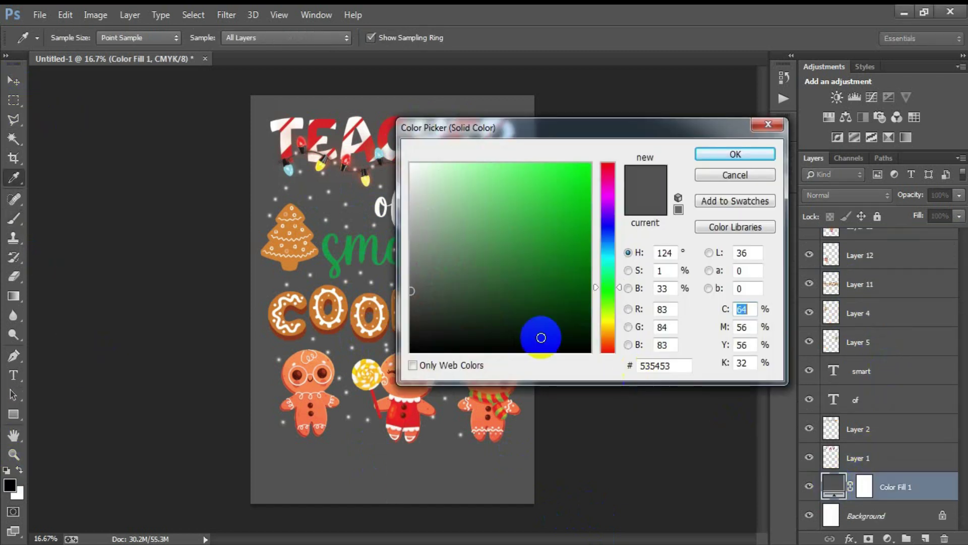
{"action": "left_click_drag", "start_coordinate": [541, 337], "coordinate": [227, 443]}
{"action": "left_click", "coordinate": [736, 151]}
{"action": "left_click", "coordinate": [475, 344]}
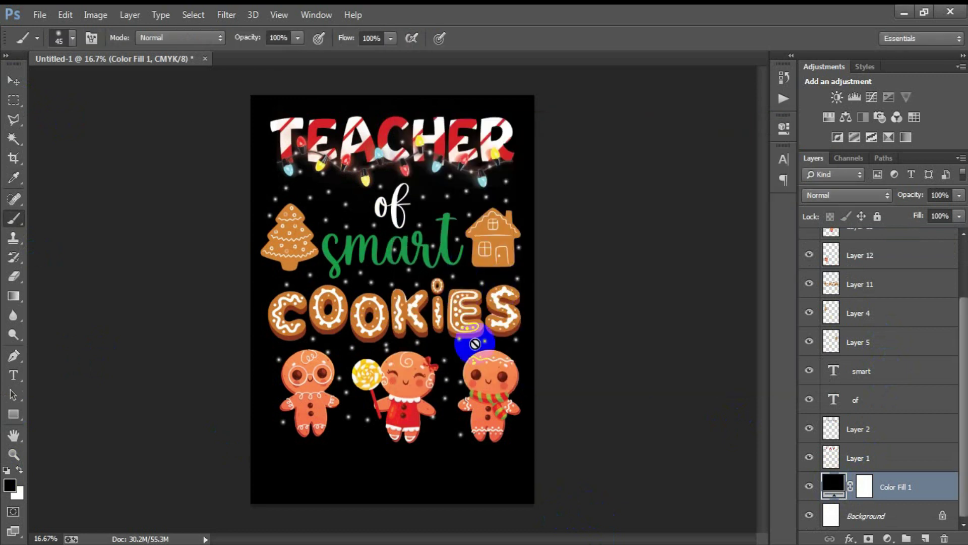
Select all artwork layers from Layer 15 down to Layer 1
{"action": "scroll", "coordinate": [908, 283], "scroll_direction": "up", "scroll_amount": 3}
{"action": "left_click", "coordinate": [881, 242]}
{"action": "scroll", "coordinate": [880, 242], "scroll_direction": "down", "scroll_amount": 3}
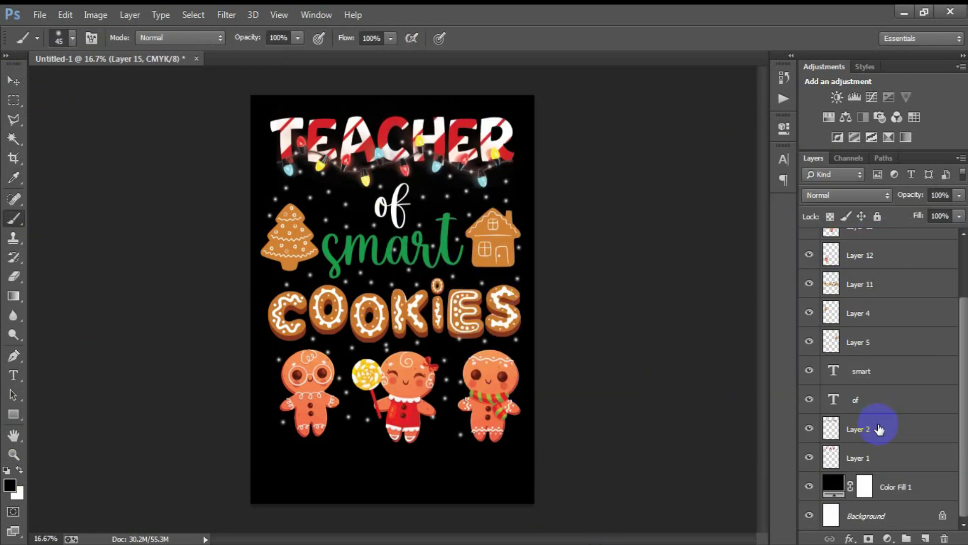
{"action": "left_click", "coordinate": [880, 455], "text": "shift"}
Group the artwork layers and hide the black fill and Background layers
{"action": "key", "text": "ctrl+g"}
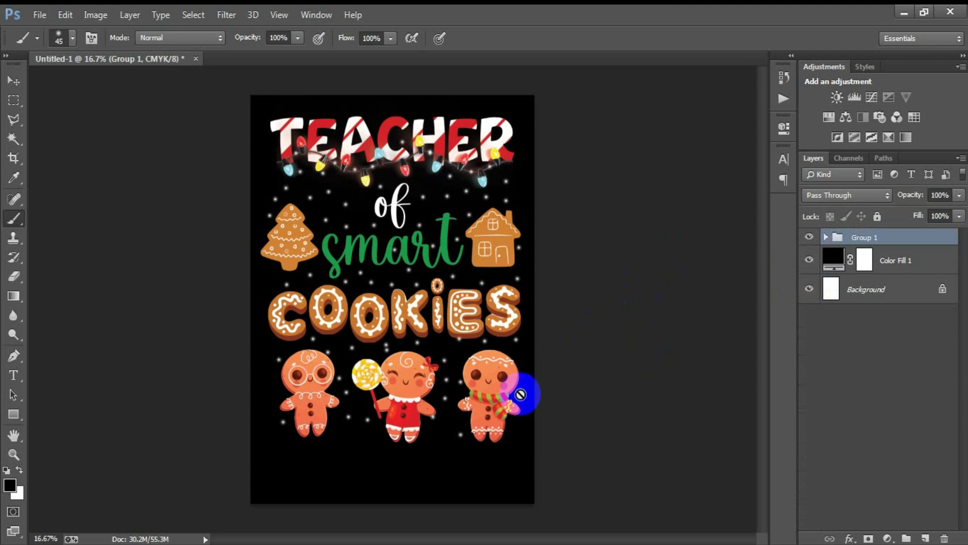
{"action": "left_click_drag", "start_coordinate": [809, 293], "coordinate": [809, 259]}
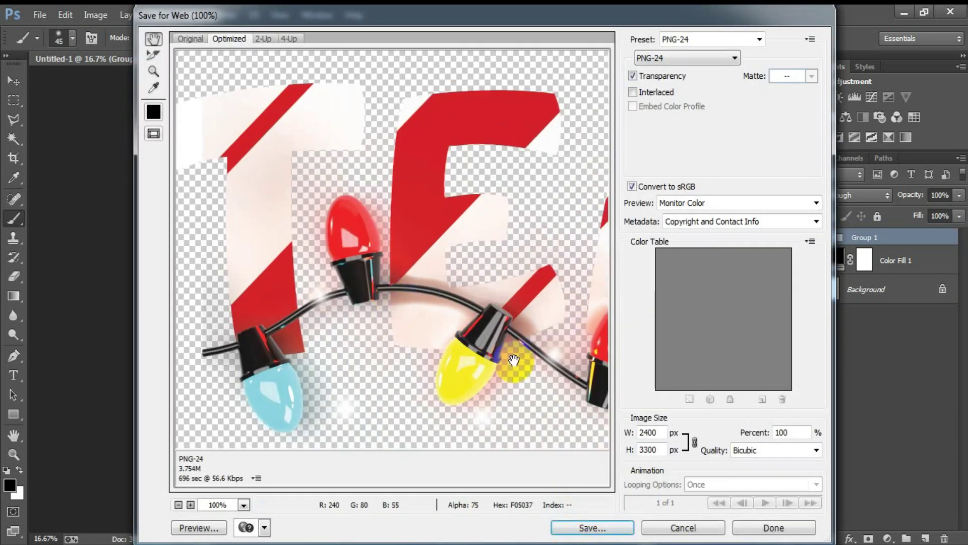
Save the transparent PNG-24 export to the Desktop as 'CCCCCCCCC'
{"action": "mouse_move", "coordinate": [478, 342]}
{"action": "left_mouse_down"}
{"action": "mouse_move", "coordinate": [394, 148]}
{"action": "mouse_move", "coordinate": [346, 108]}
{"action": "mouse_move", "coordinate": [274, 133]}
{"action": "mouse_move", "coordinate": [283, 123]}
{"action": "mouse_move", "coordinate": [400, 218]}
{"action": "mouse_move", "coordinate": [392, 201]}
{"action": "left_mouse_up"}
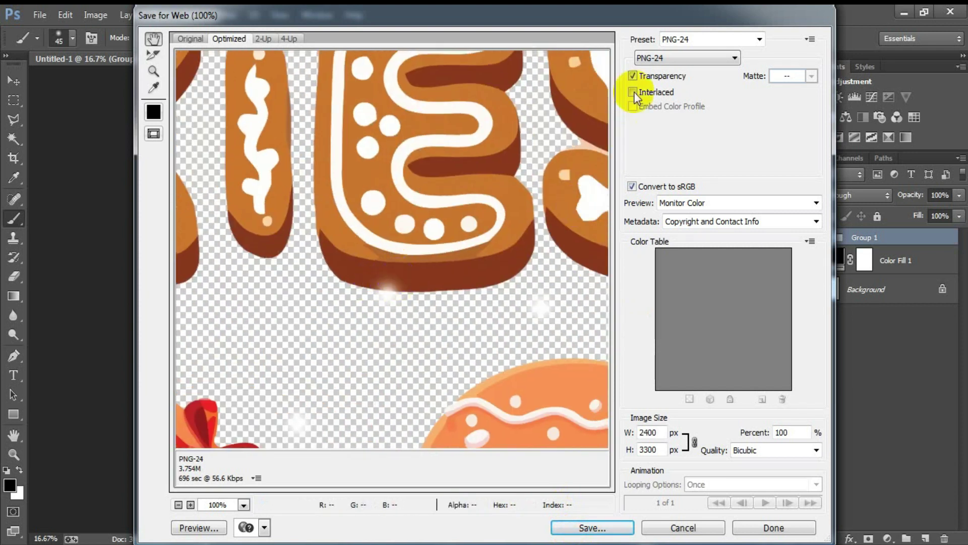
{"action": "left_click", "coordinate": [648, 98]}
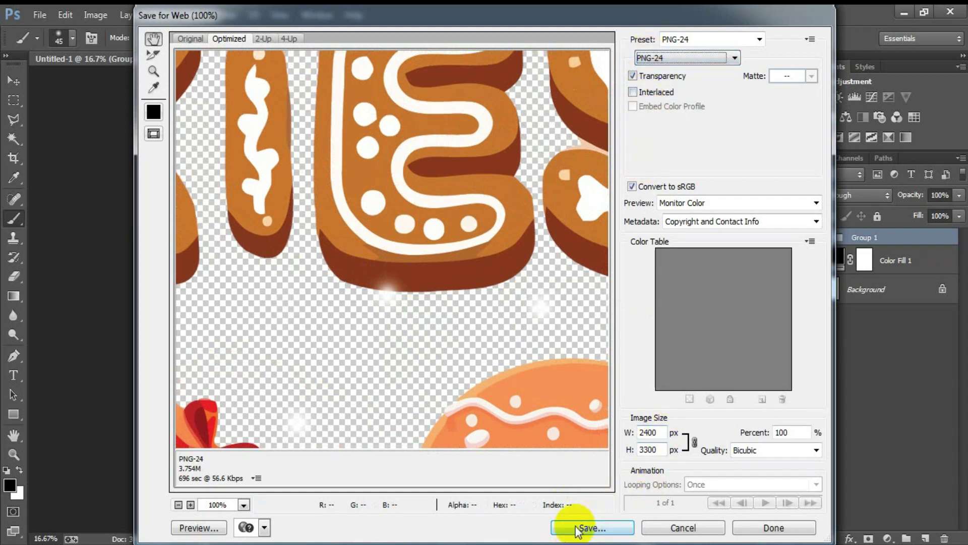
{"action": "left_click", "coordinate": [578, 530]}
{"action": "type", "text": "CCCCCCCCC"}
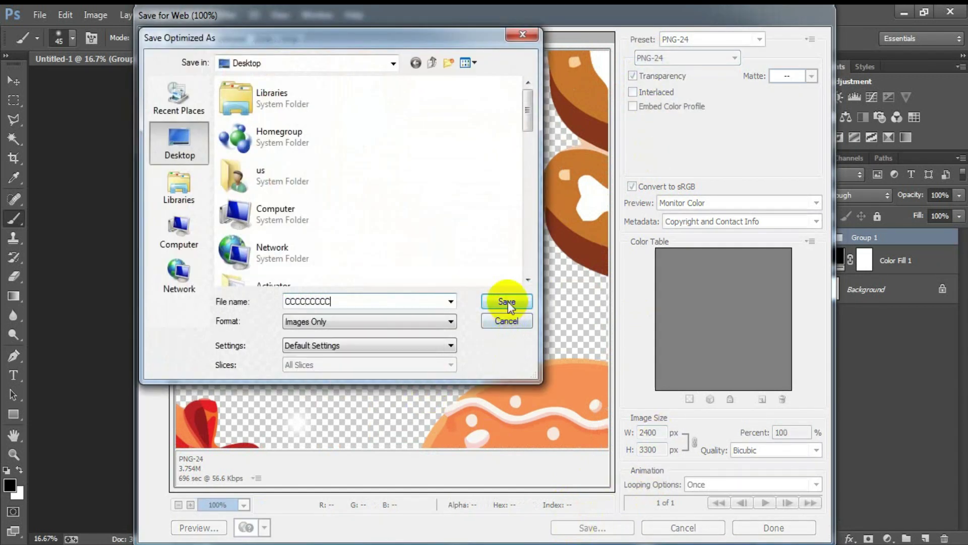
{"action": "left_click", "coordinate": [509, 302]}
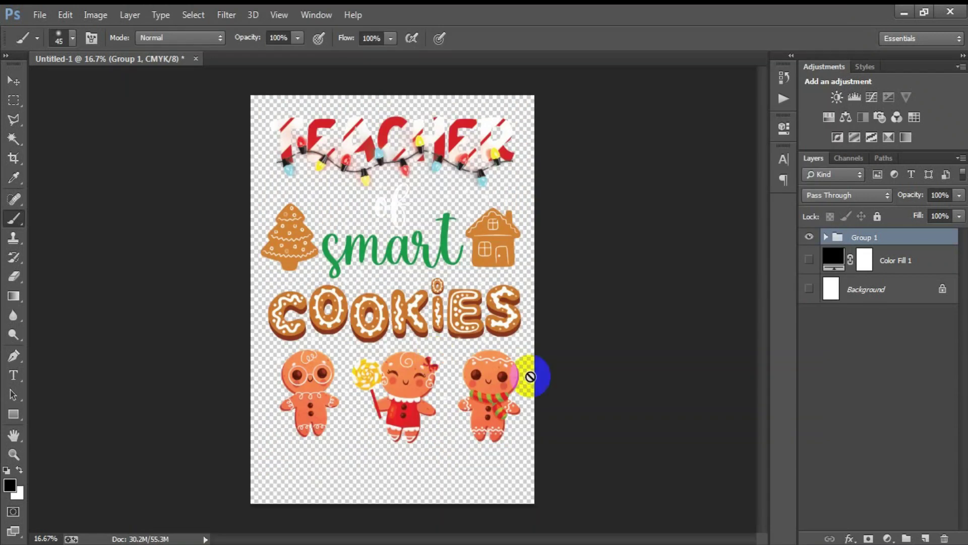
Turn visibility back on for the Color Fill 1 and Background layers to restore the black backdrop
{"action": "left_click_drag", "start_coordinate": [811, 288], "coordinate": [650, 285]}
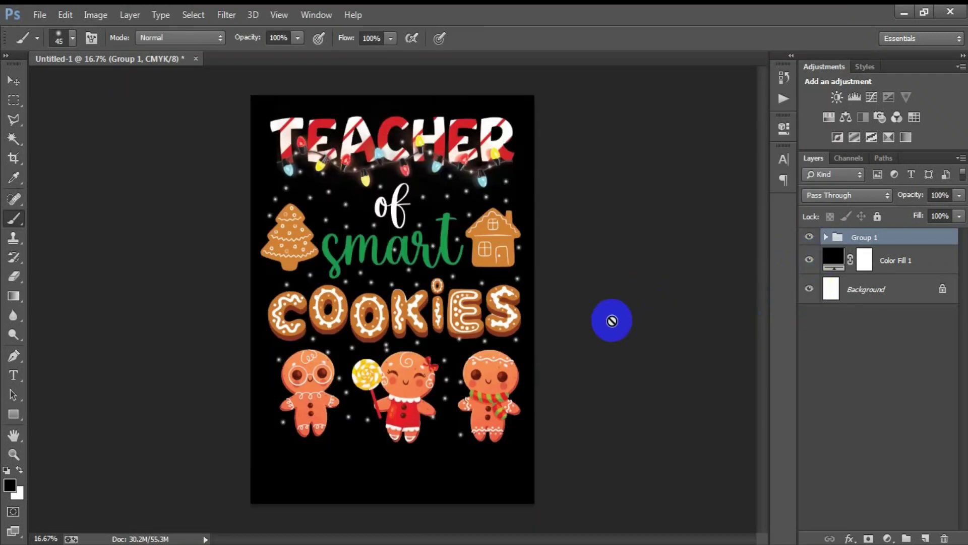